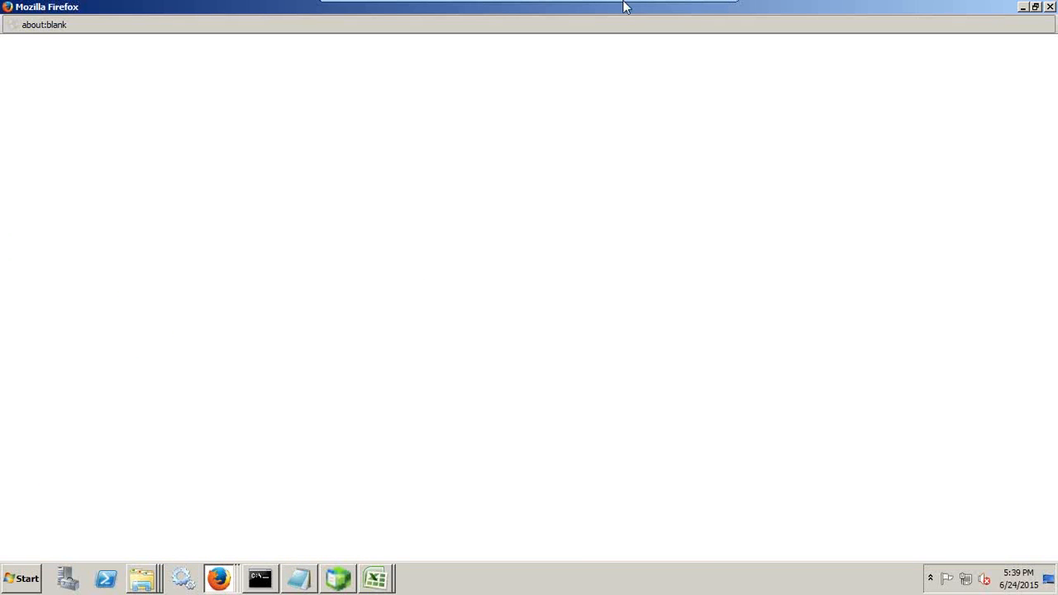
- Close the blank browser window and open Planning Administration from the EPM Workspace
left_click(1050, 6)
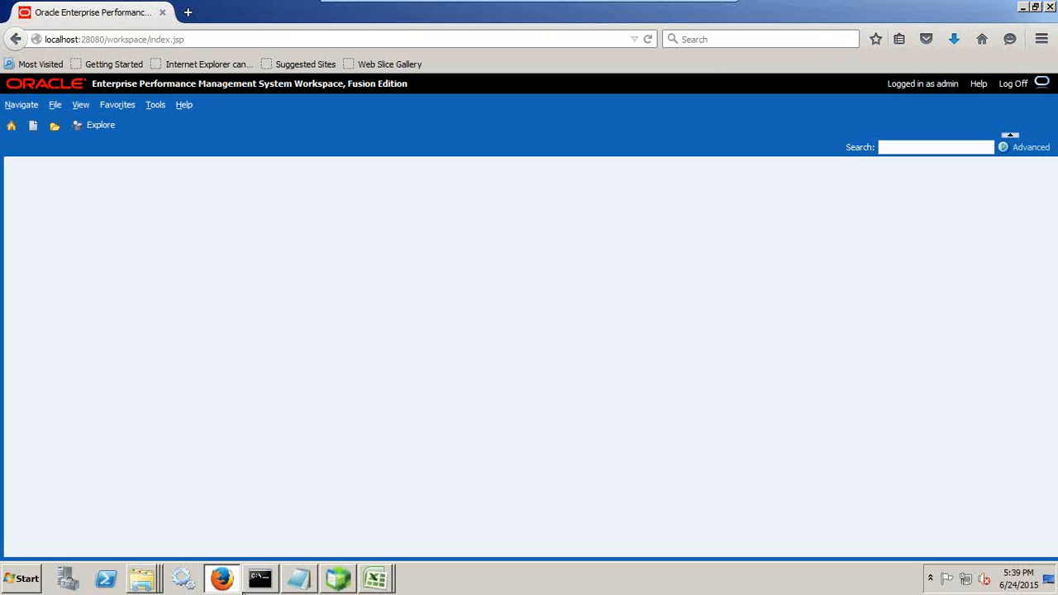
left_click(221, 579)
left_click(221, 579)
left_click(21, 104)
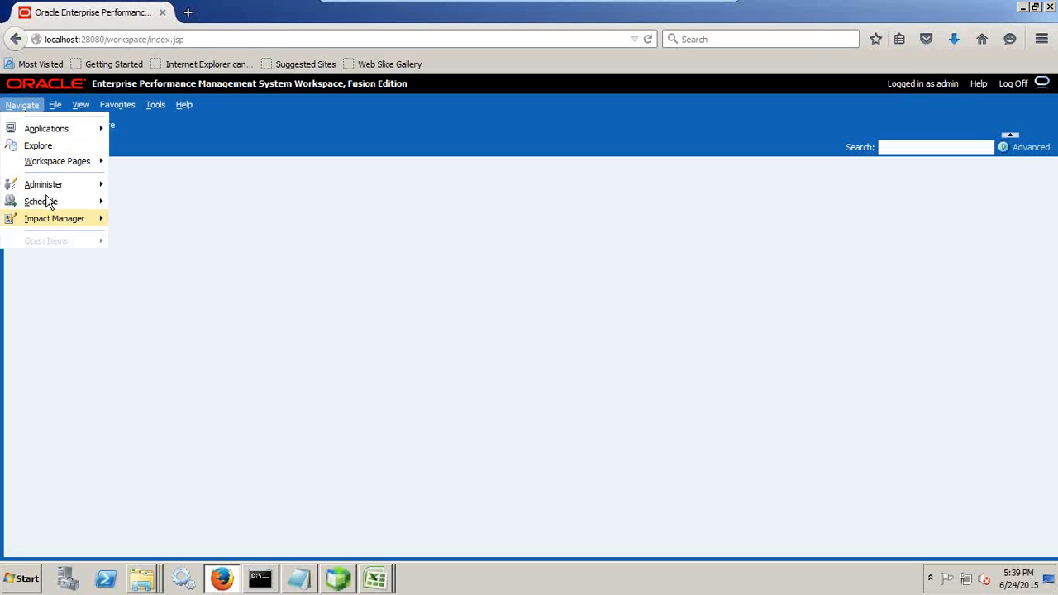
mouse_move(71, 177)
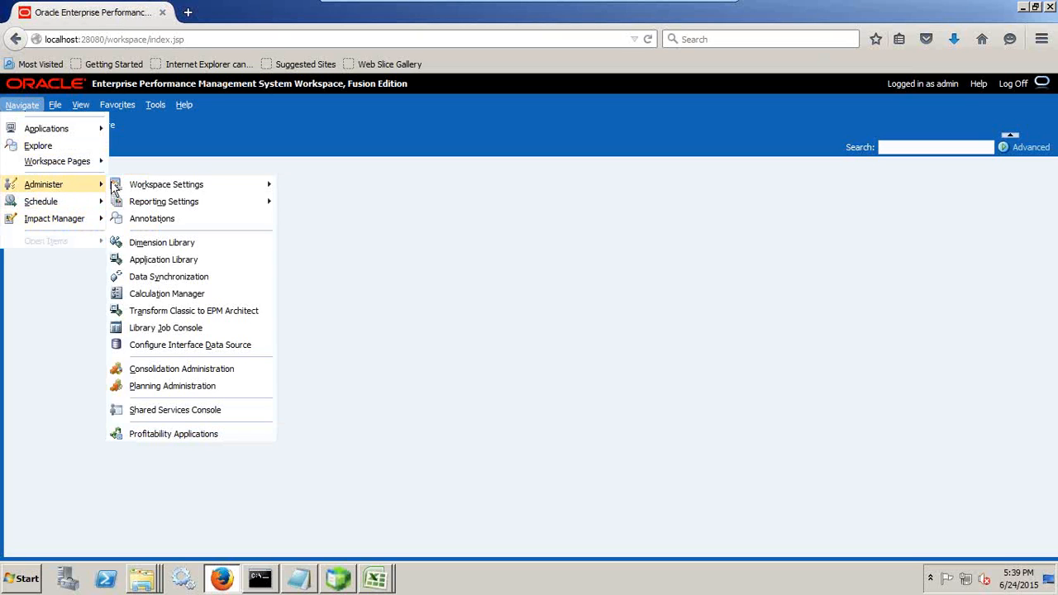
left_click(157, 386)
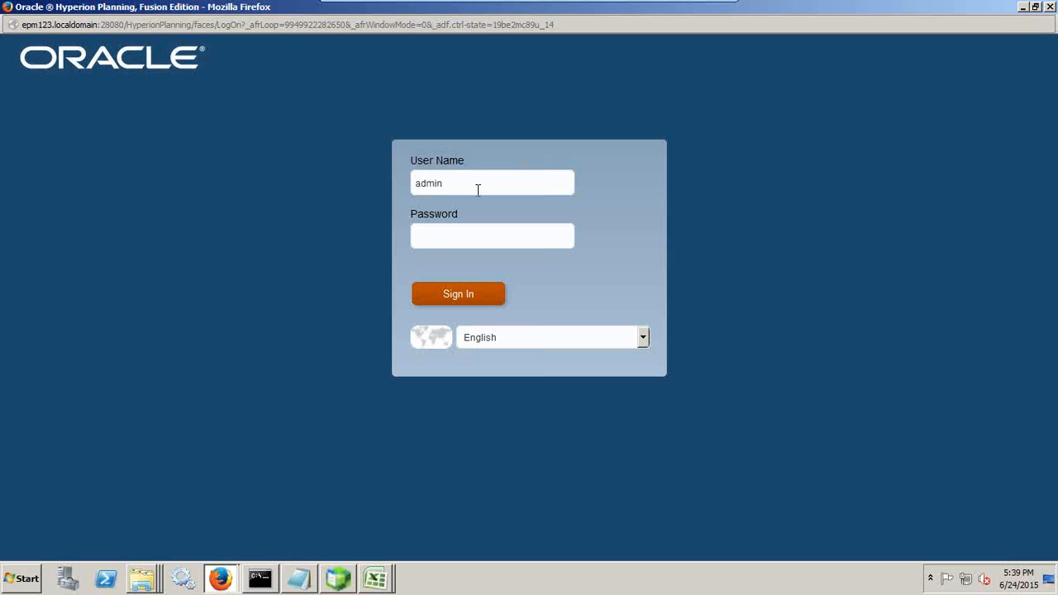
- Sign in to Hyperion Planning with the account password and launch the Vision application
type("••••••••")
key("Return")
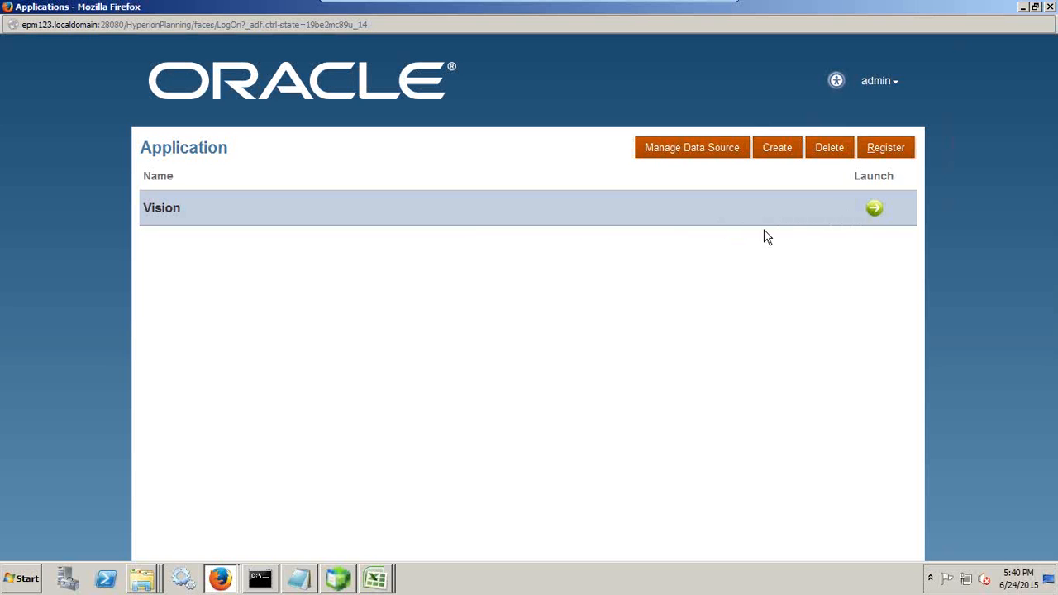
left_click(878, 217)
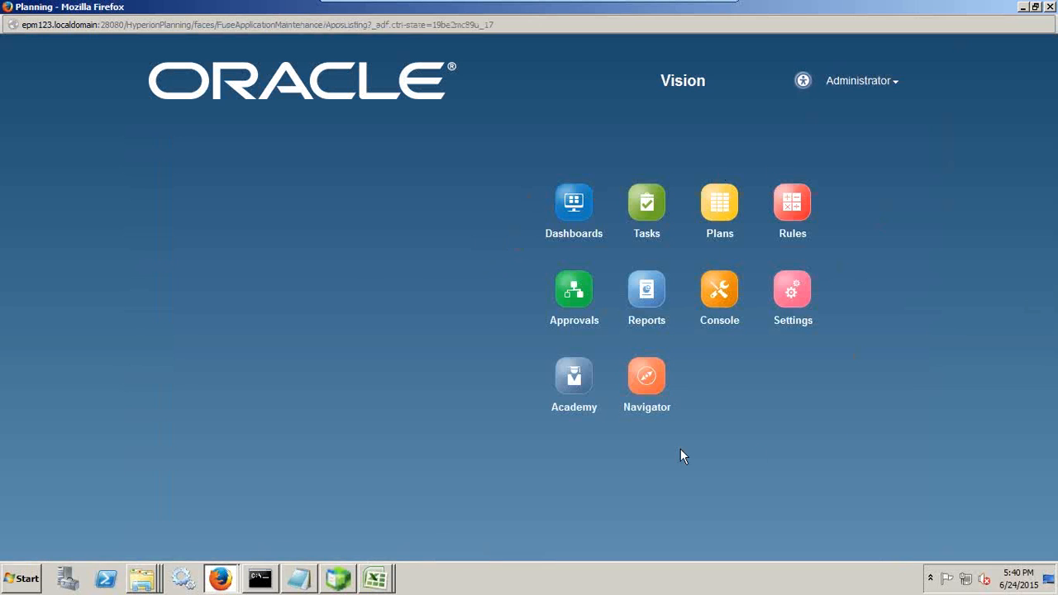
- Open the Console of the Vision application and show its Application overview page
left_click(721, 293)
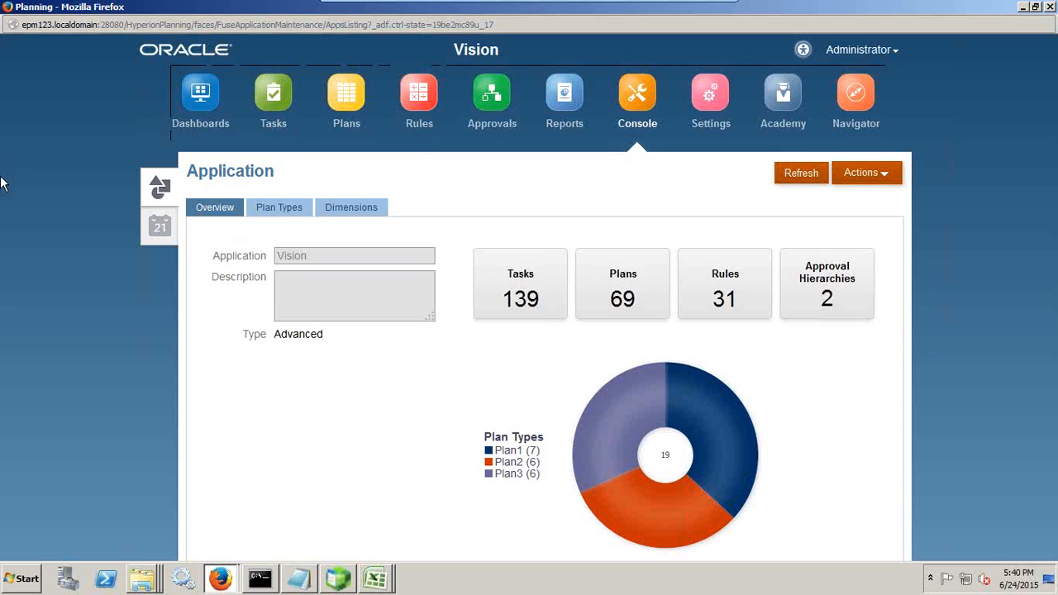
left_click(161, 232)
left_click(161, 190)
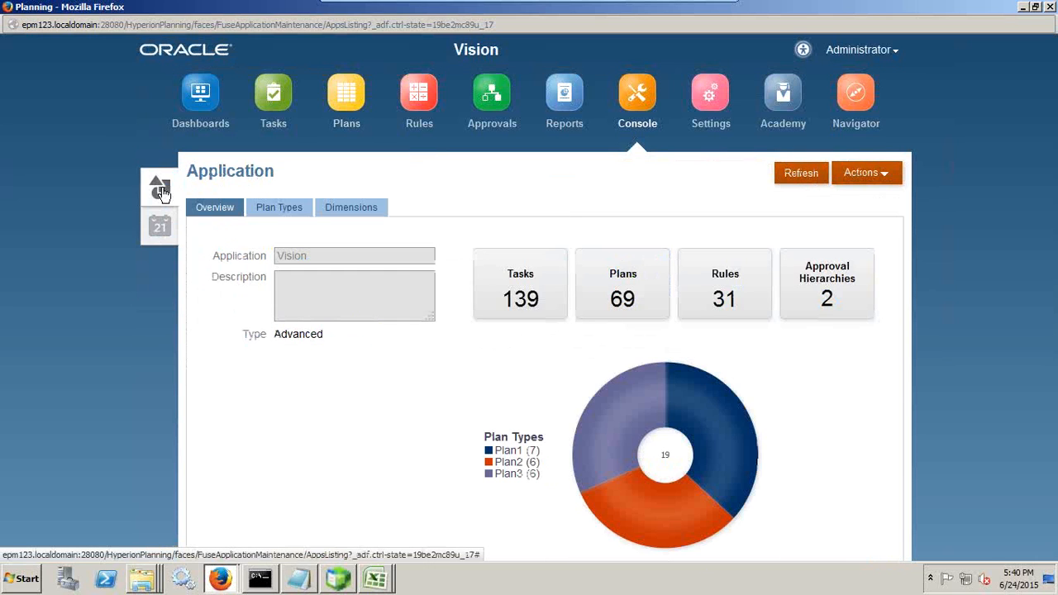
left_click(891, 173)
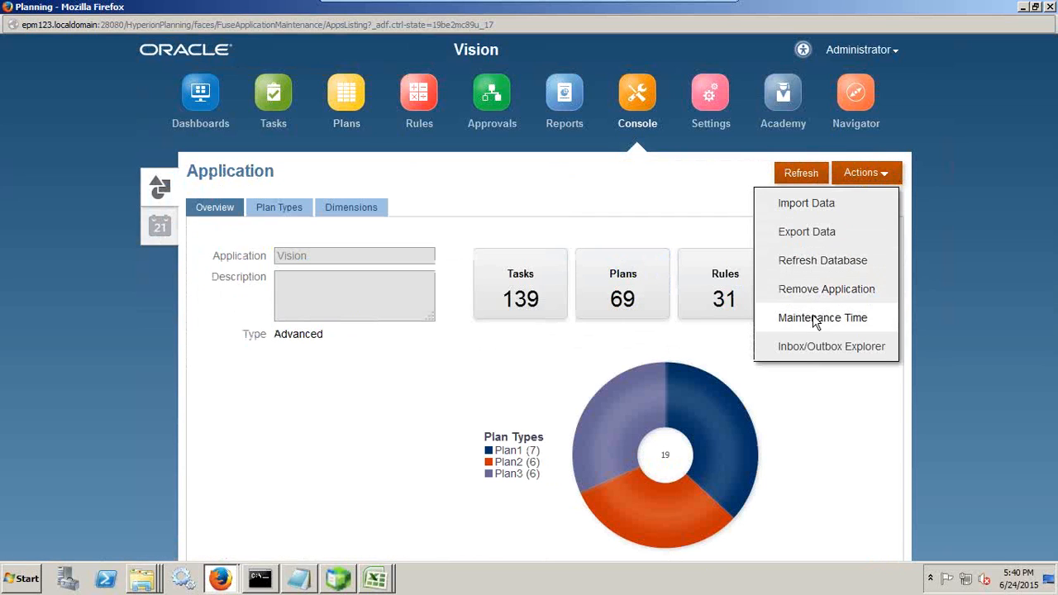
left_click(495, 215)
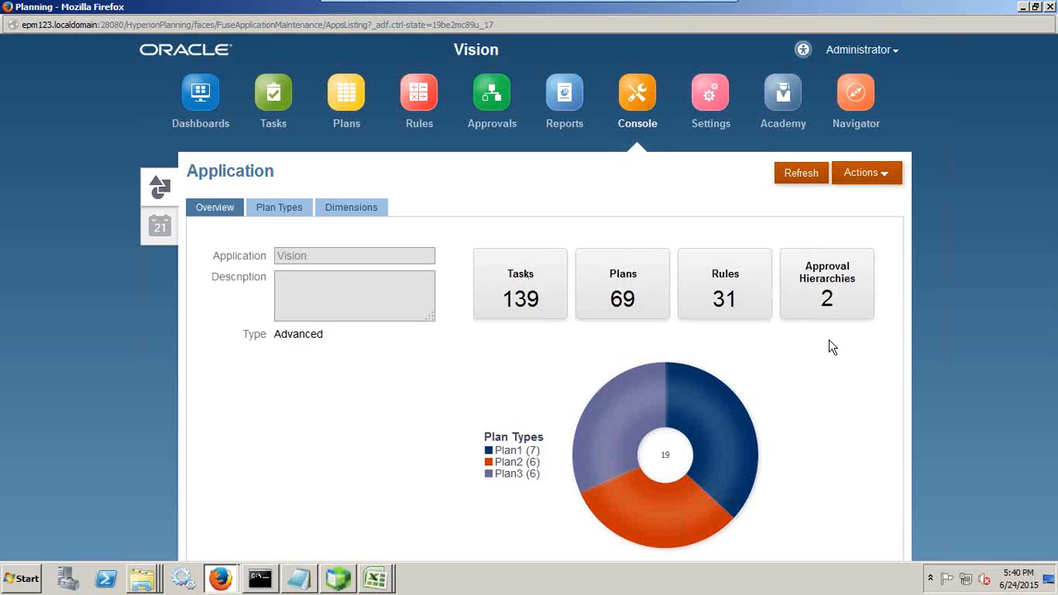
- Open the application's Export Data list and create a new data export
left_click(887, 179)
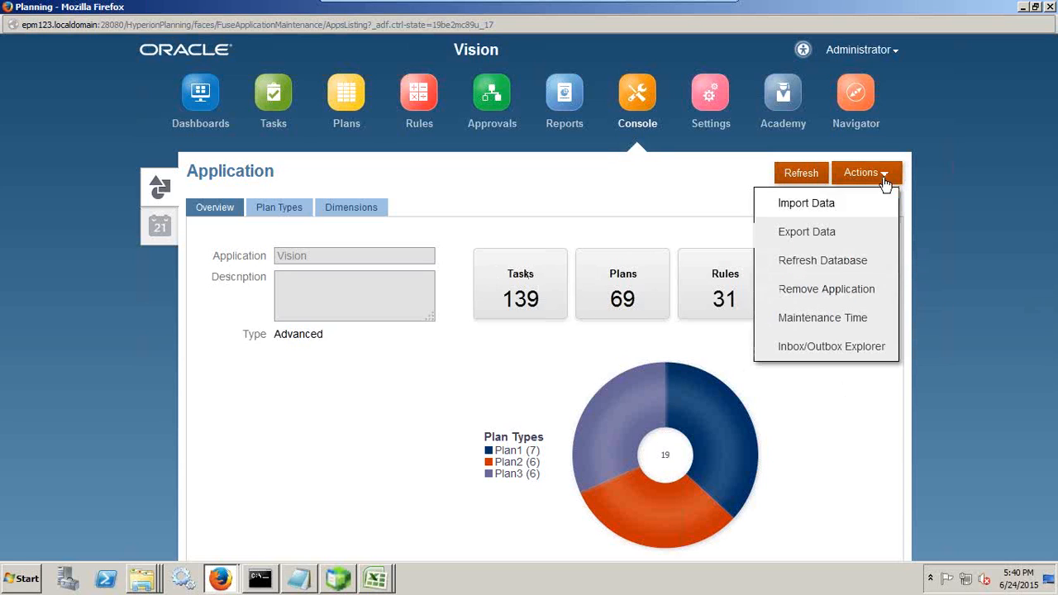
left_click(810, 238)
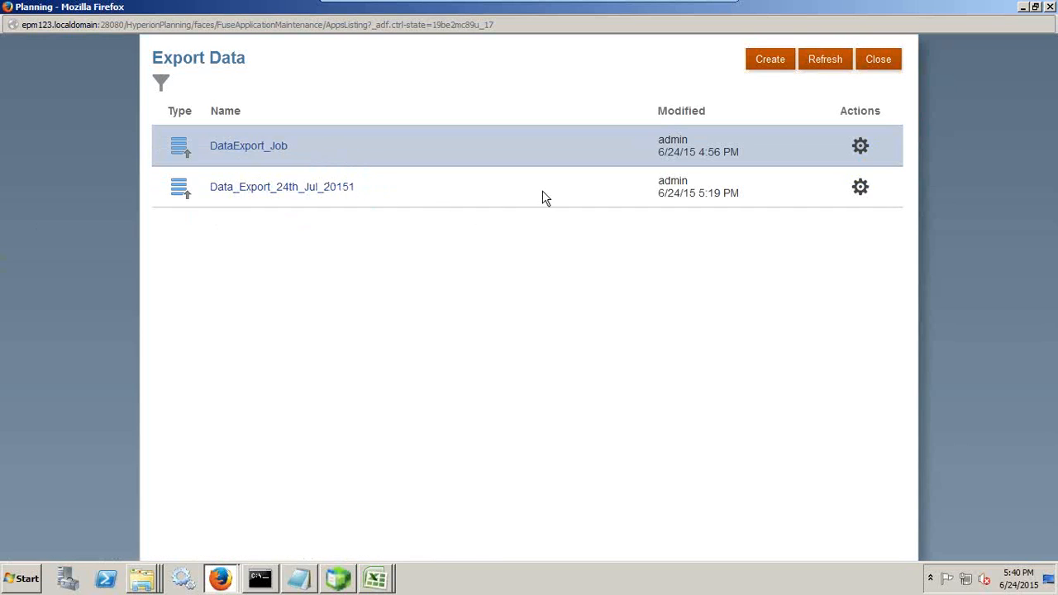
left_click(765, 72)
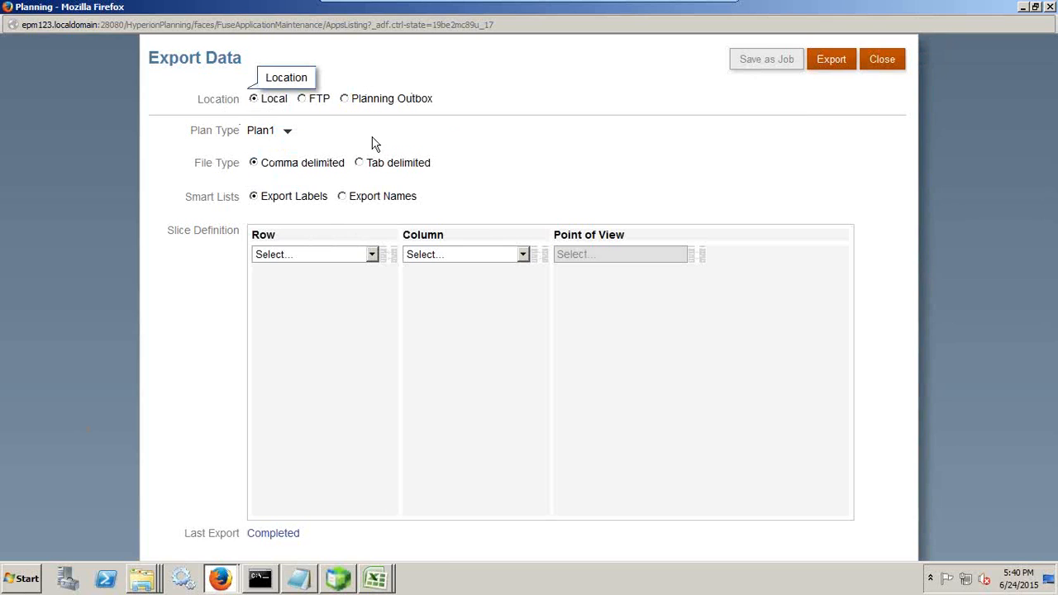
- Choose Account as the row dimension and browse its members to Accrued Liabilities Total under Cash Flow Hierarchies
left_click(298, 256)
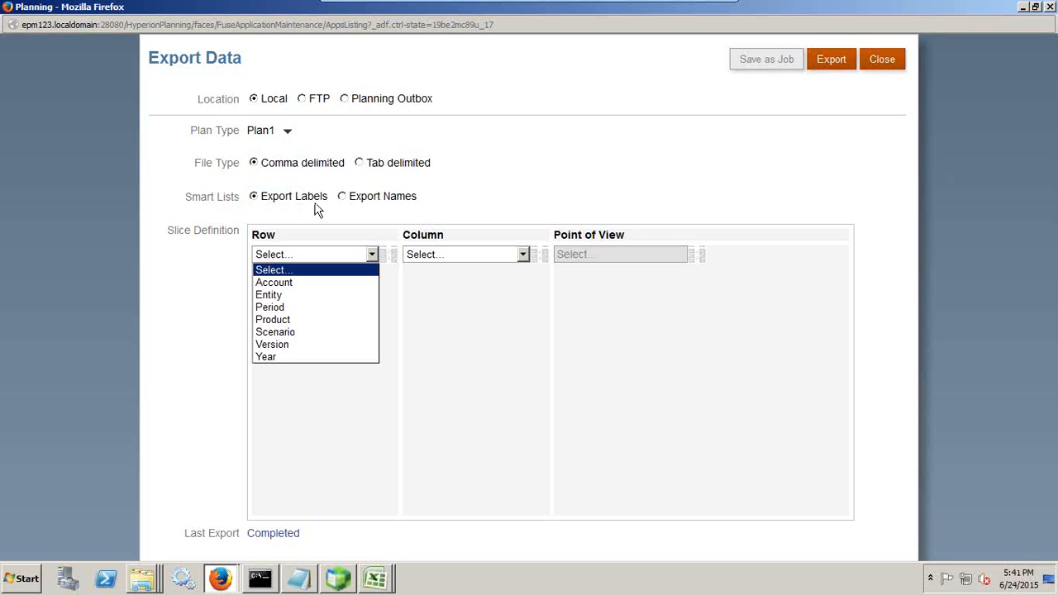
left_click(274, 282)
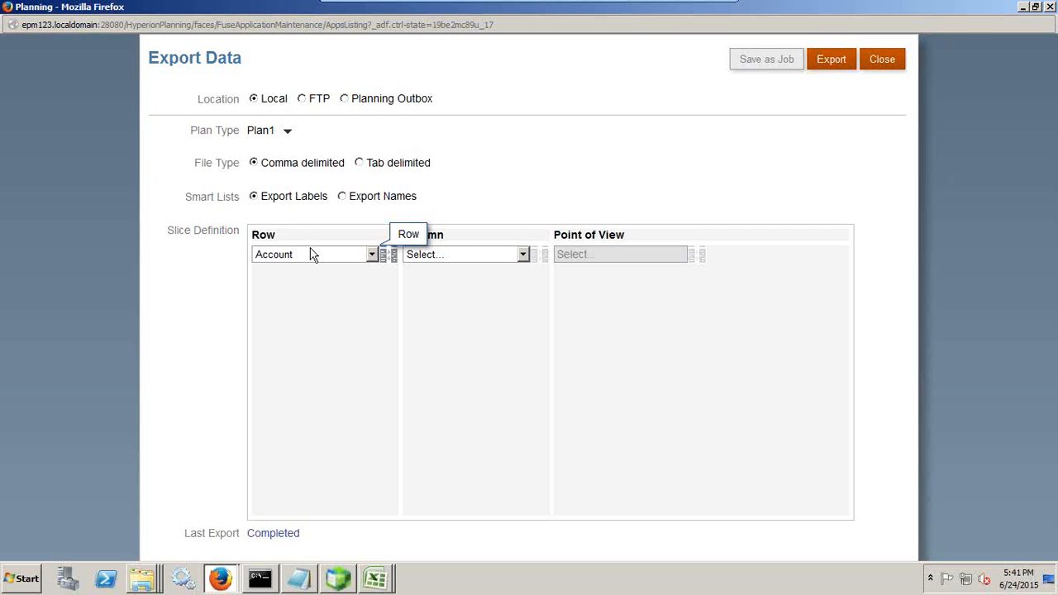
left_click(389, 257)
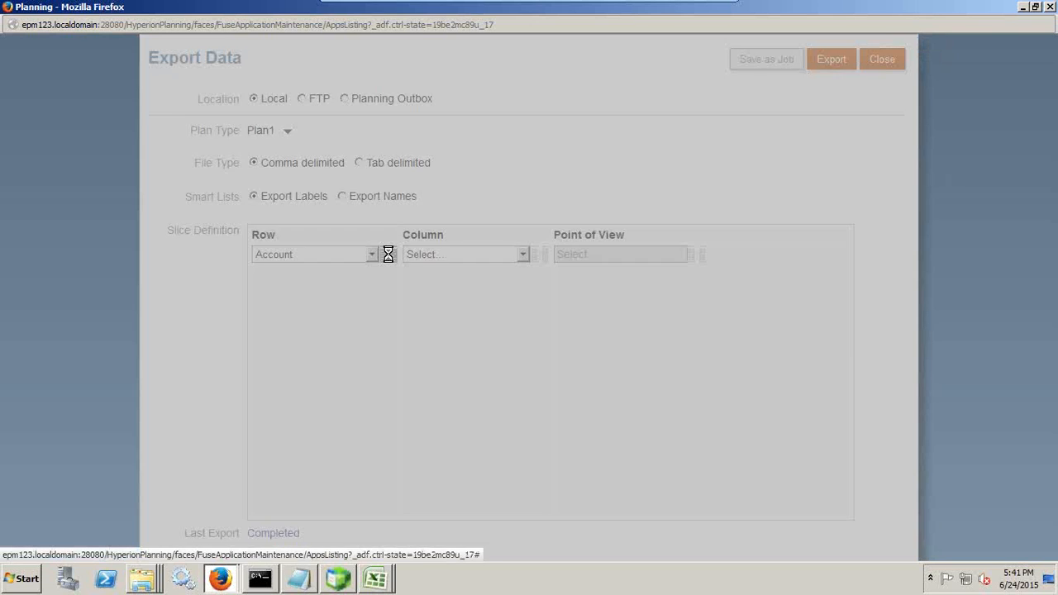
left_click(413, 195)
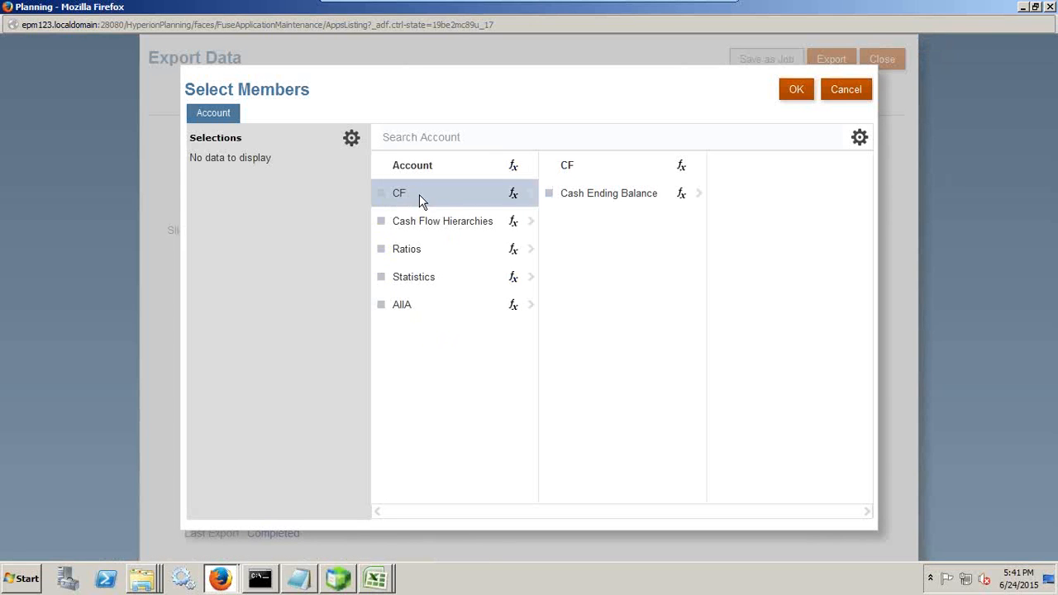
double_click(482, 220)
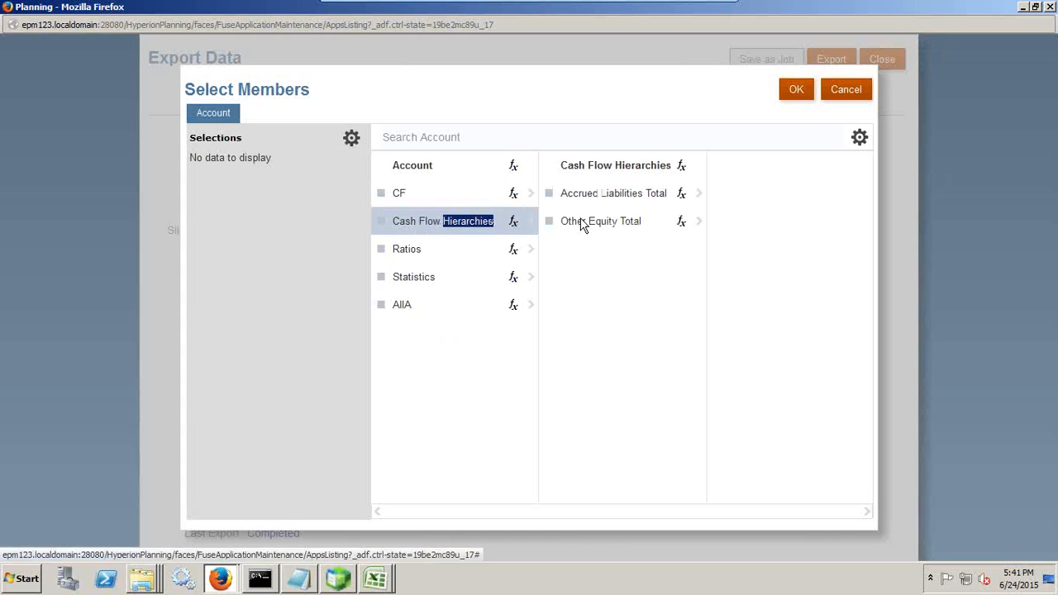
left_click(585, 195)
double_click(584, 195)
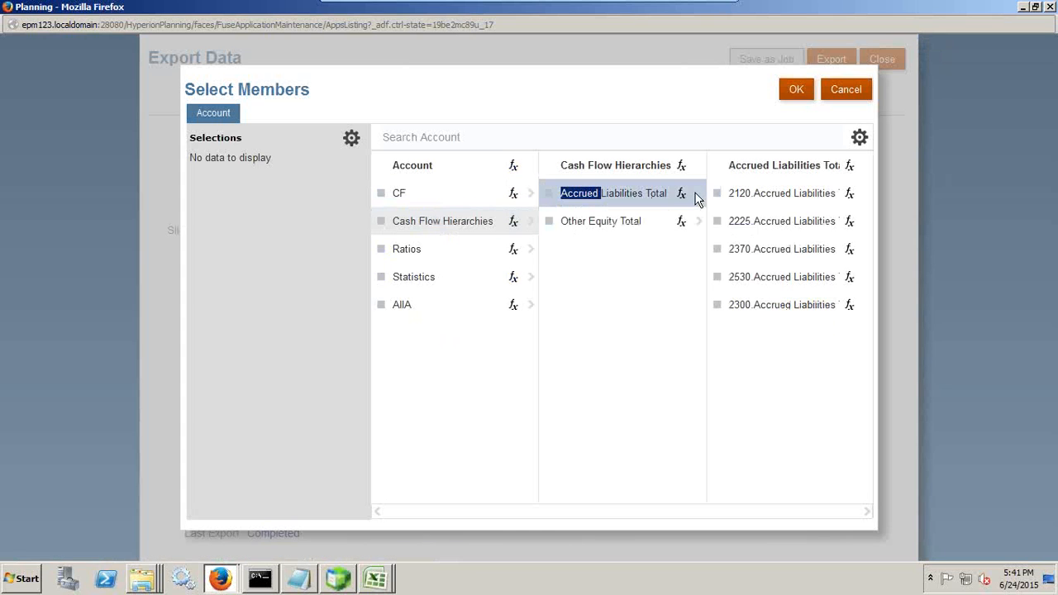
left_click(737, 193)
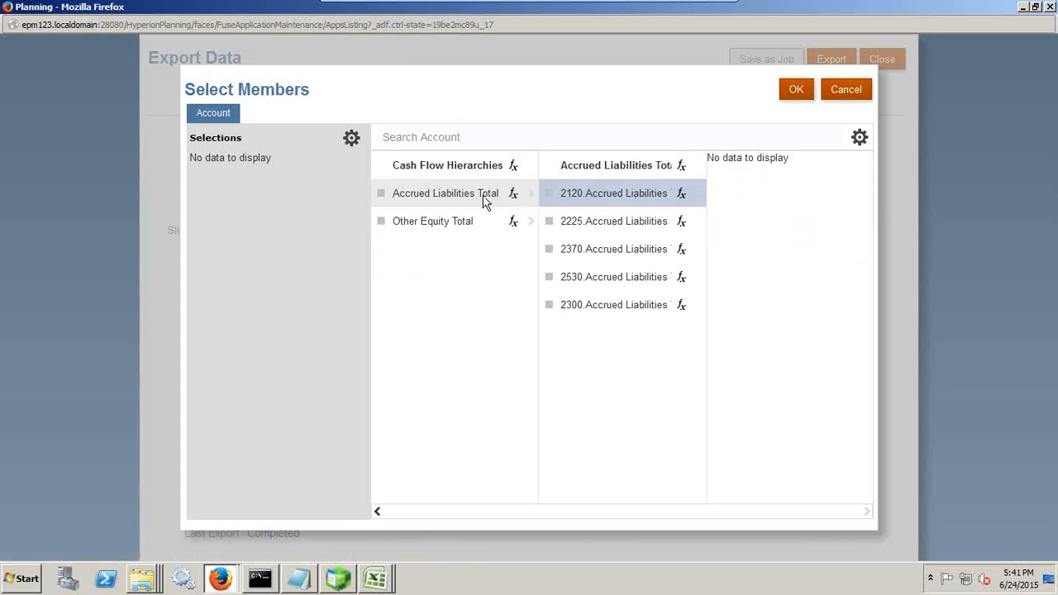
- Add the level 0 descendants of account 2120, the Accrued Liabilities Total member and its level 0 descendants to the selections
left_click(512, 196)
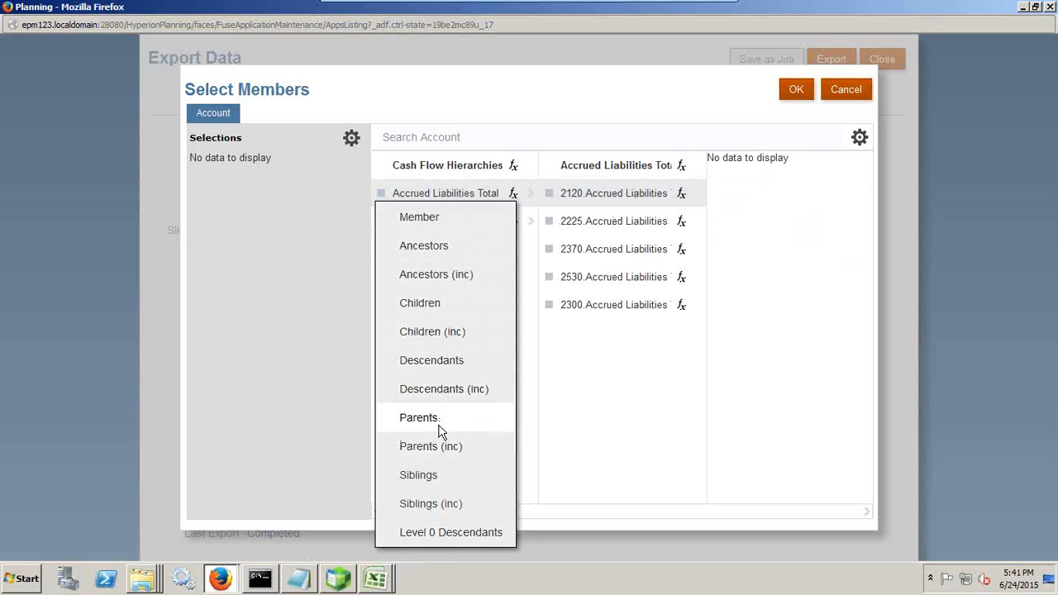
left_click(446, 533)
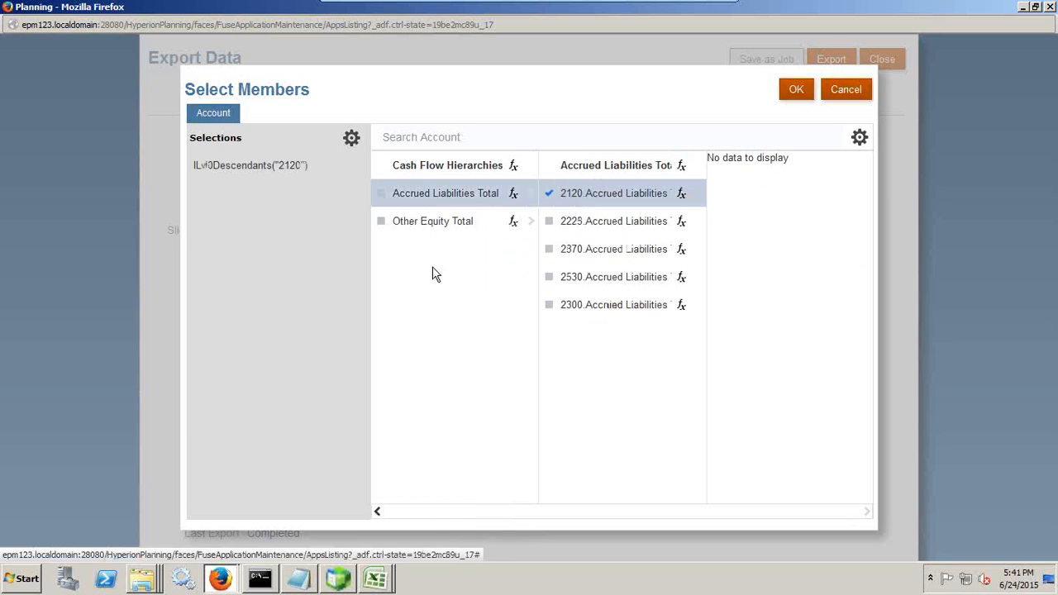
left_click(382, 196)
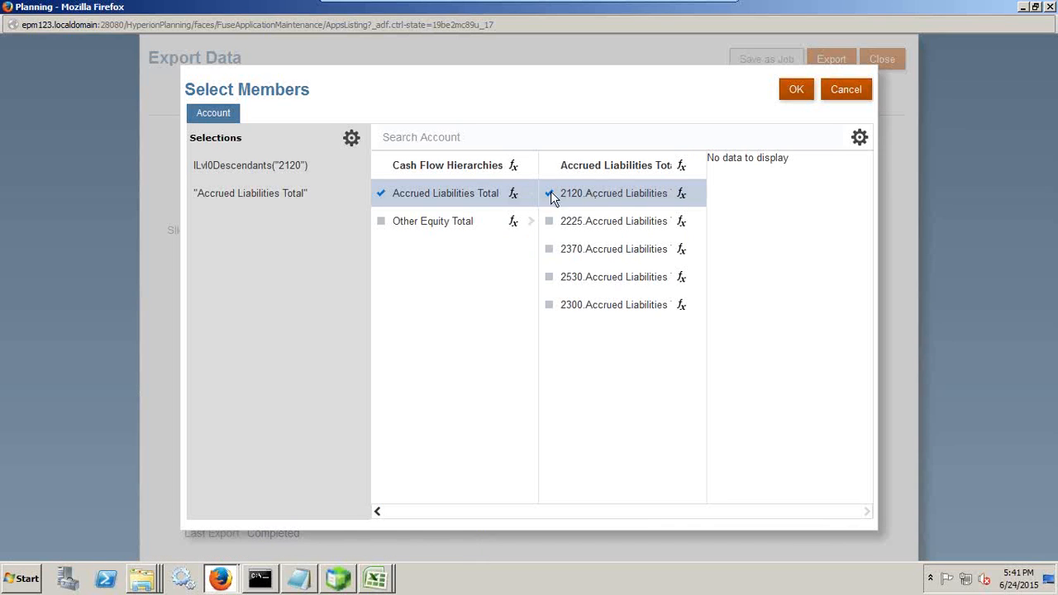
left_click(512, 195)
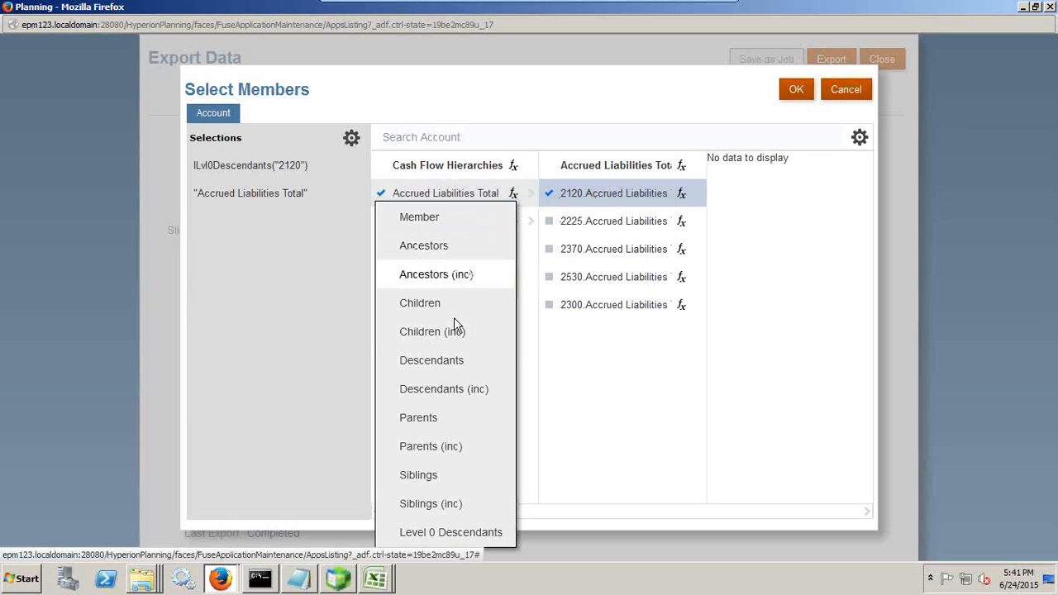
left_click(446, 533)
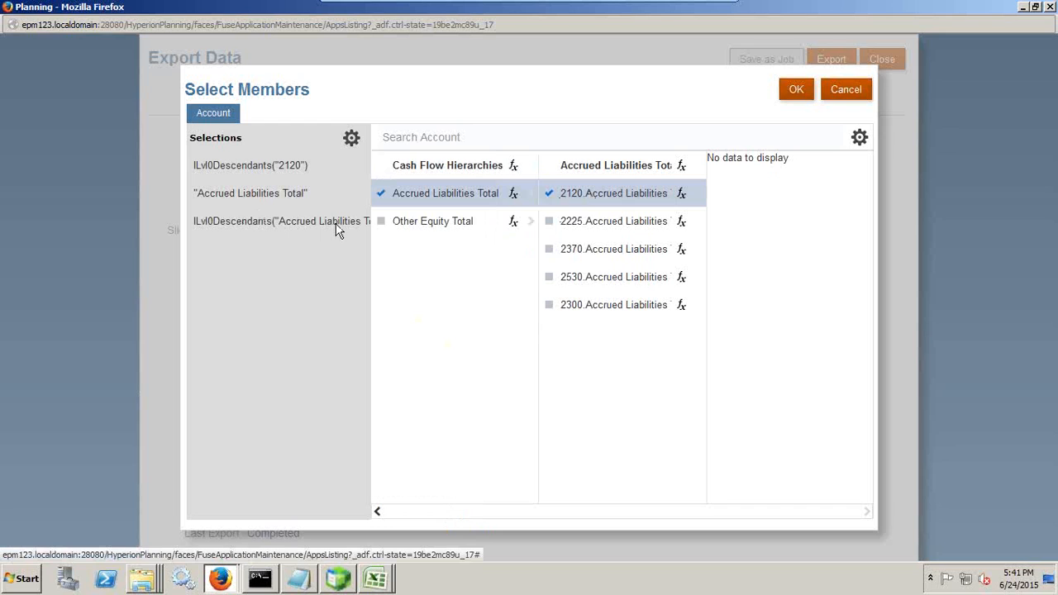
- Remove the 2120 descendants and the single Accrued Liabilities Total member from the selections, and confirm the row members
left_click(314, 198)
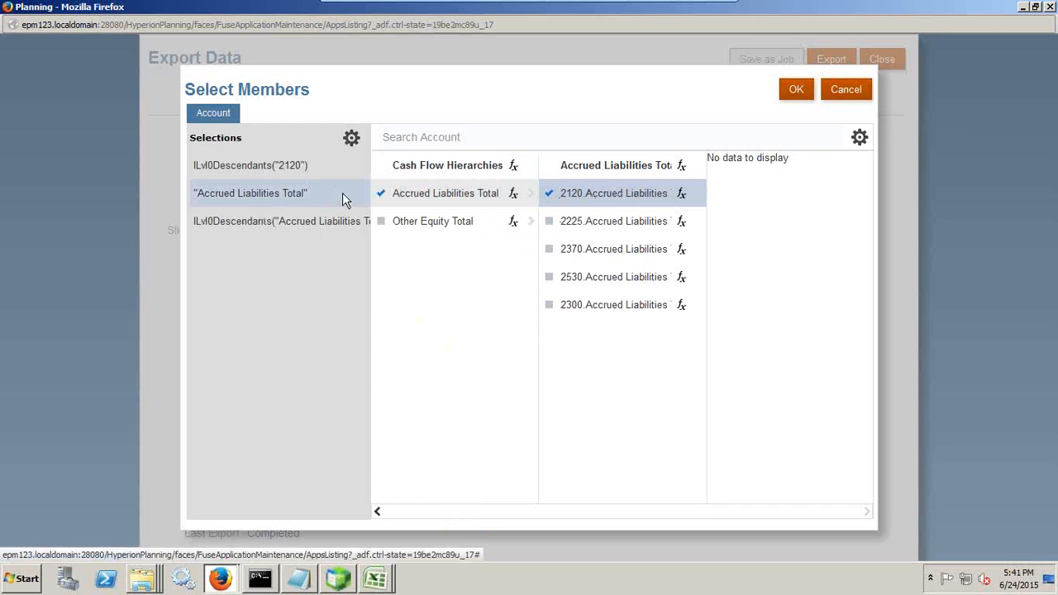
left_click(529, 197)
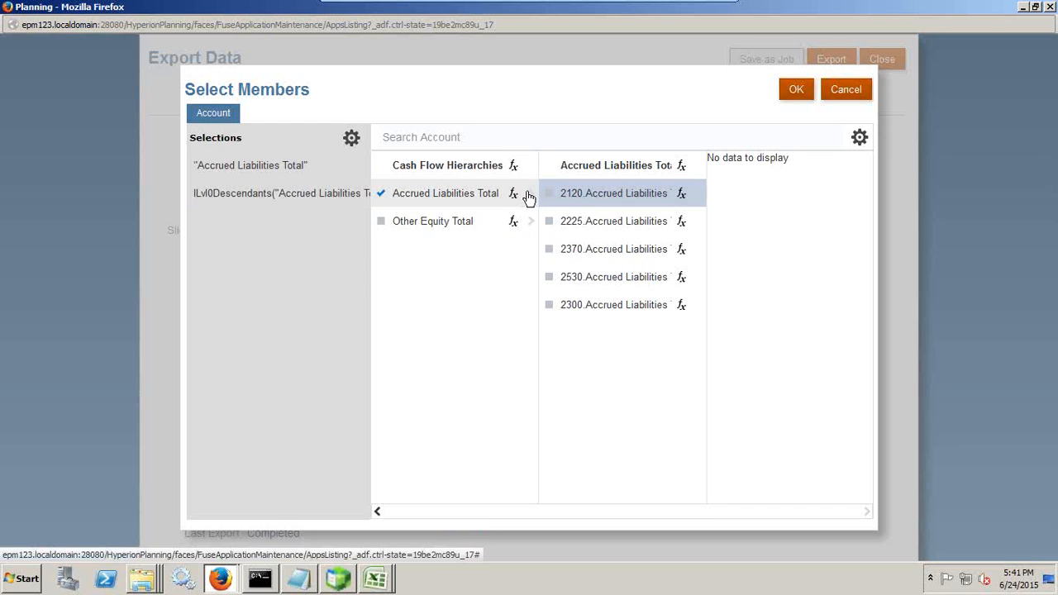
left_click(297, 169)
left_click(381, 195)
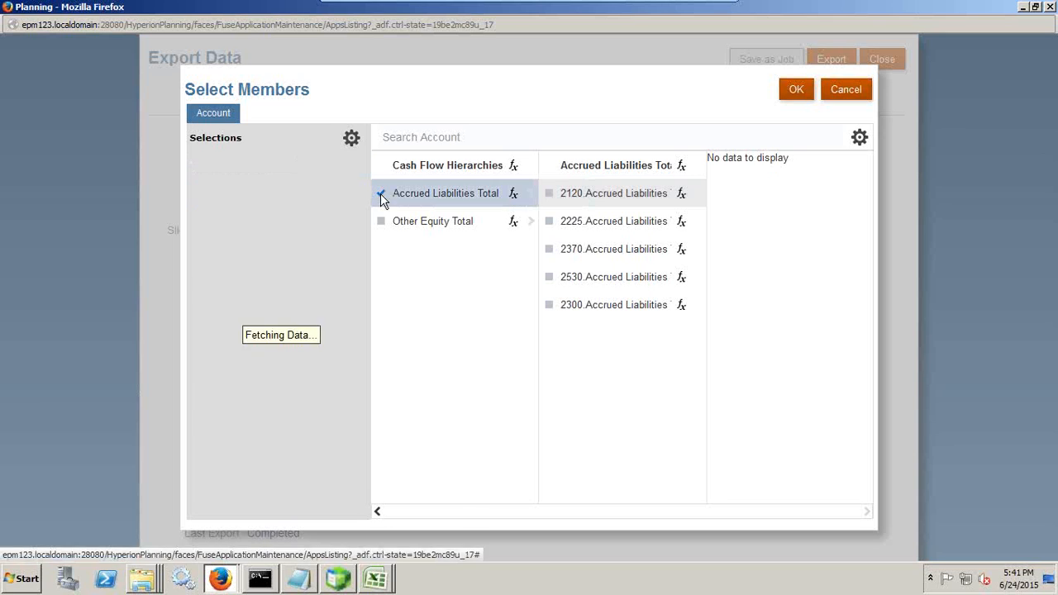
left_click(795, 93)
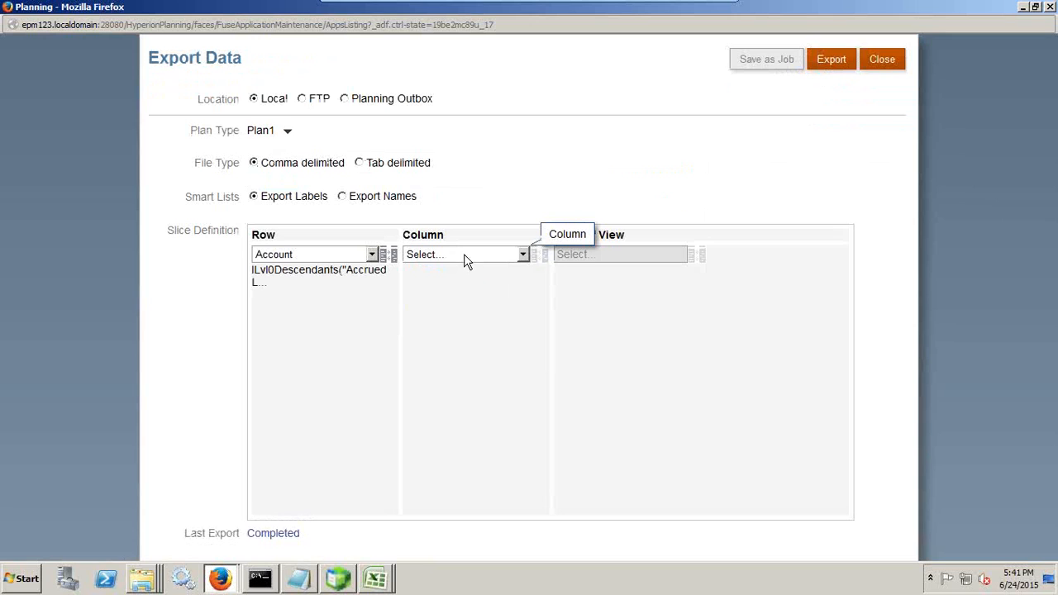
- Choose Period as the column dimension and add Q1 and its children (inclusive) under YearTotal as the column members
left_click(463, 257)
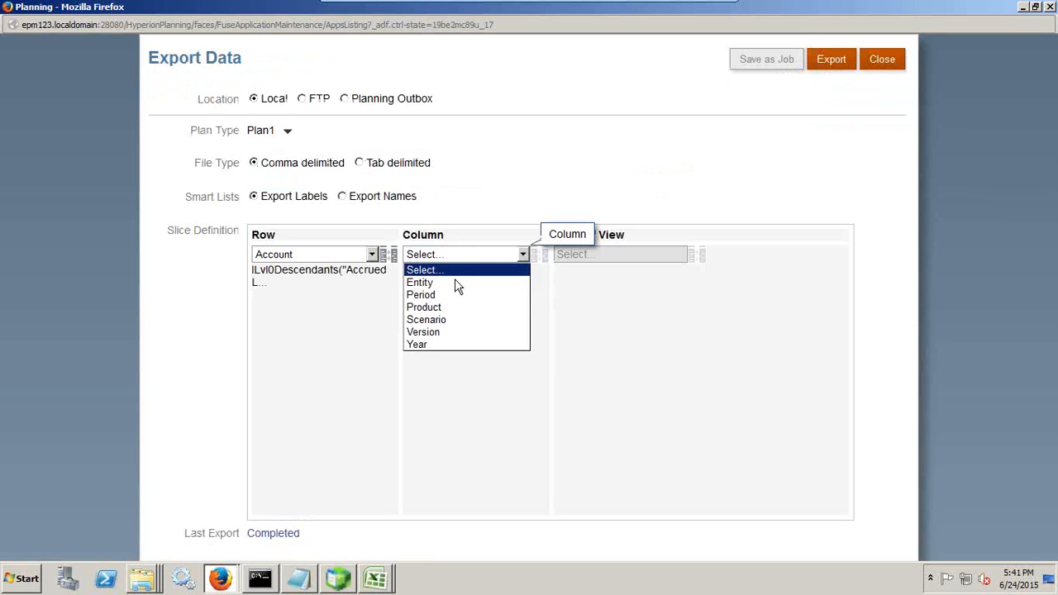
left_click(417, 296)
left_click(542, 261)
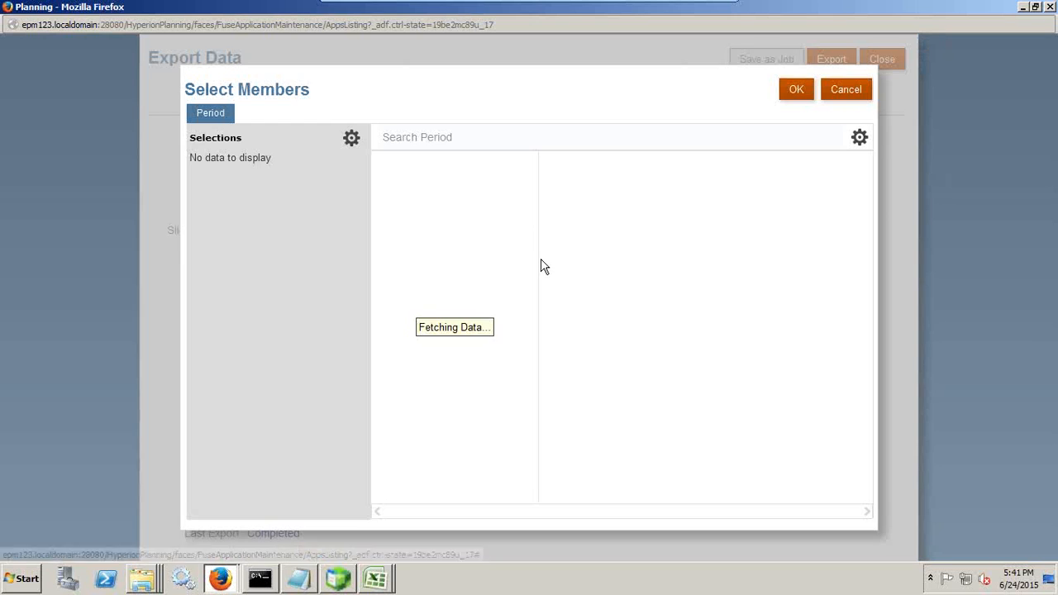
left_click(403, 221)
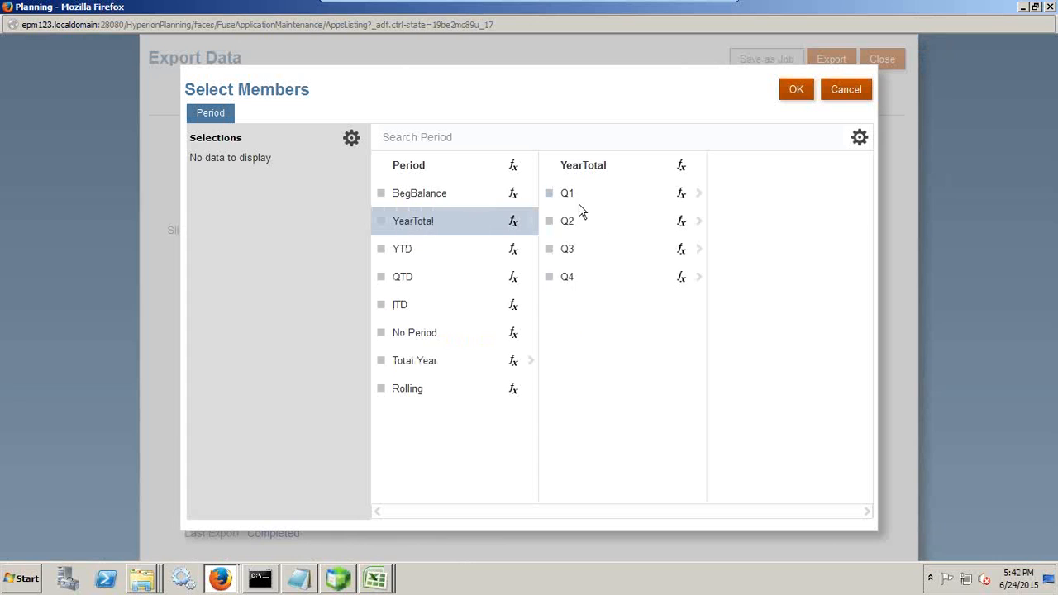
left_click(549, 194)
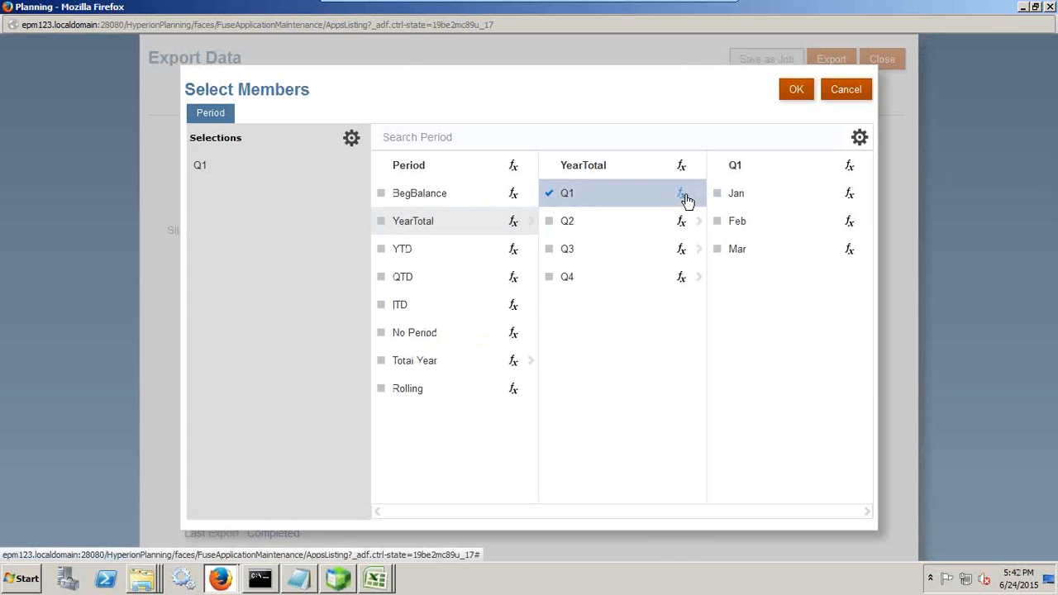
left_click(683, 197)
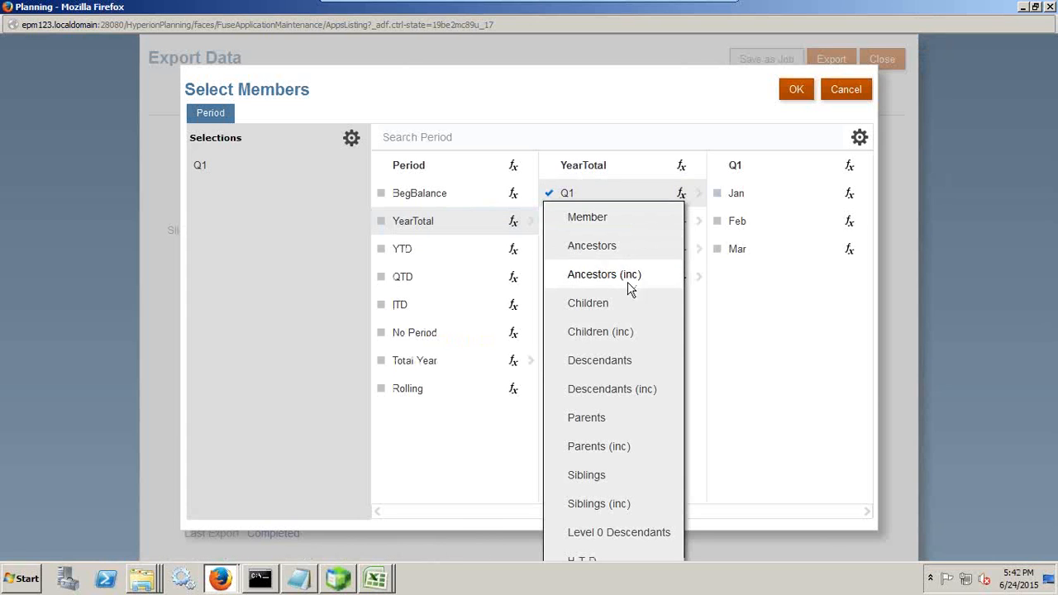
left_click(614, 341)
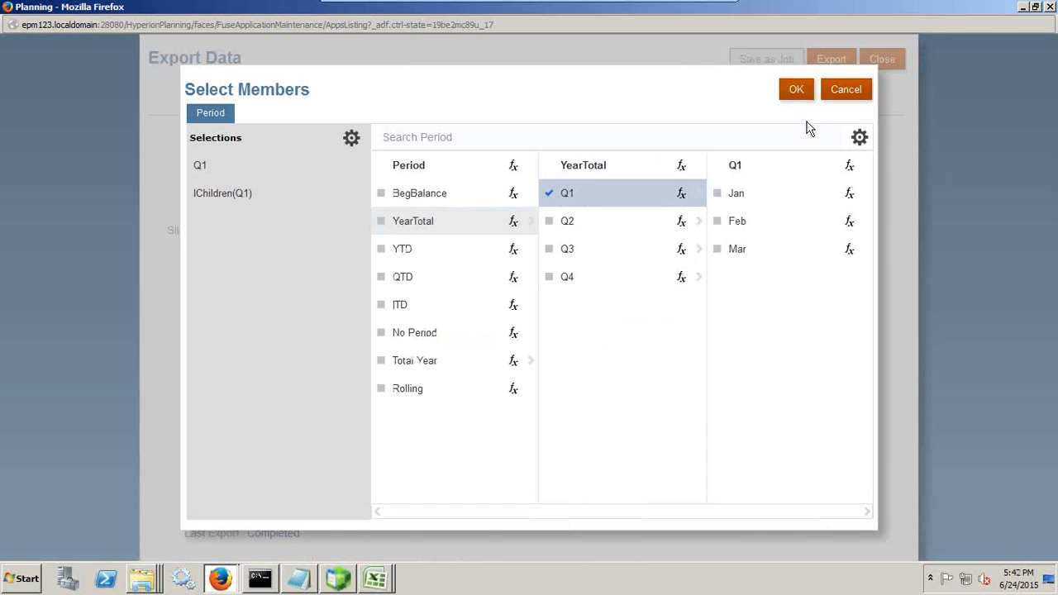
left_click(798, 95)
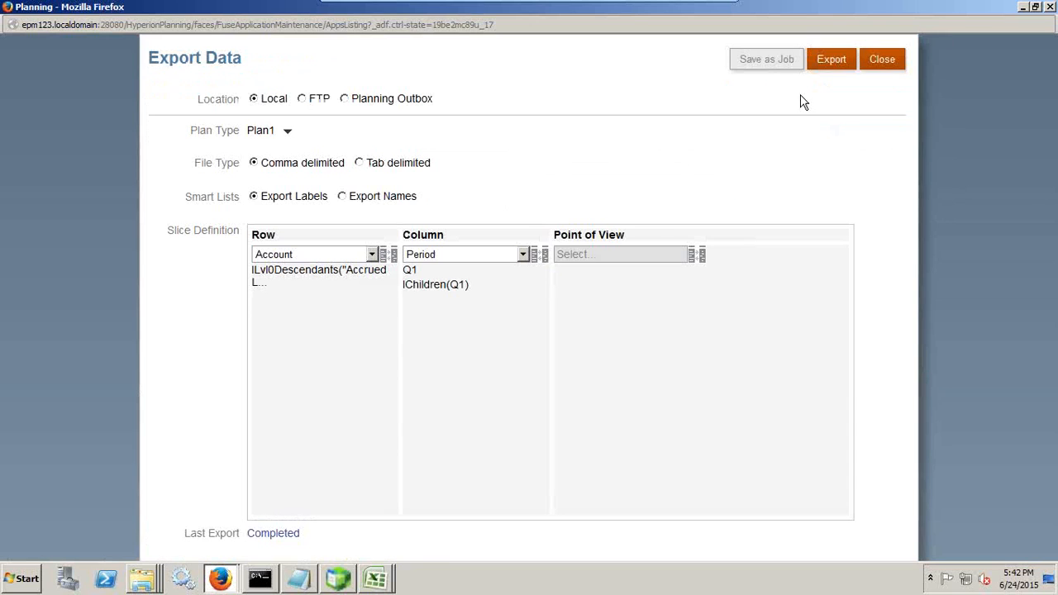
- Reopen the Period column members and remove both Q1 and its inclusive children from the selections
left_click(541, 255)
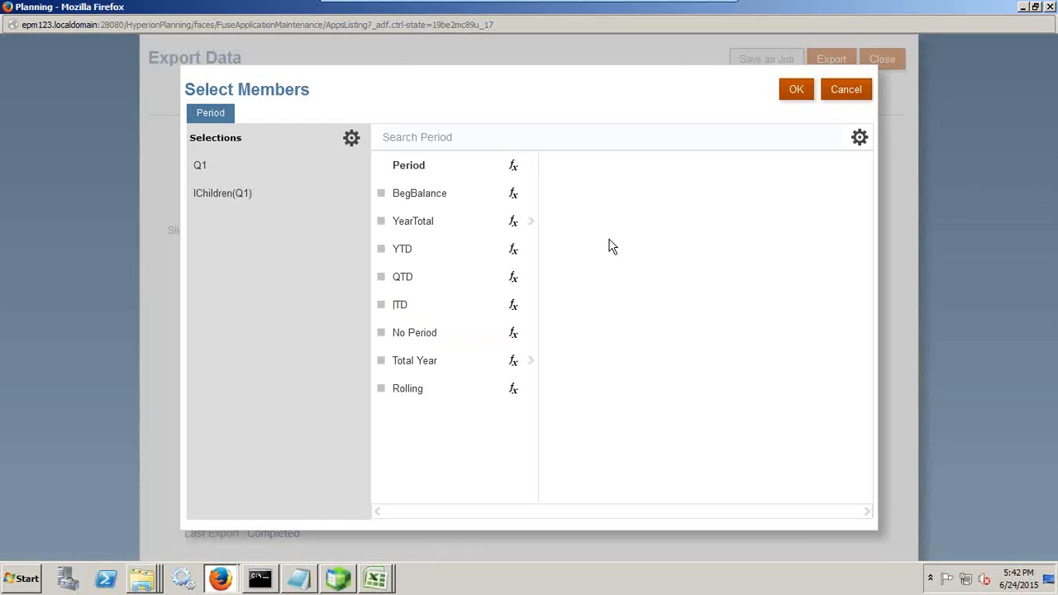
left_click(281, 165)
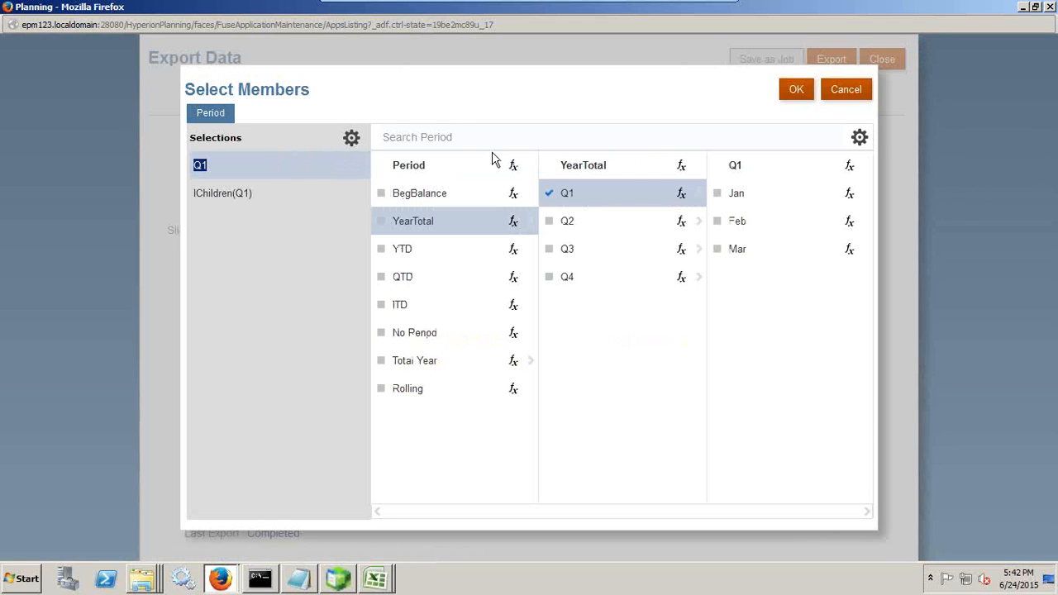
left_click(551, 195)
left_click(550, 195)
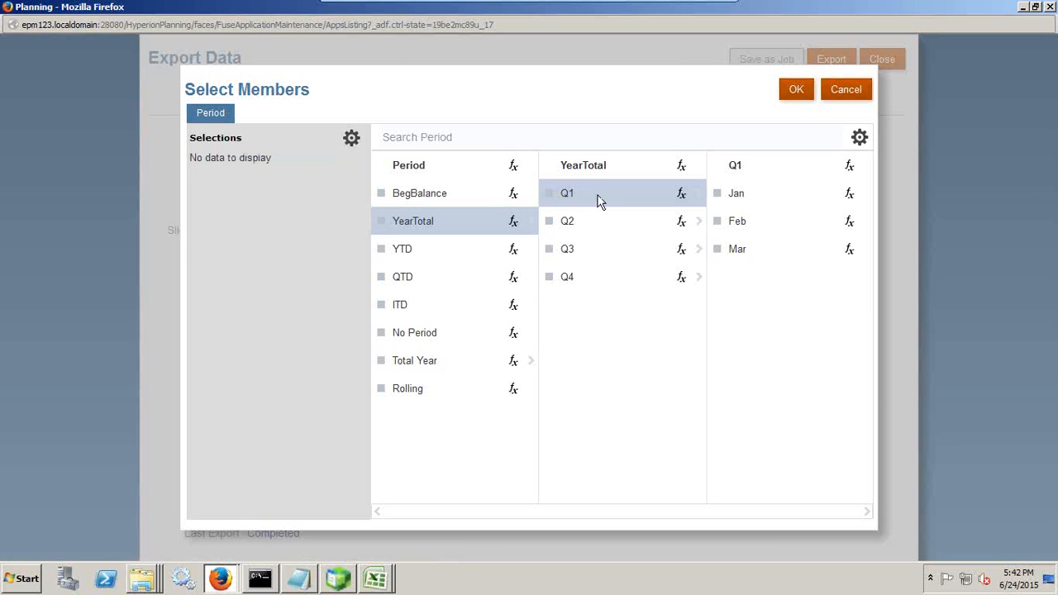
- Add the inclusive children of Q1, remove the single Q1 member from the selections, and confirm the column members
left_click(551, 195)
left_click(682, 199)
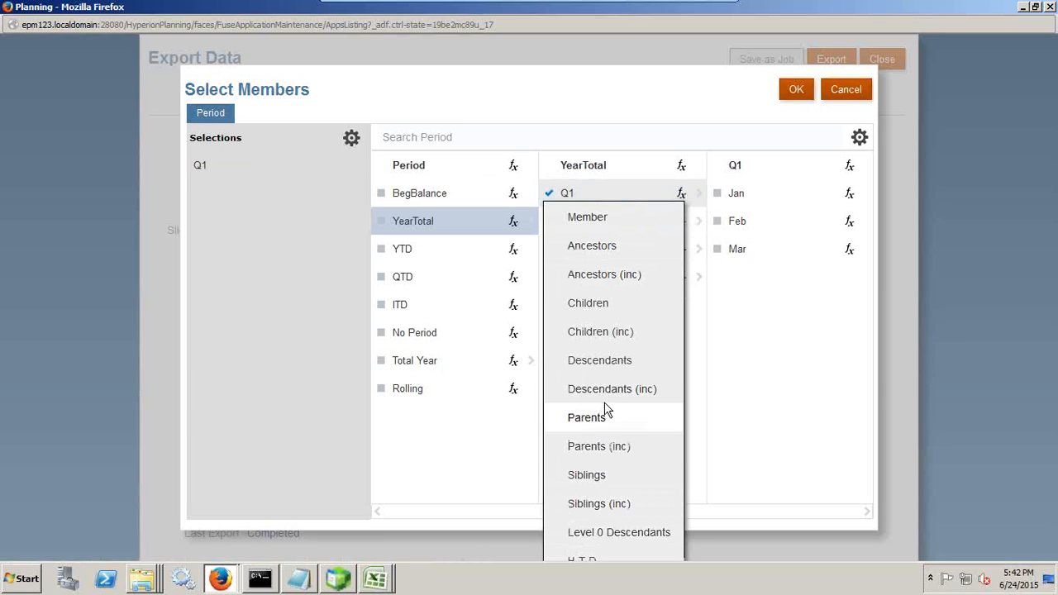
left_click(610, 335)
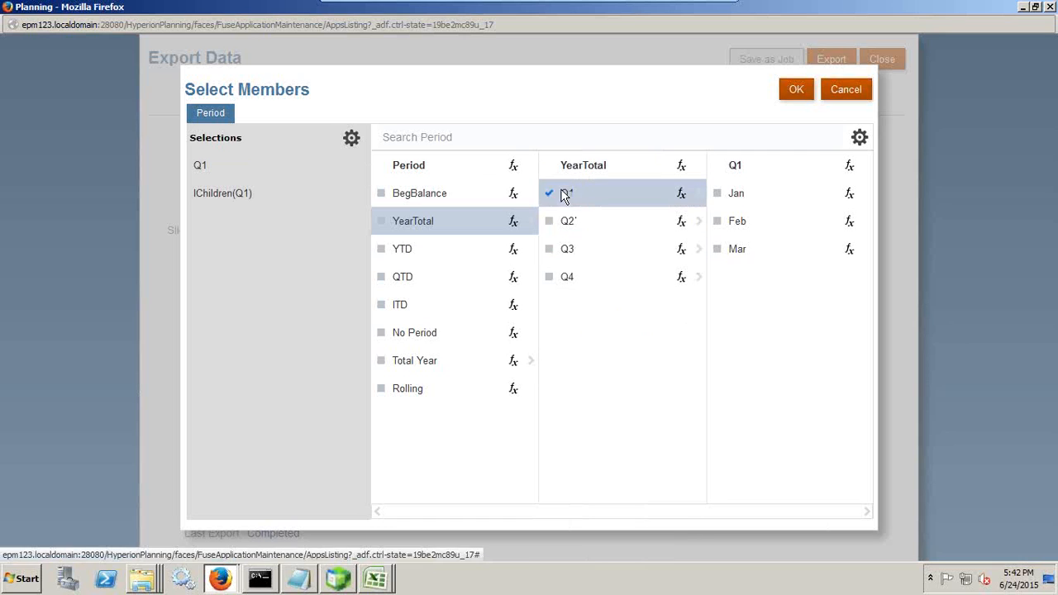
left_click(296, 168)
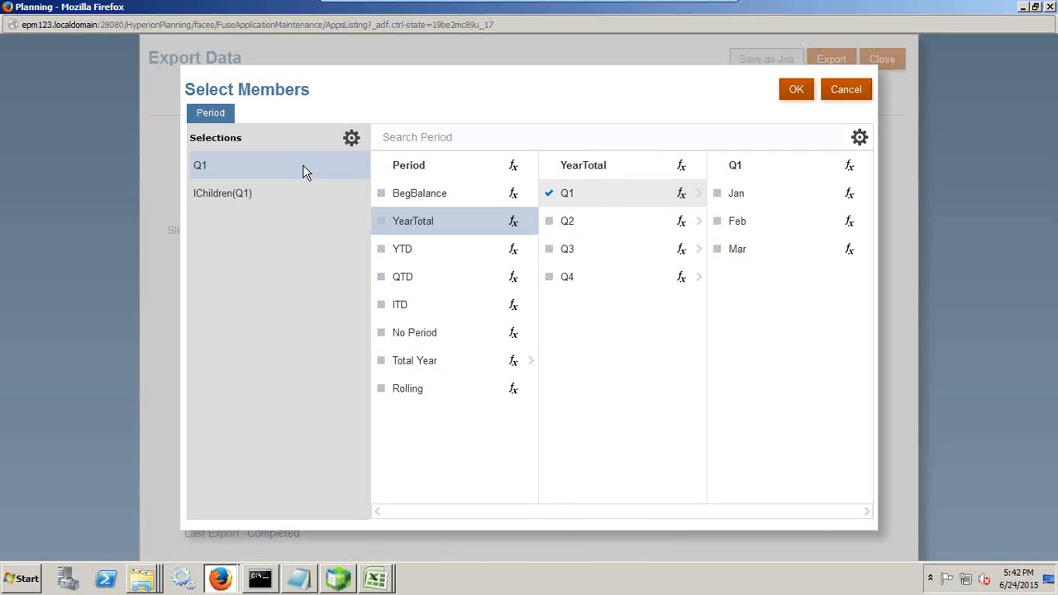
left_click(549, 194)
left_click(796, 91)
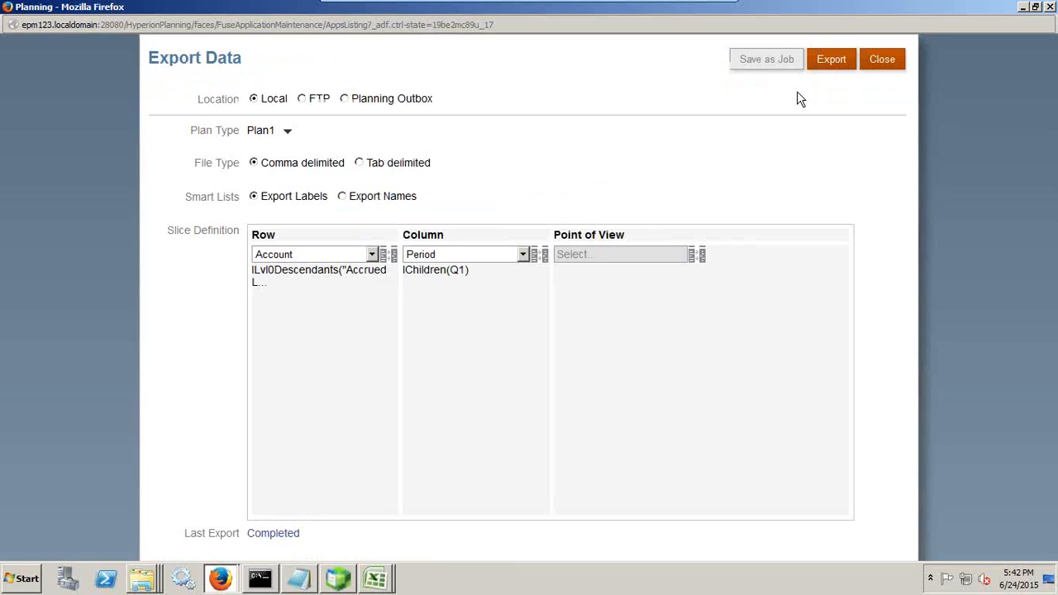
- Reopen the Account row members, add CF to the selections, and show member aliases
left_click(388, 264)
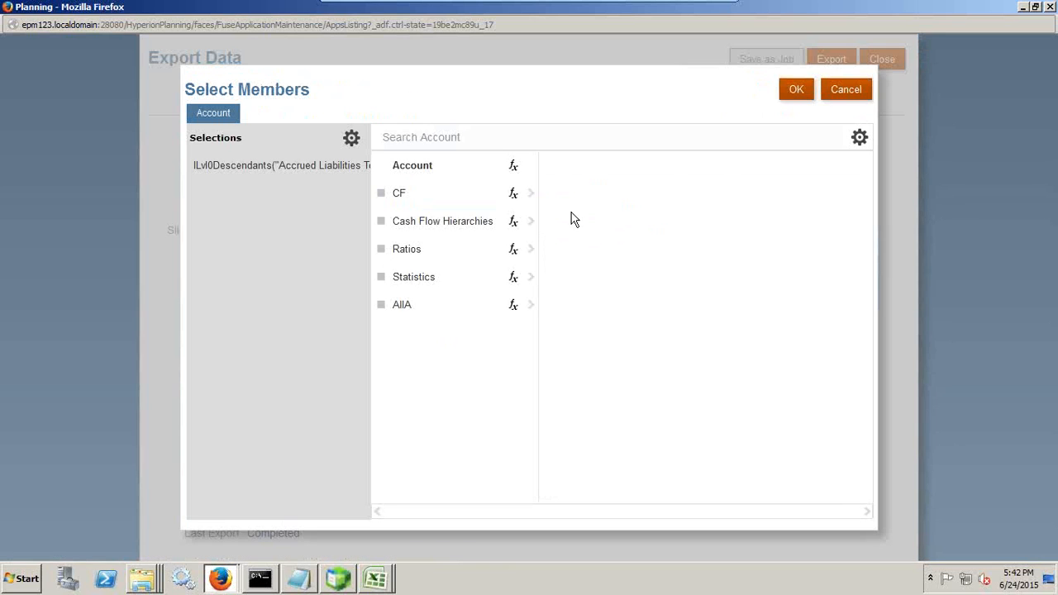
left_click(383, 194)
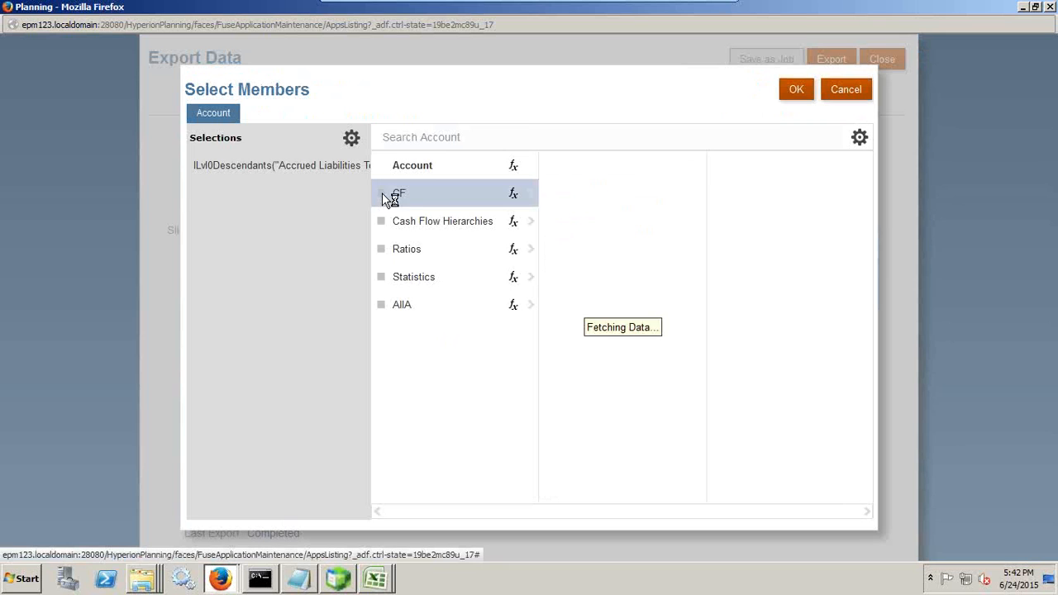
left_click(859, 138)
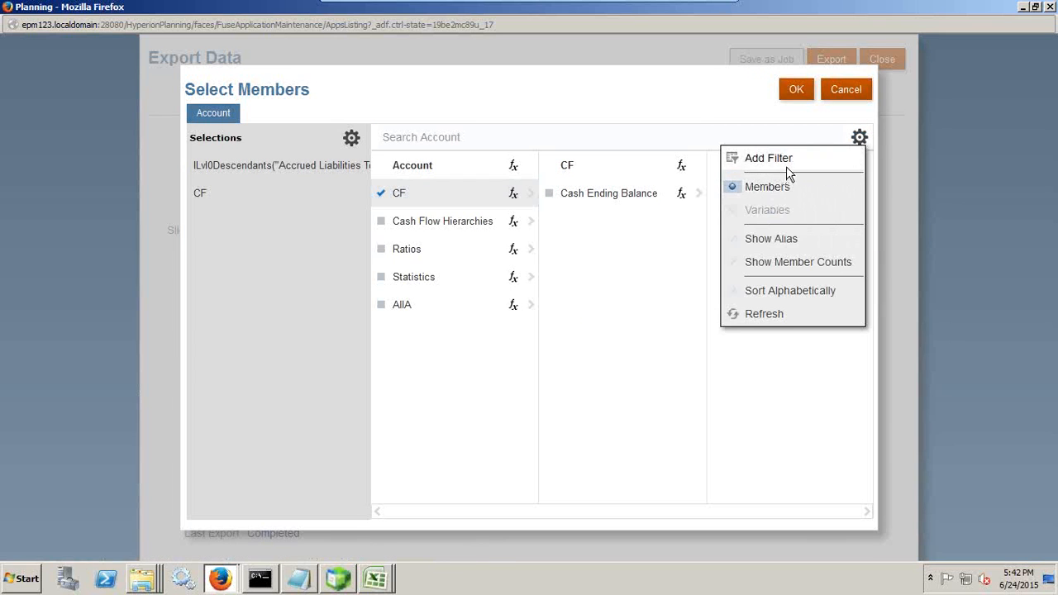
left_click(778, 242)
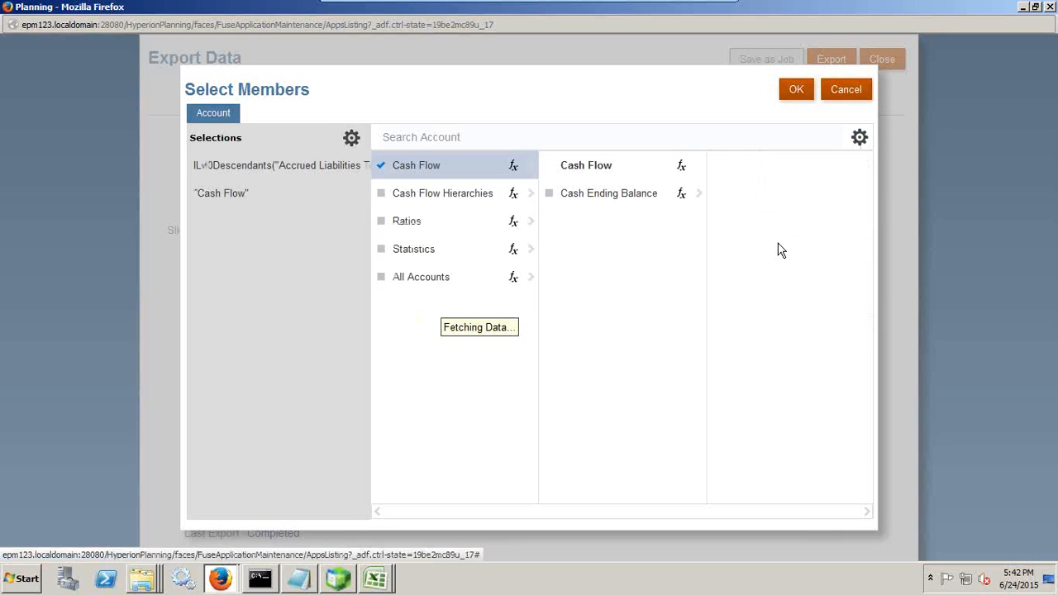
- Filter the Account members by level 0
left_click(859, 139)
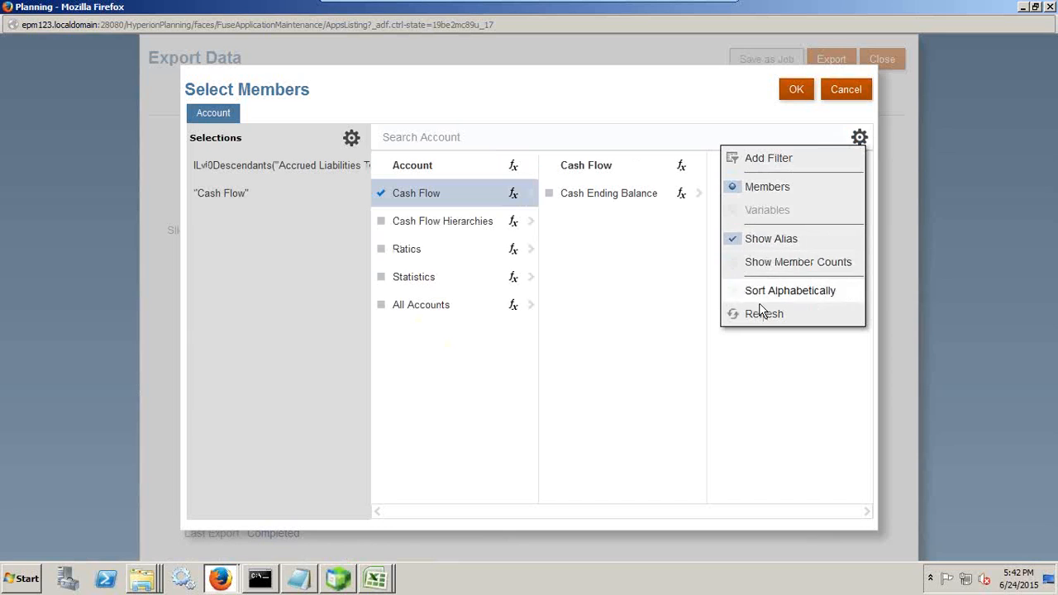
left_click(777, 159)
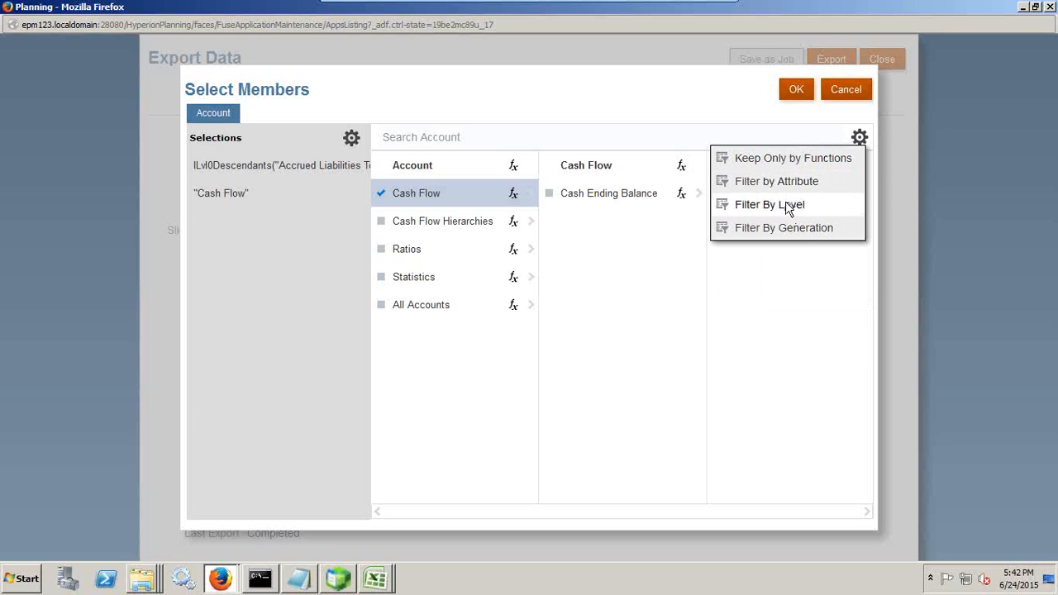
left_click(787, 207)
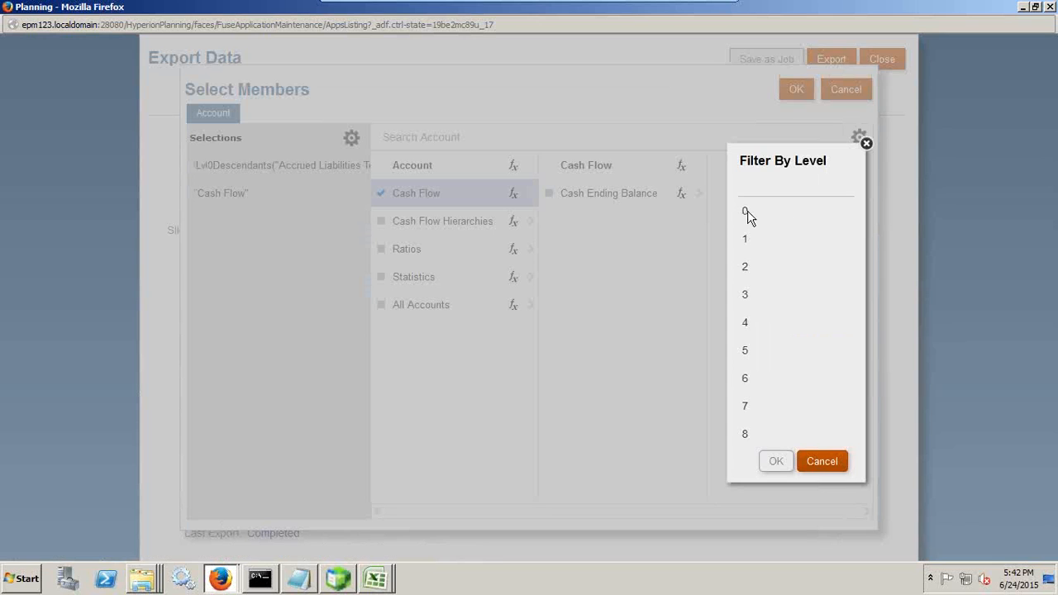
left_click(747, 213)
left_click(774, 462)
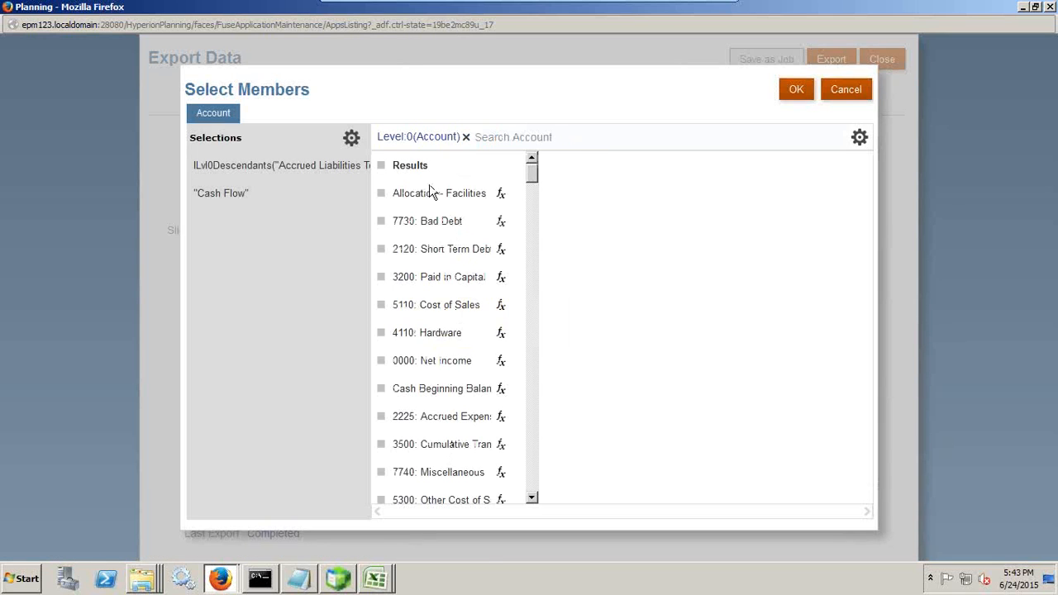
- Remove Cash Flow from the Account selections and confirm the row members
left_click(282, 196)
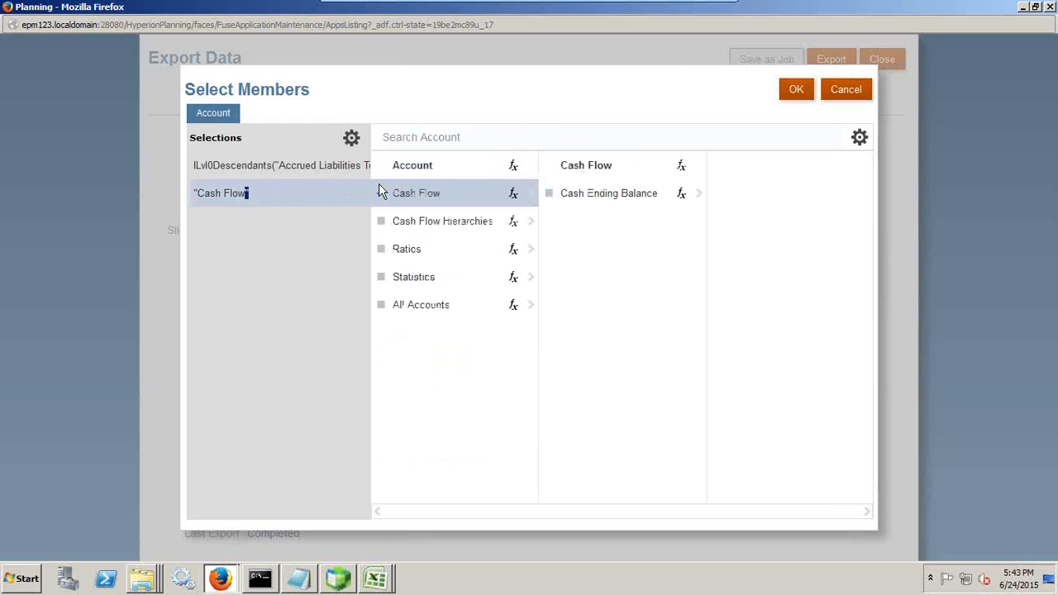
left_click(381, 192)
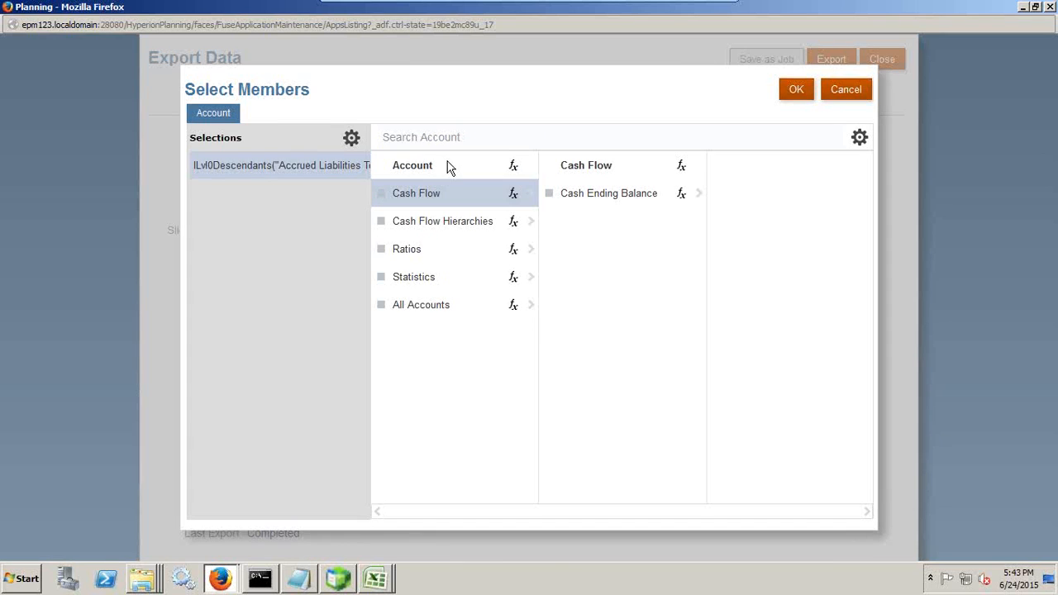
left_click(796, 93)
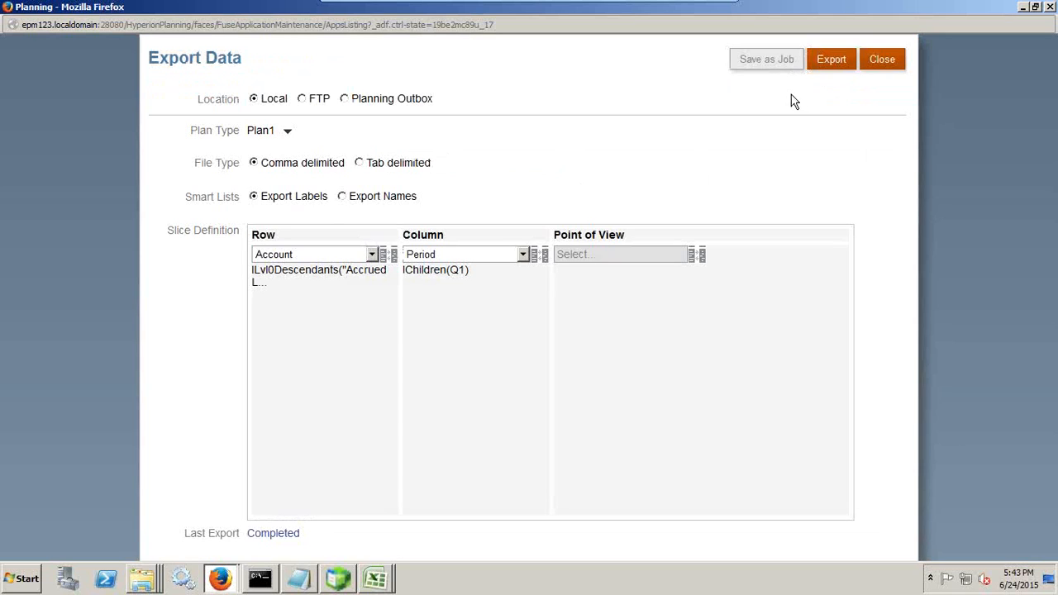
- Set the Point of View members to Year FY13, Scenario Actual and Version Working
left_click(699, 254)
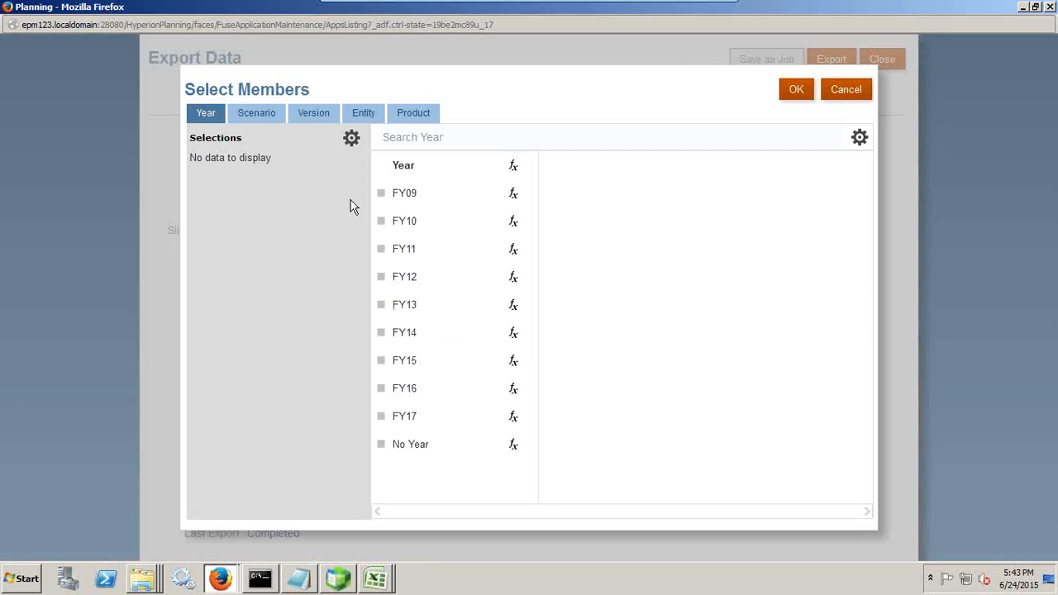
left_click(380, 304)
left_click(256, 113)
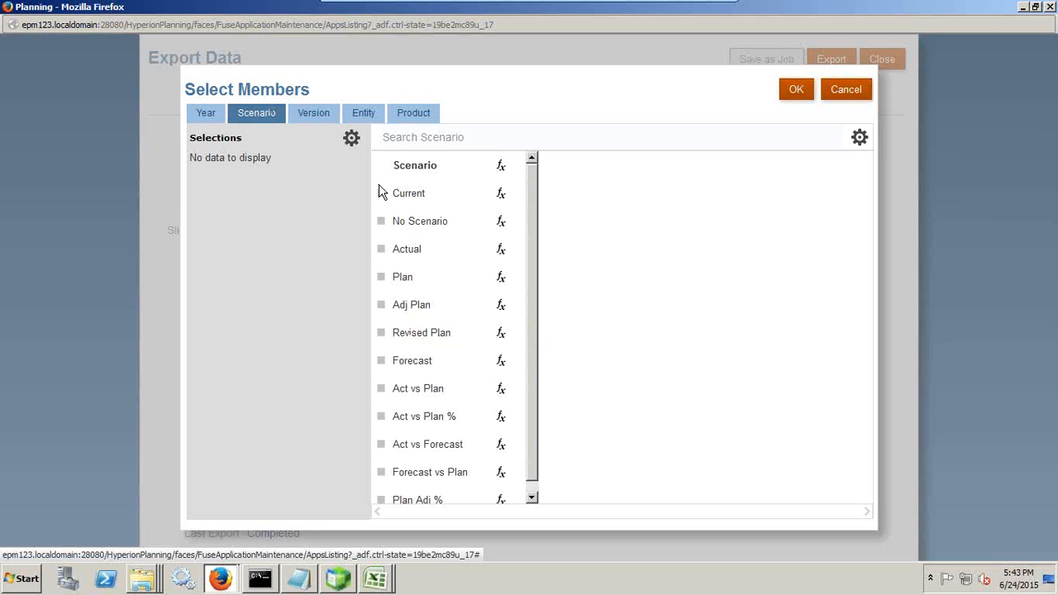
left_click(382, 248)
left_click(335, 117)
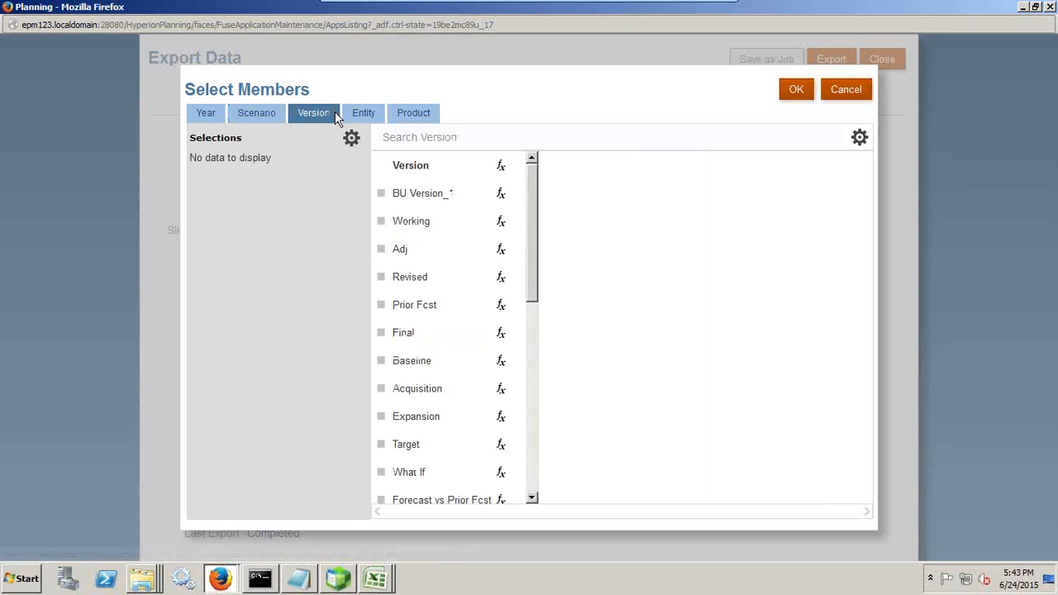
left_click(382, 221)
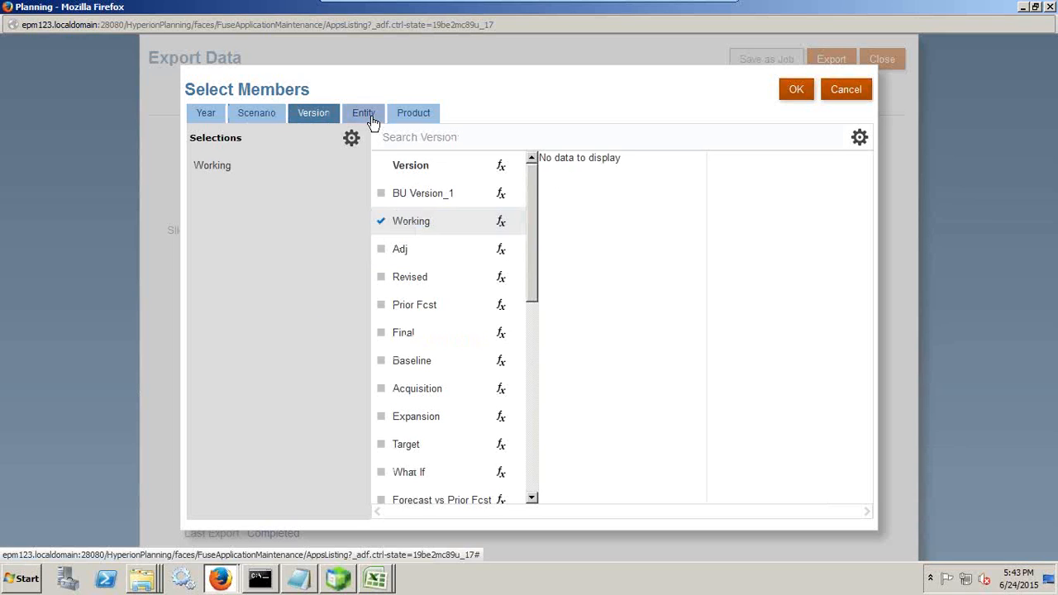
- Set the Point of View's Entity to only the inclusive level 0 descendants of TD under Total Entity, and confirm the members
left_click(368, 116)
double_click(431, 196)
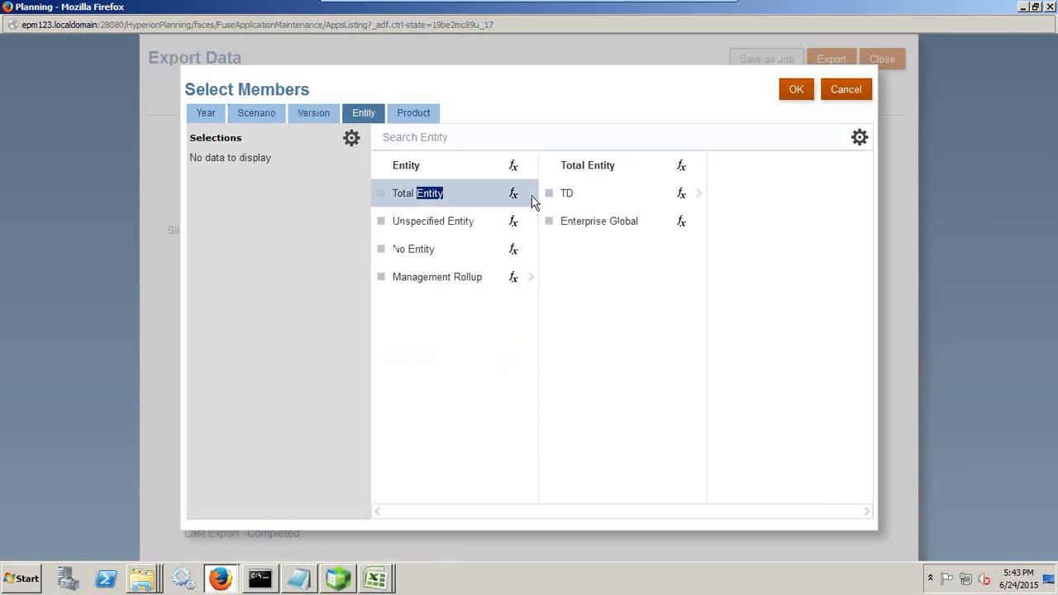
left_click(549, 195)
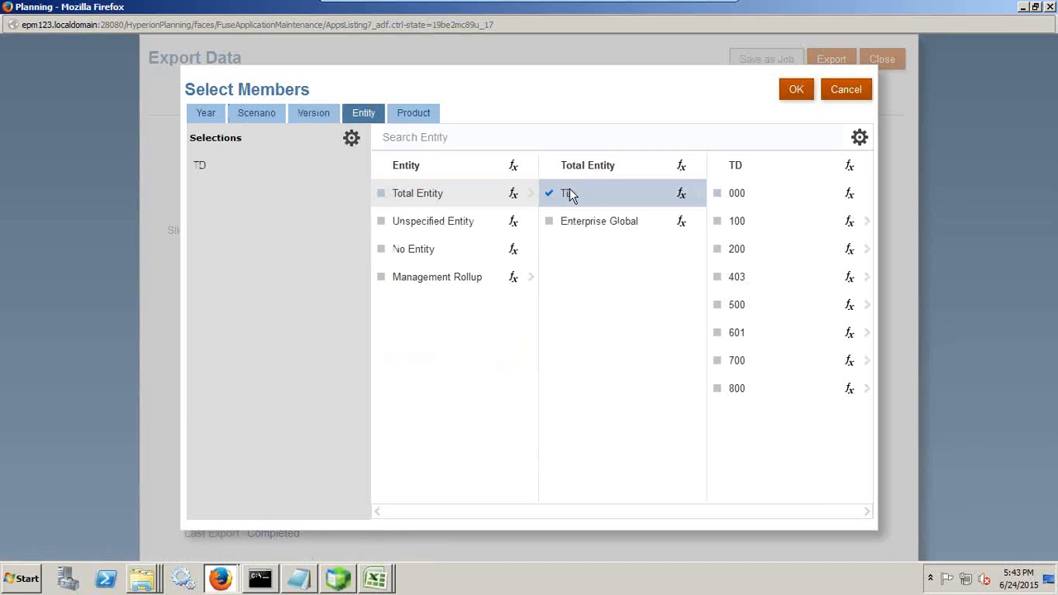
left_click(685, 201)
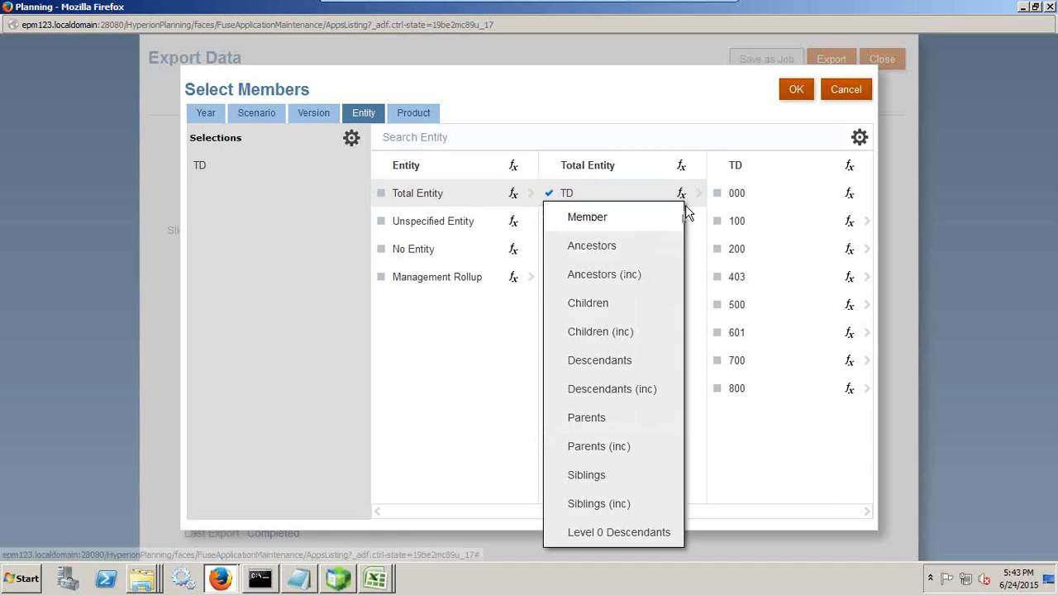
left_click(606, 532)
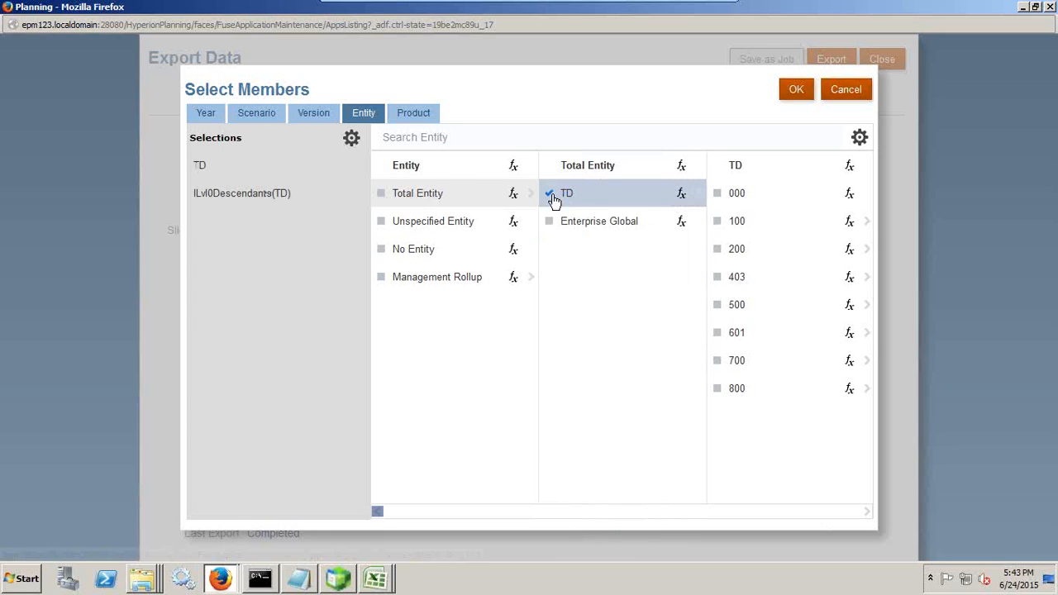
left_click(551, 196)
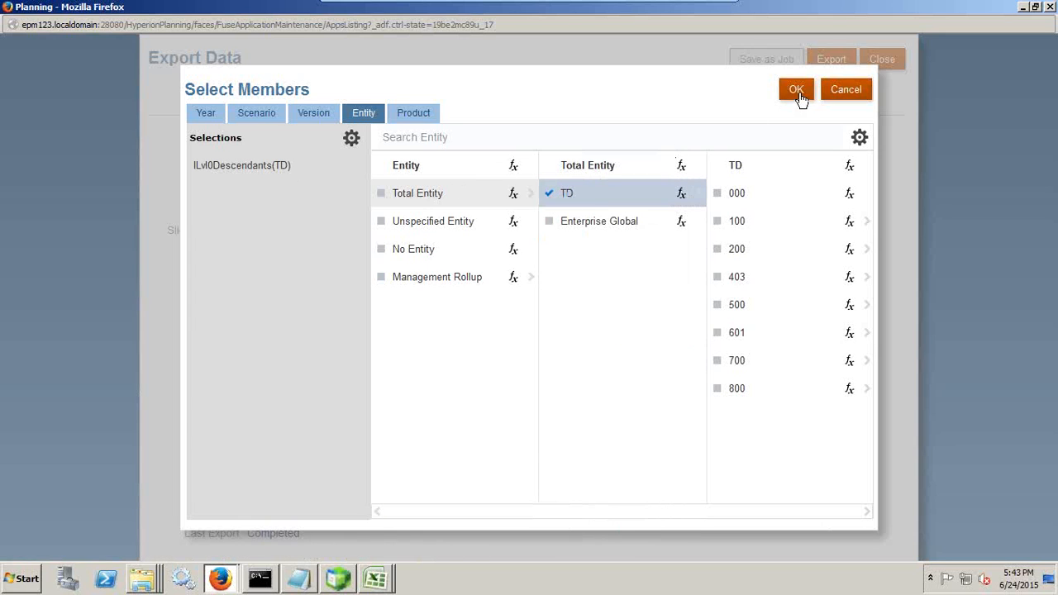
left_click(799, 94)
- Set the Point of View's Product to only the inclusive level 0 descendants of P_TP1, and confirm the members
left_click(701, 257)
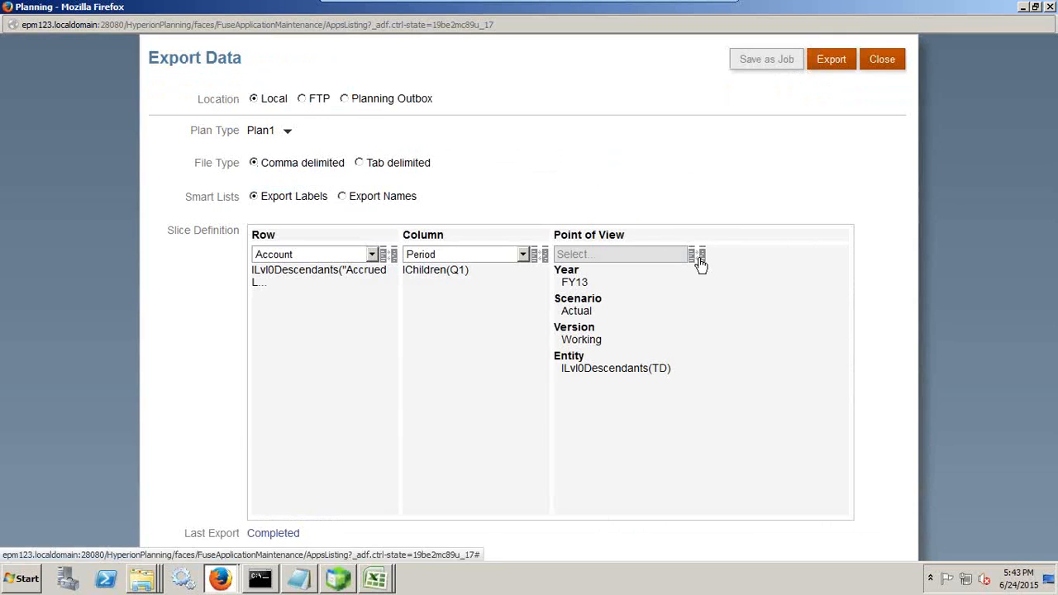
left_click(416, 120)
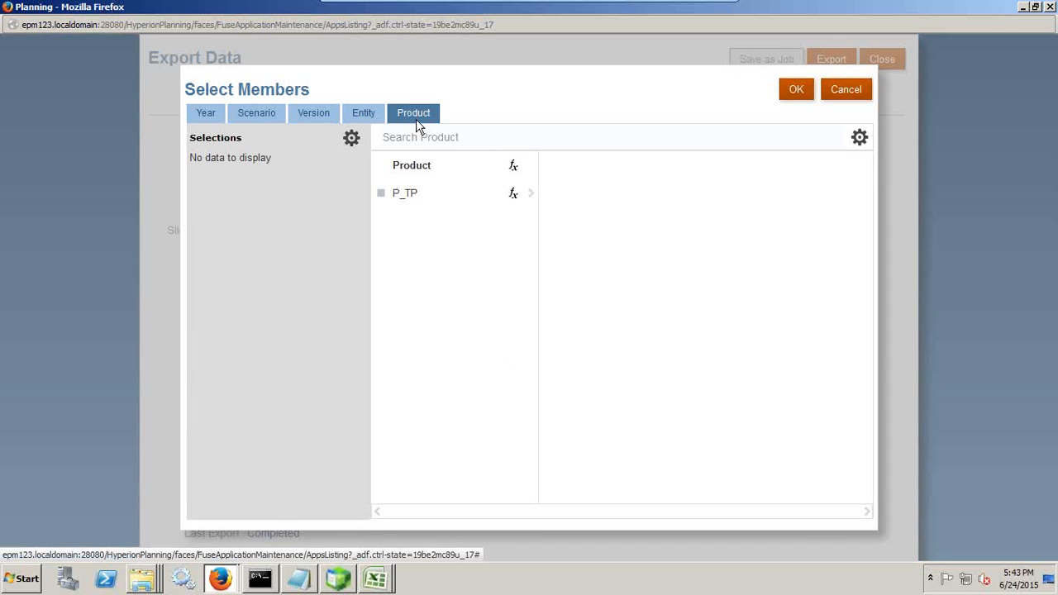
left_click(400, 195)
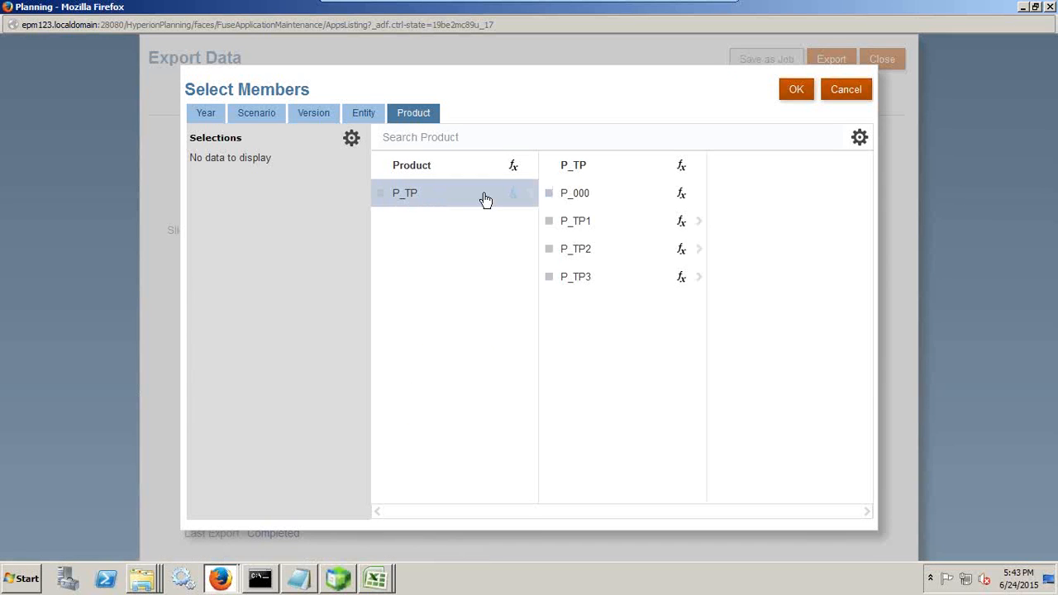
left_click(549, 220)
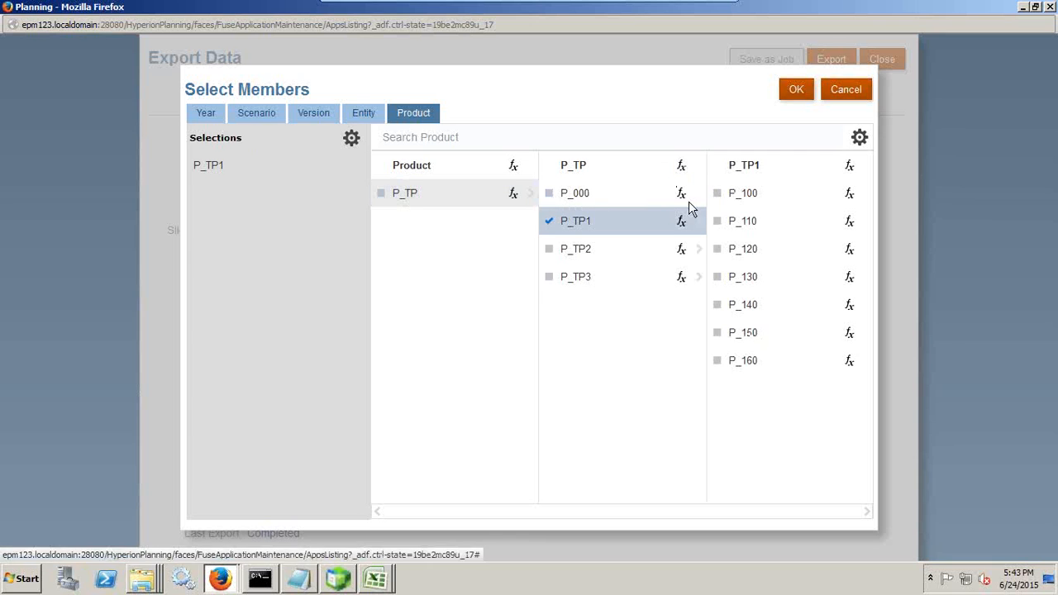
left_click(691, 225)
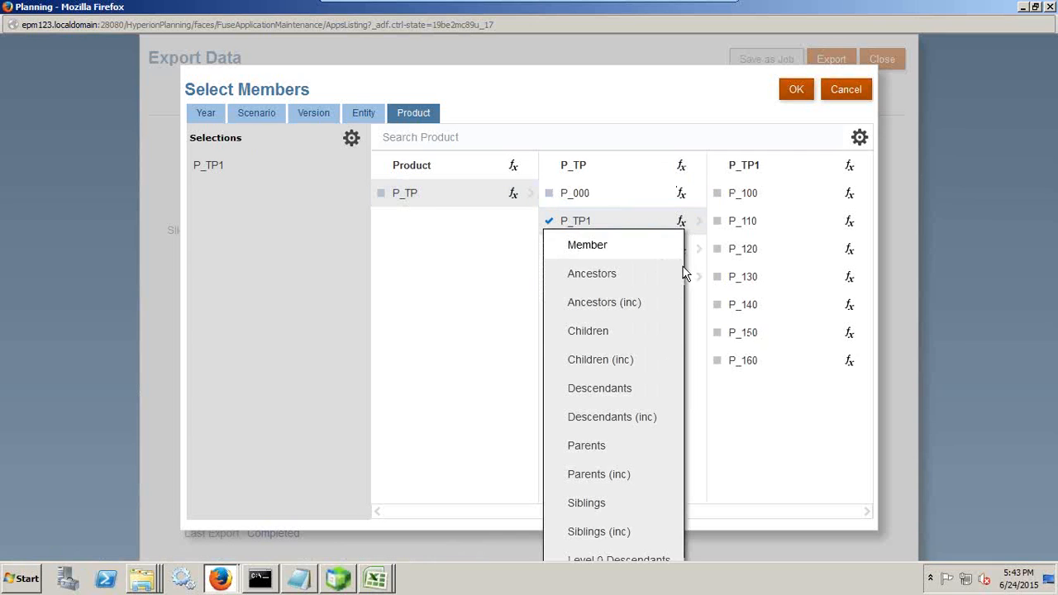
left_click(633, 561)
left_click(247, 163)
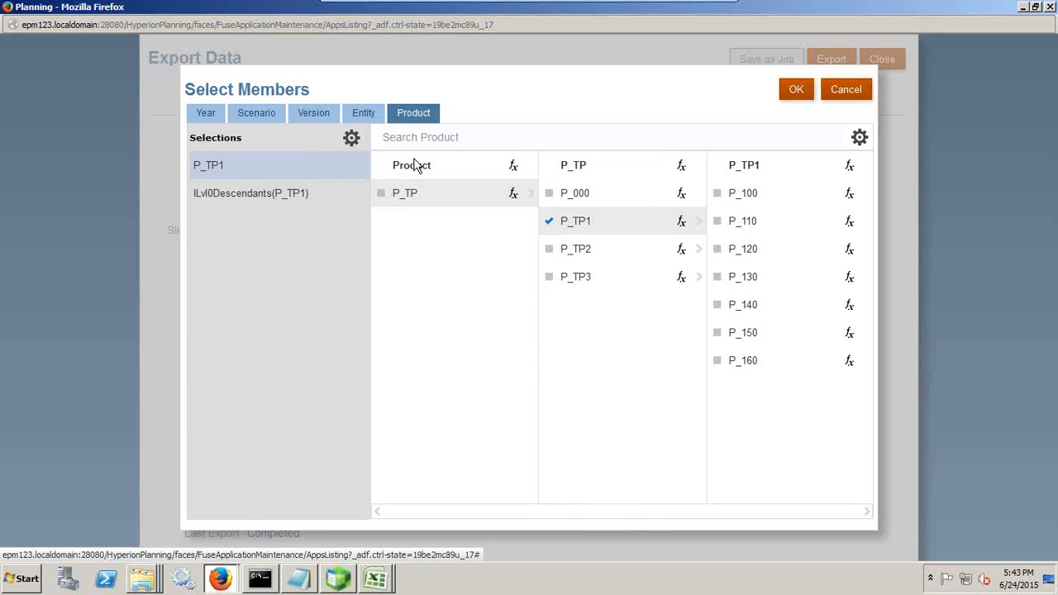
left_click(550, 221)
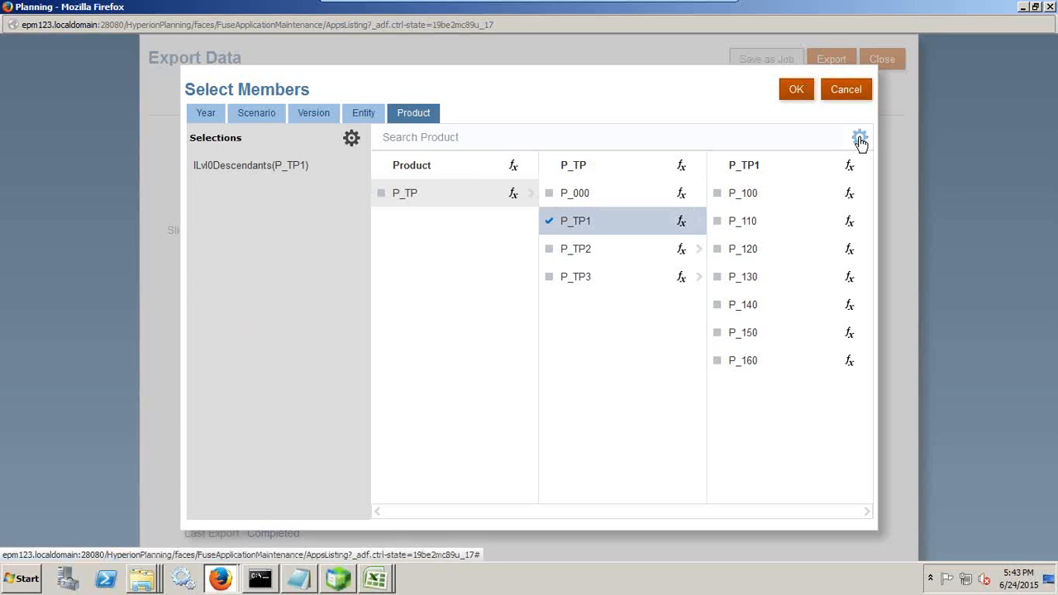
left_click(798, 95)
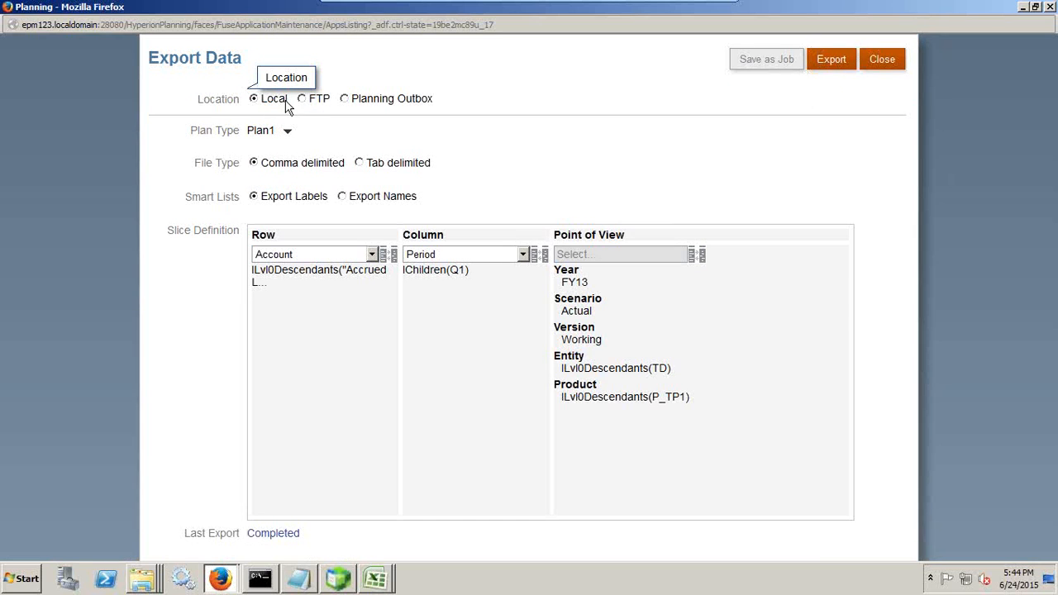
- Export the defined data slice locally and save the resulting admin_ExportedData_Account.zip file
left_click(832, 64)
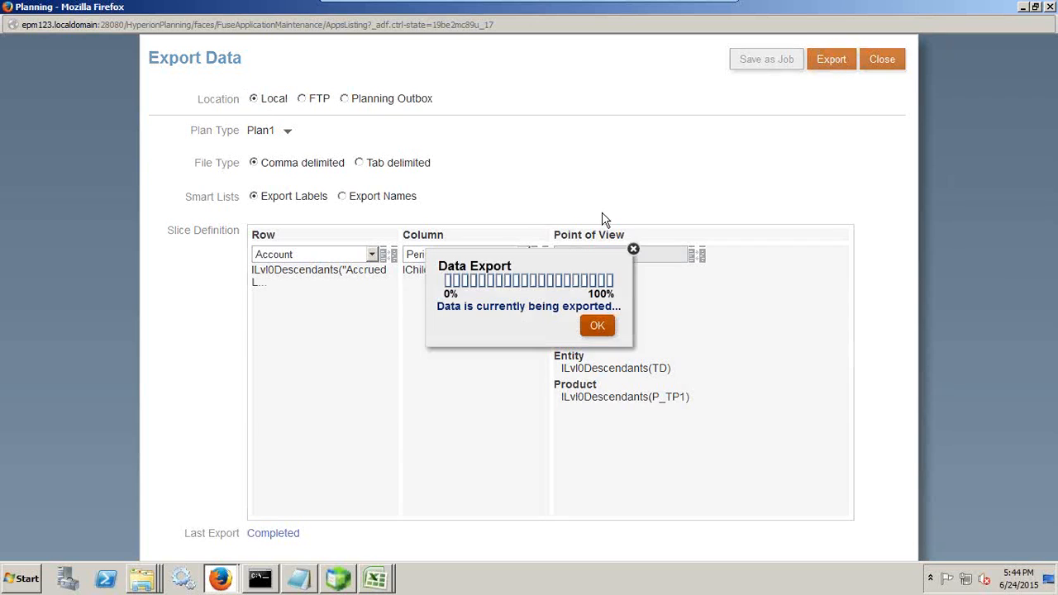
left_click(598, 326)
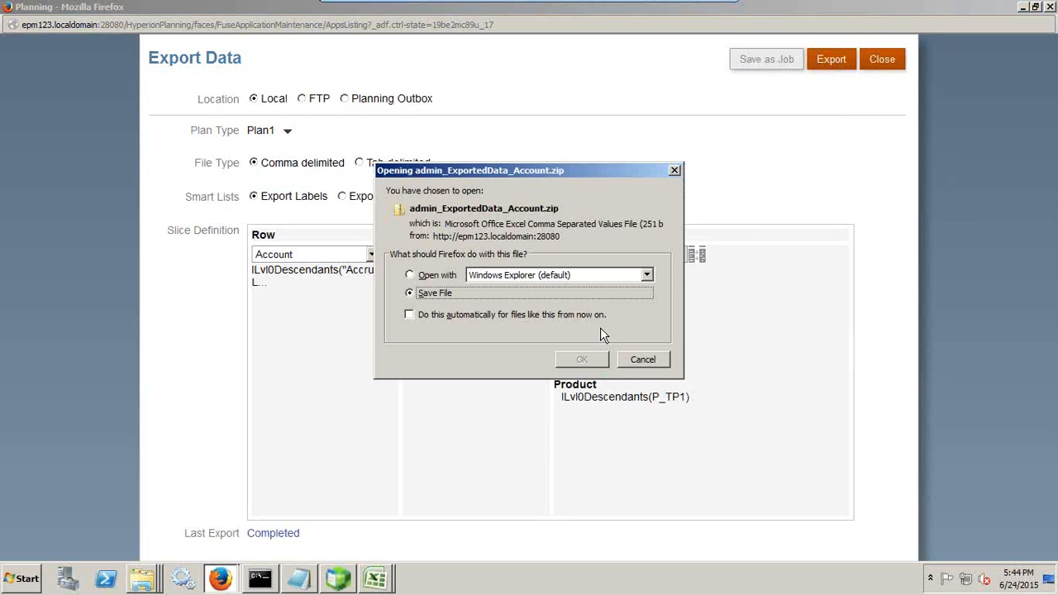
left_click(581, 360)
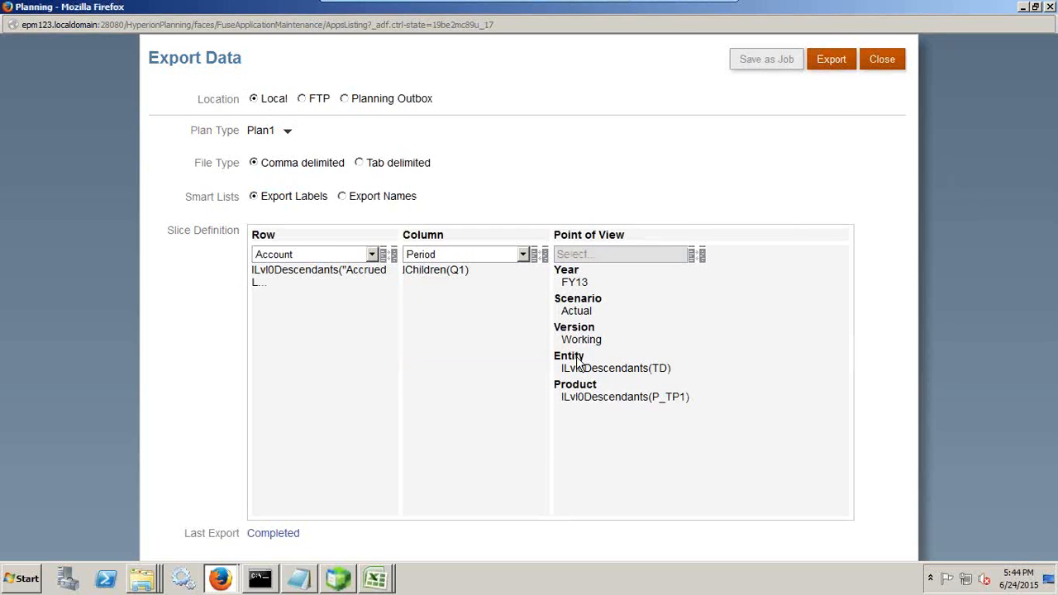
- Extract the newest export archive, admin_ExportedData_Account(4), in the Downloads folder and close the extracted folder's window
mouse_move(142, 579)
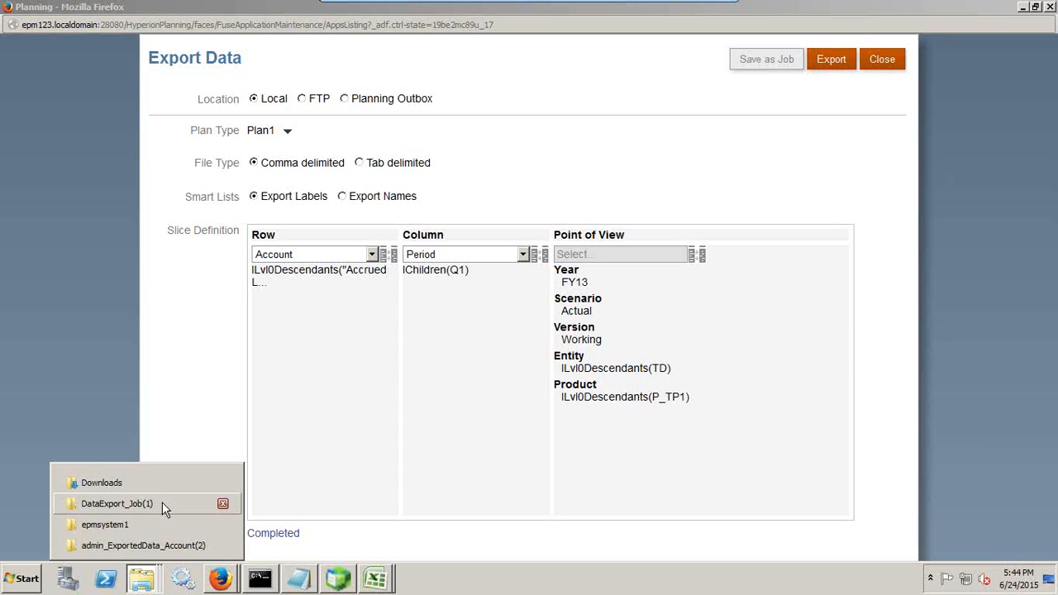
left_click(124, 482)
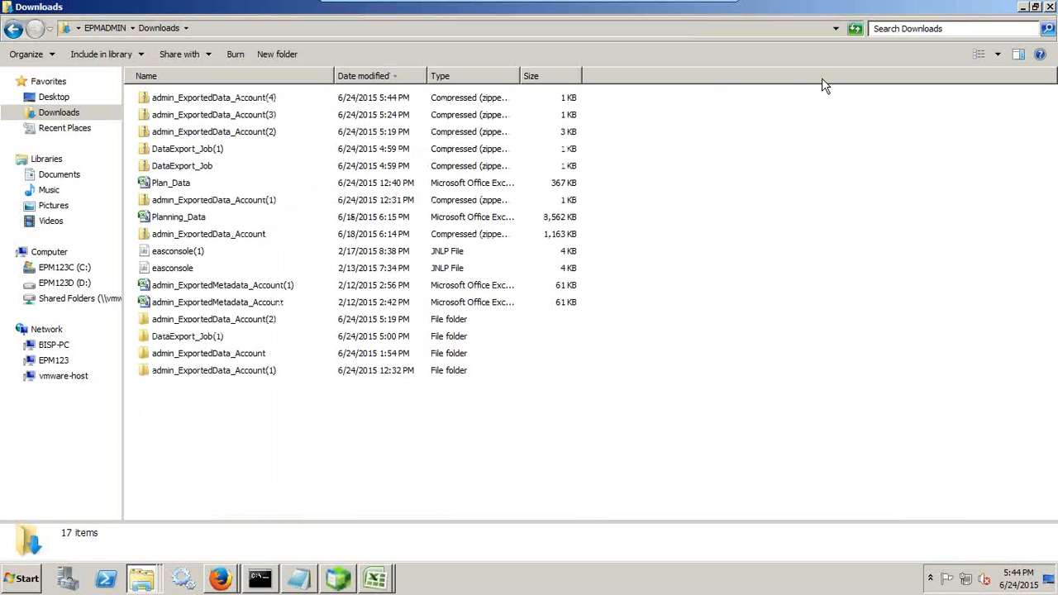
left_click(376, 76)
left_click(376, 77)
right_click(243, 100)
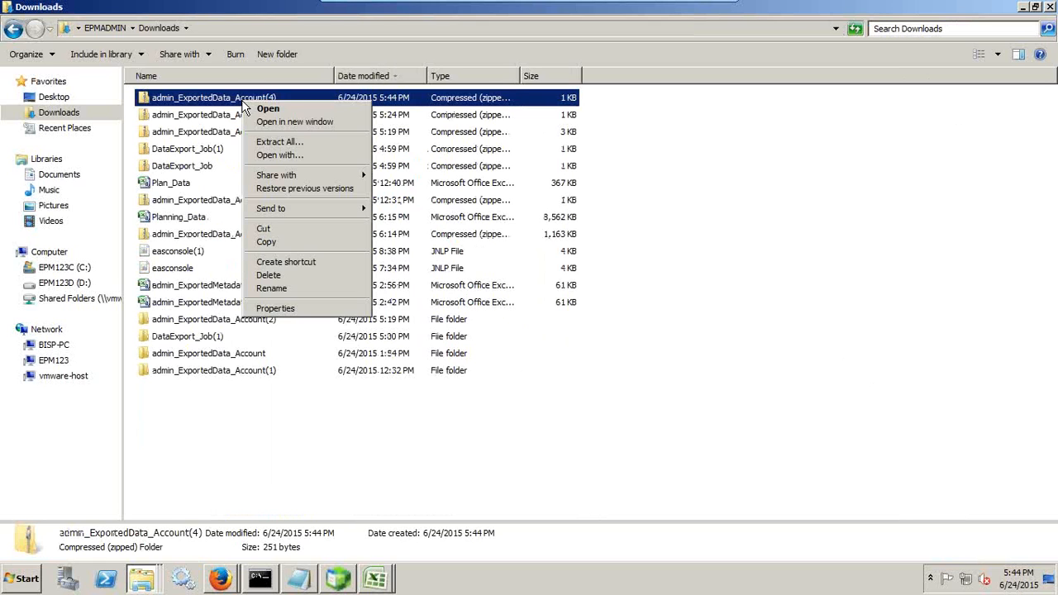
left_click(276, 144)
left_click(687, 433)
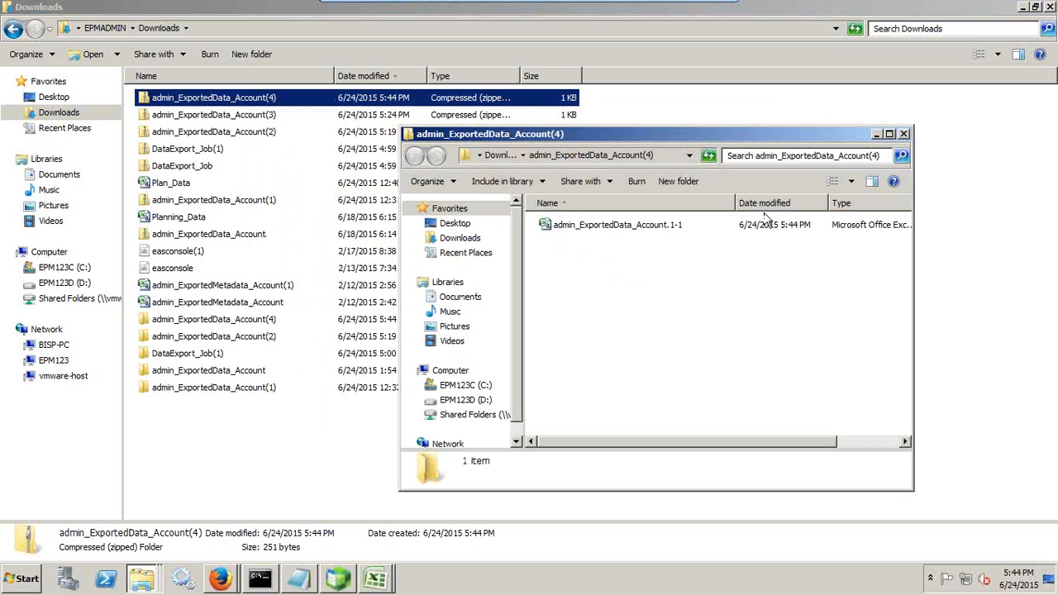
left_click(904, 133)
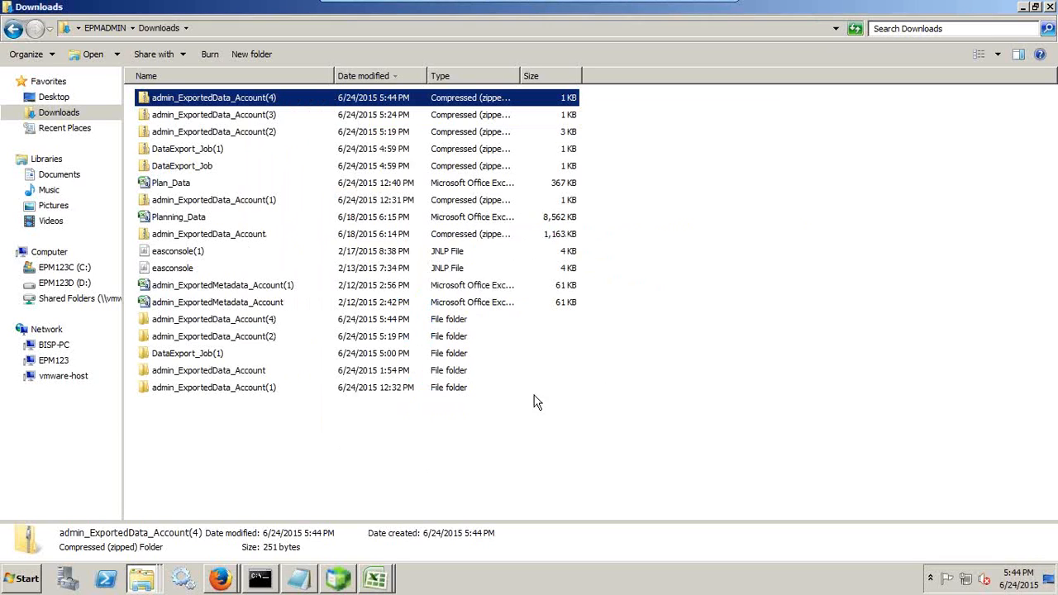
- Open the admin_ExportedData_Account(1) folder in Downloads and try to open its admin_ExportedData_Account.1-1 file
left_click(383, 572)
left_click(379, 510)
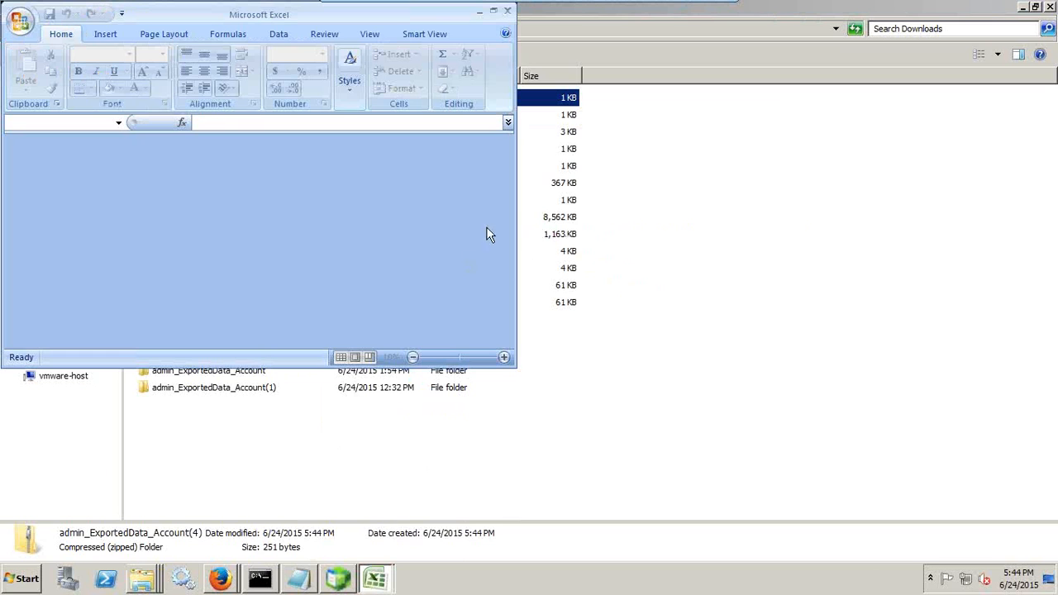
double_click(214, 389)
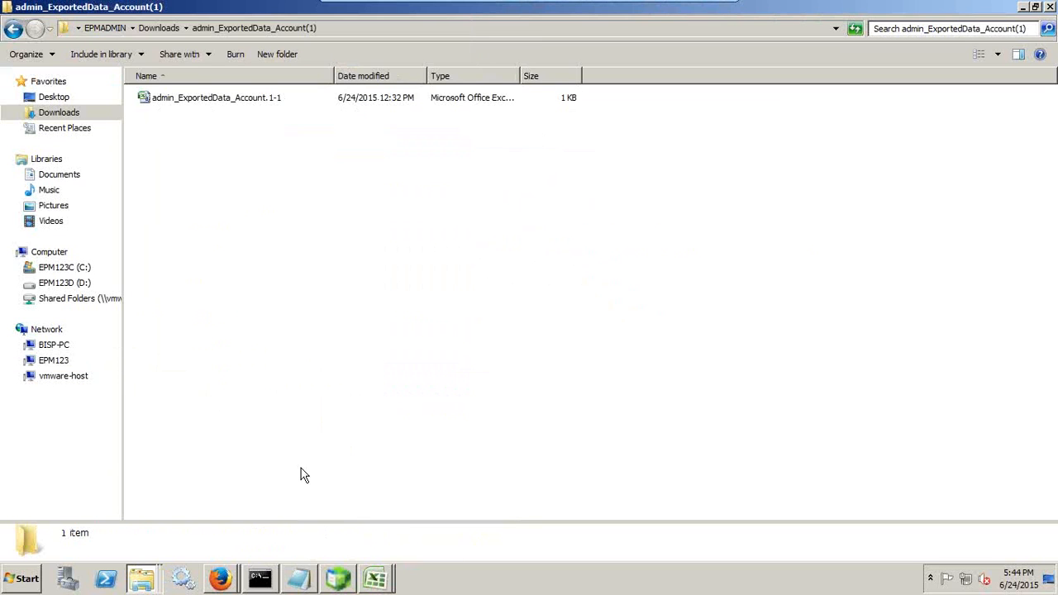
left_click(375, 581)
left_click(375, 546)
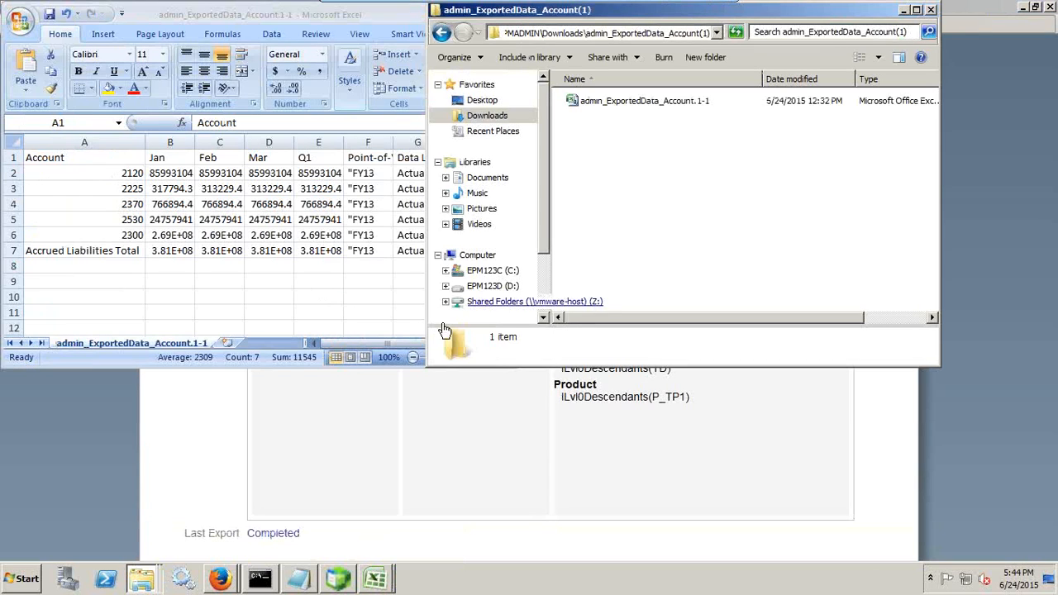
left_click(589, 106)
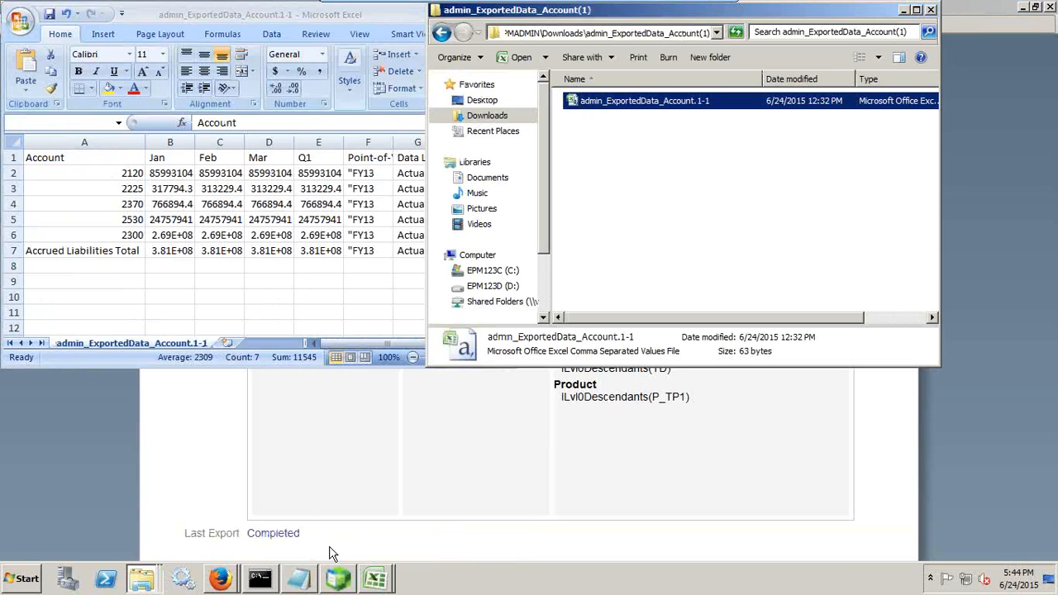
- Switch to Excel, dismiss the duplicate-name warning and close the already open admin_ExportedData_Account.1-1 workbook
left_click(365, 573)
left_click(381, 546)
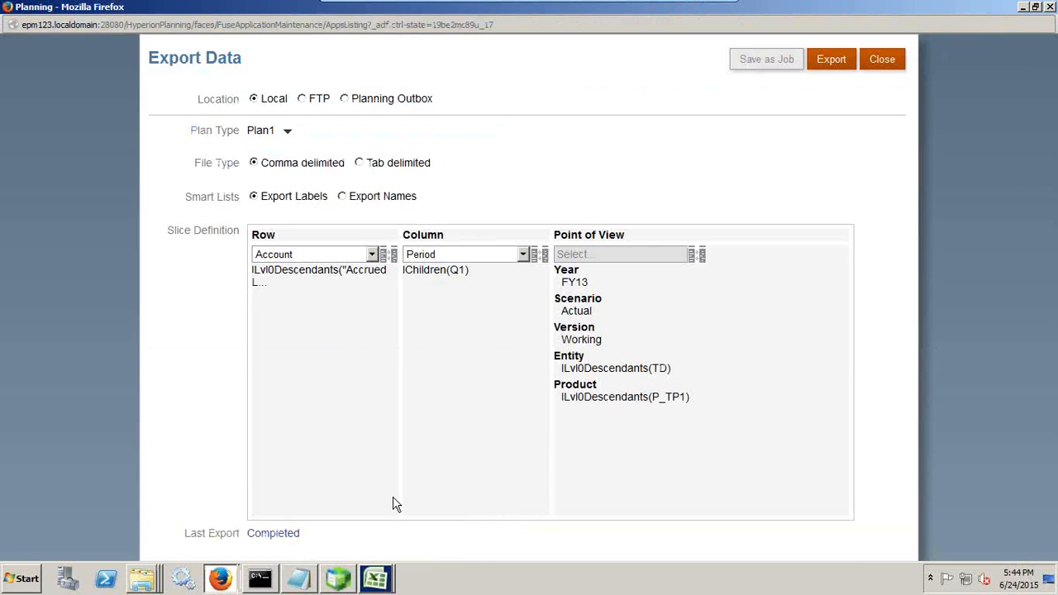
left_click(391, 579)
left_click(381, 544)
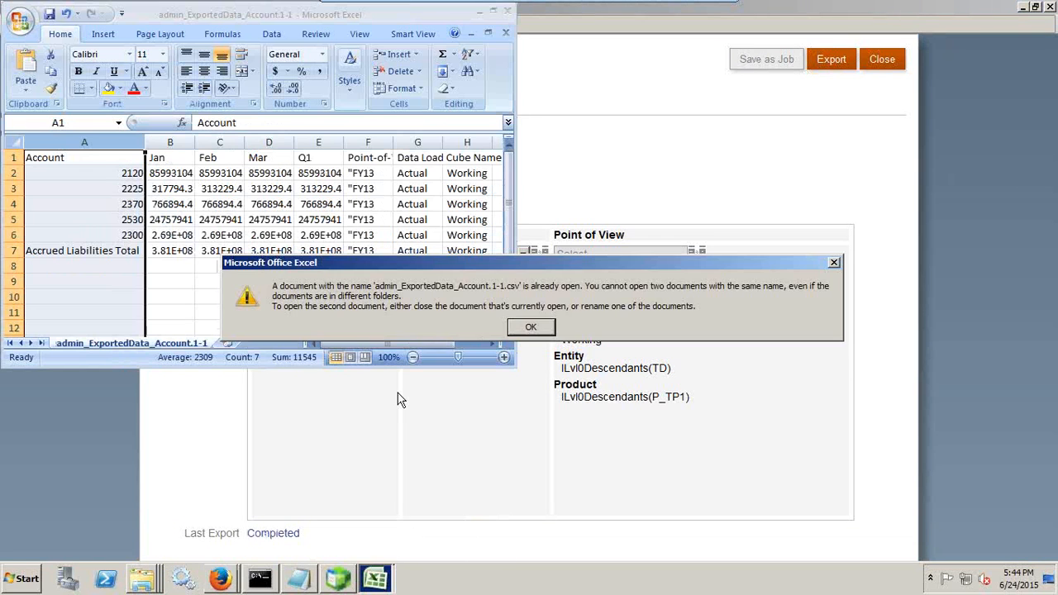
left_click(517, 323)
key("alt+f")
key("c")
left_click(530, 322)
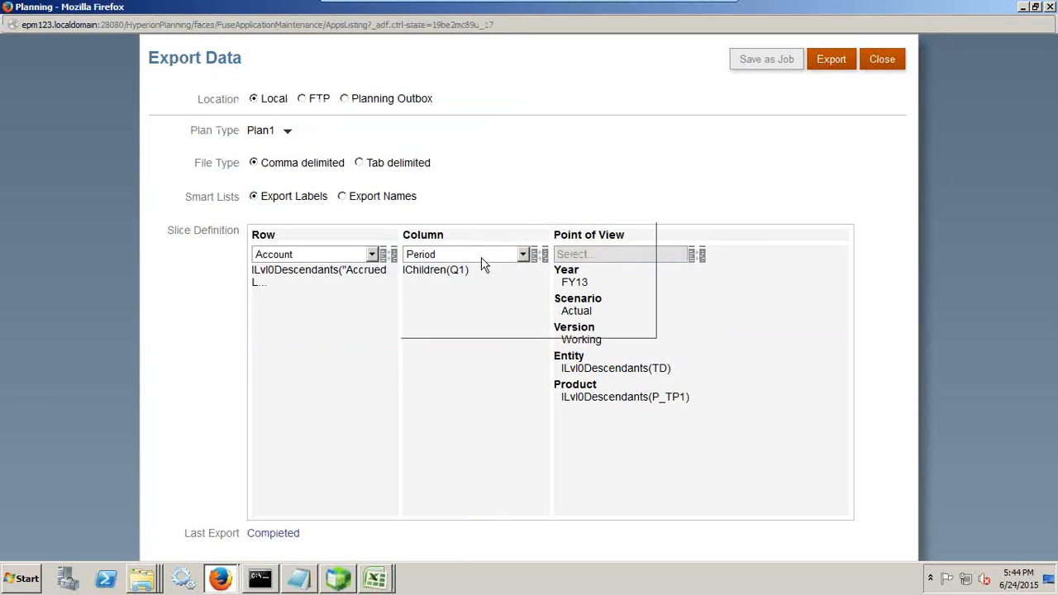
- View admin_ExportedData_Account.1-1 from the admin_ExportedData_Account(1) folder in Excel, and return to the Export Data page
key("alt+Tab")
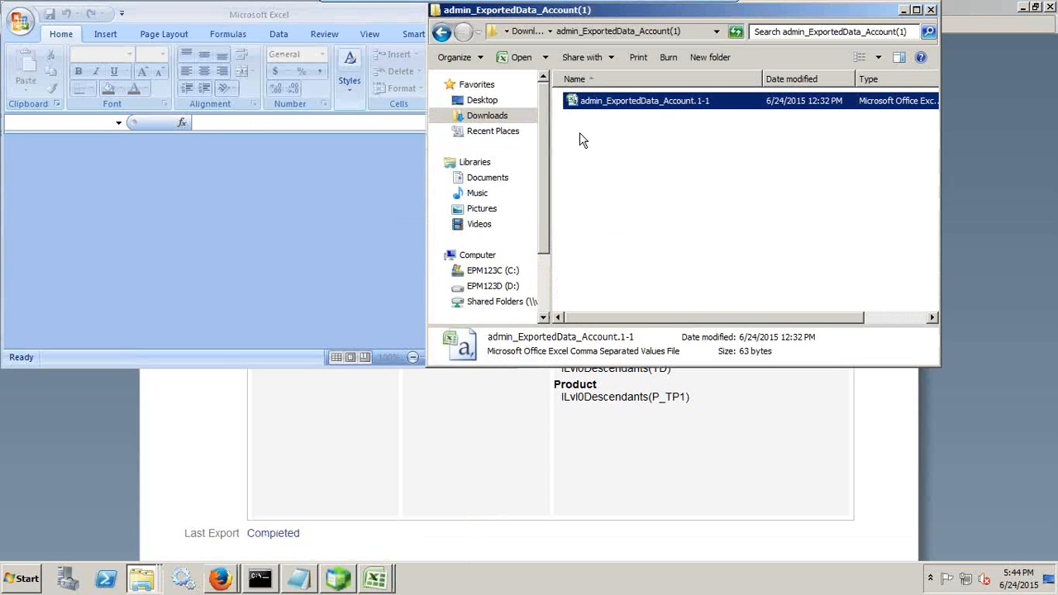
double_click(589, 101)
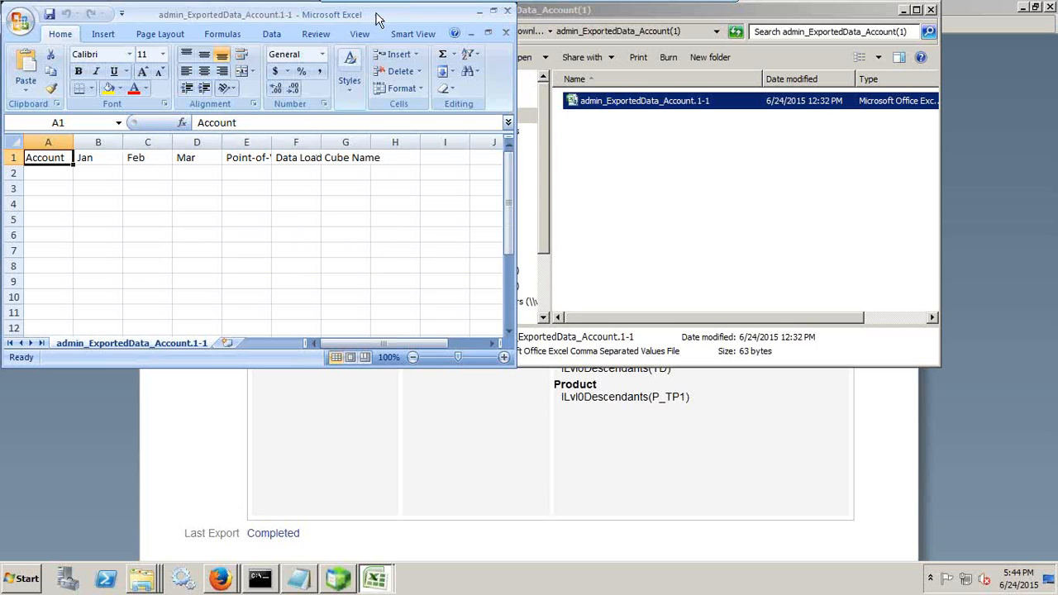
left_click_drag(376, 19, 379, 19)
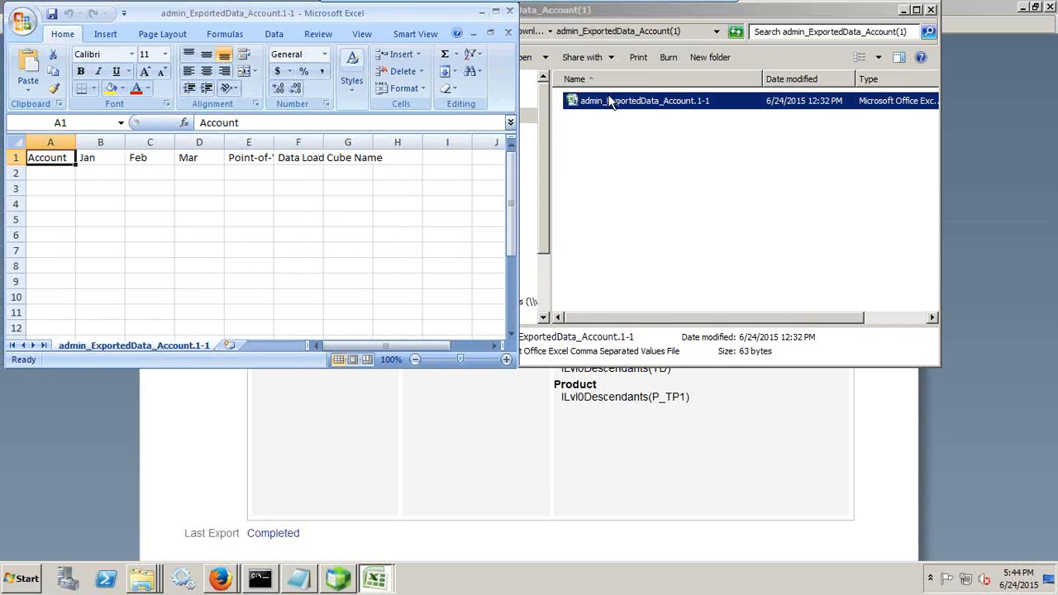
left_click(953, 122)
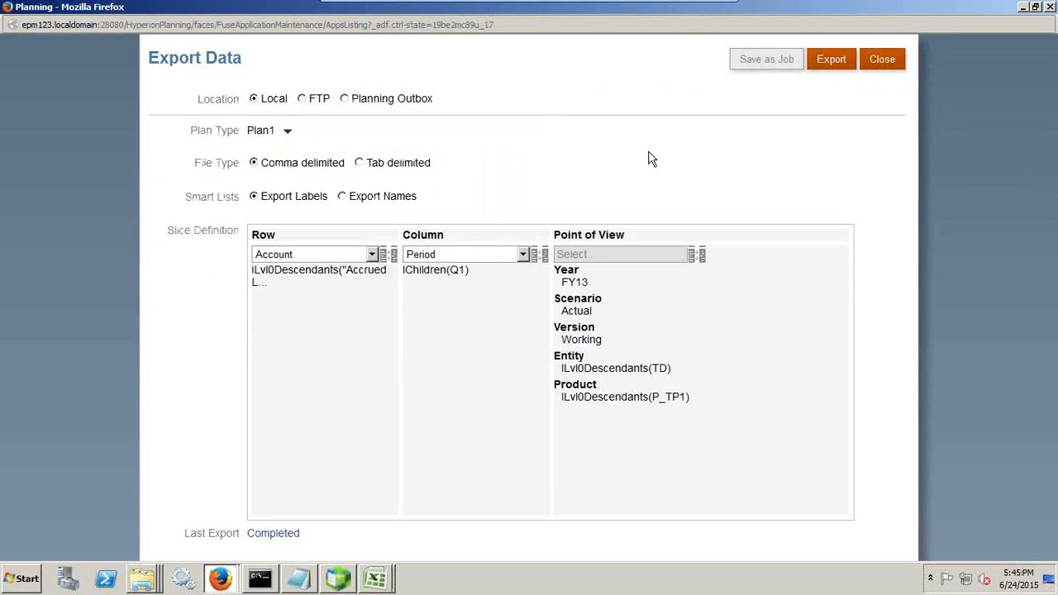
- Set the export location to Planning Outbox and add FY12 to the Point of View's Year members
left_click(345, 99)
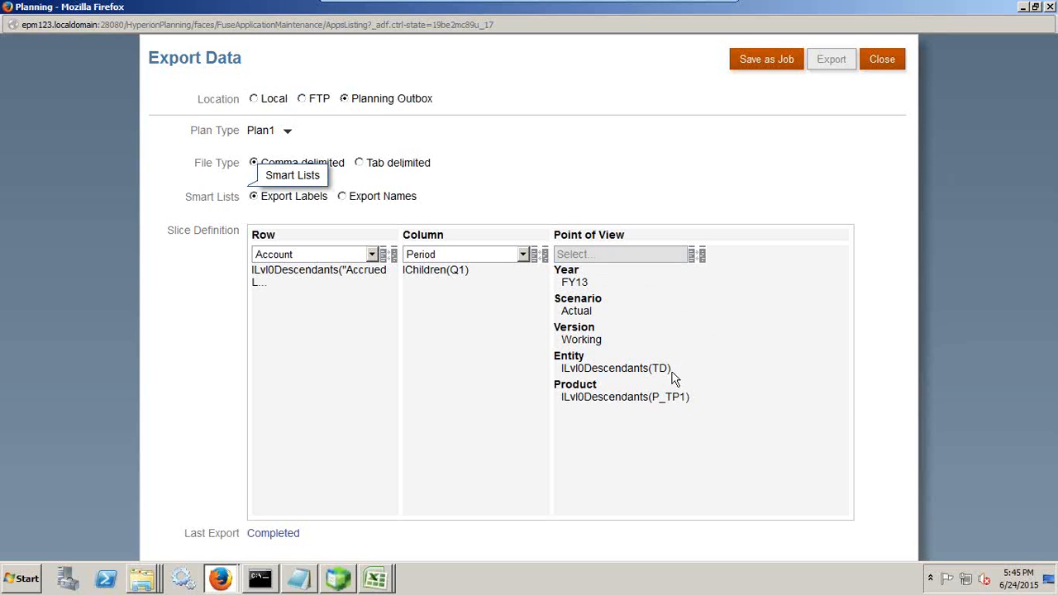
left_click(697, 256)
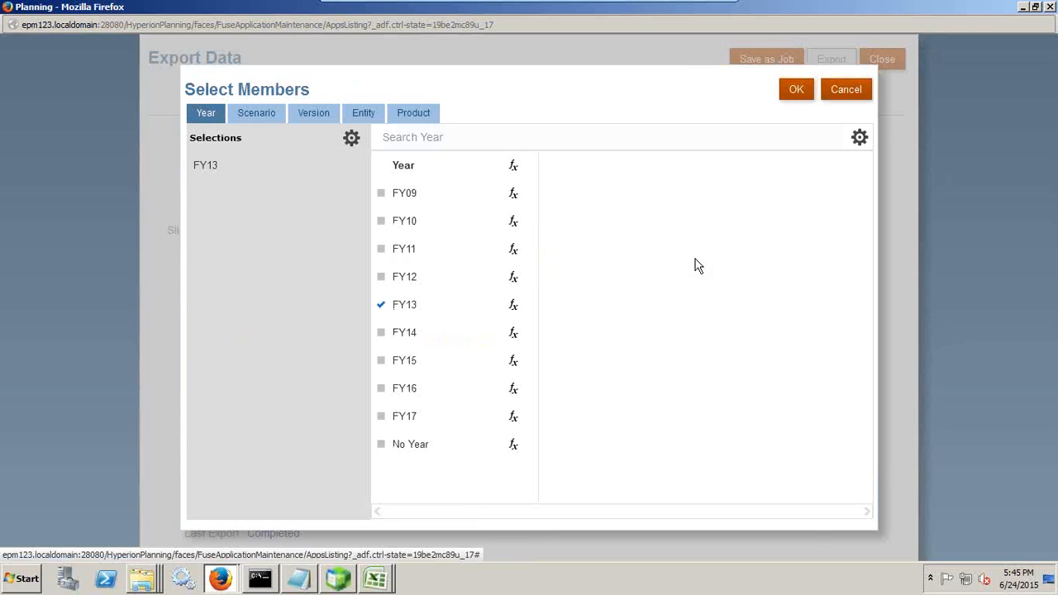
left_click(382, 279)
- Review the Scenario, Version and Entity members in the Point of View selection, including the members under Total Entity
left_click(265, 113)
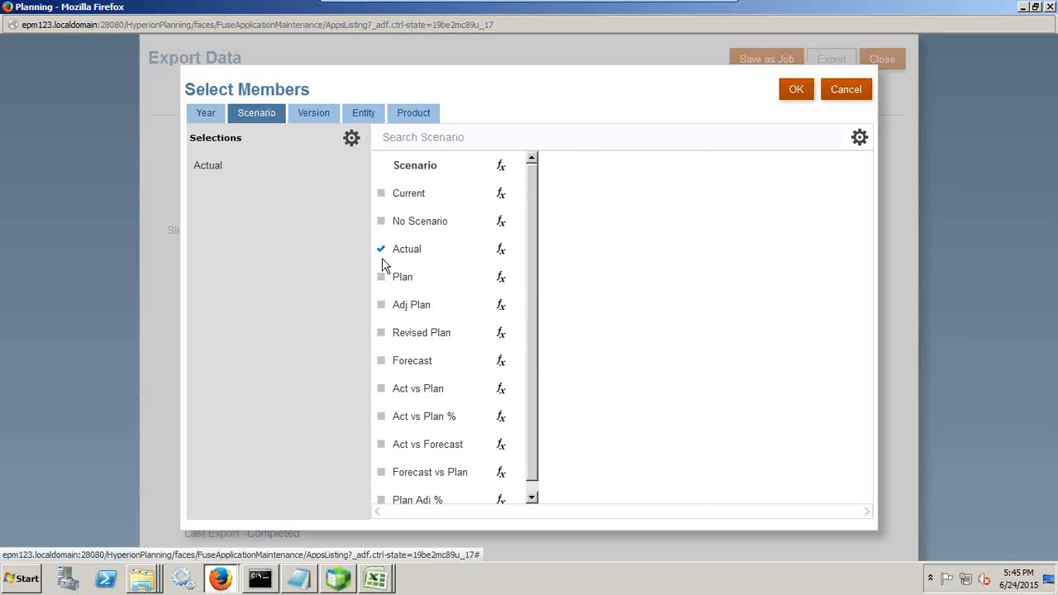
left_click(324, 116)
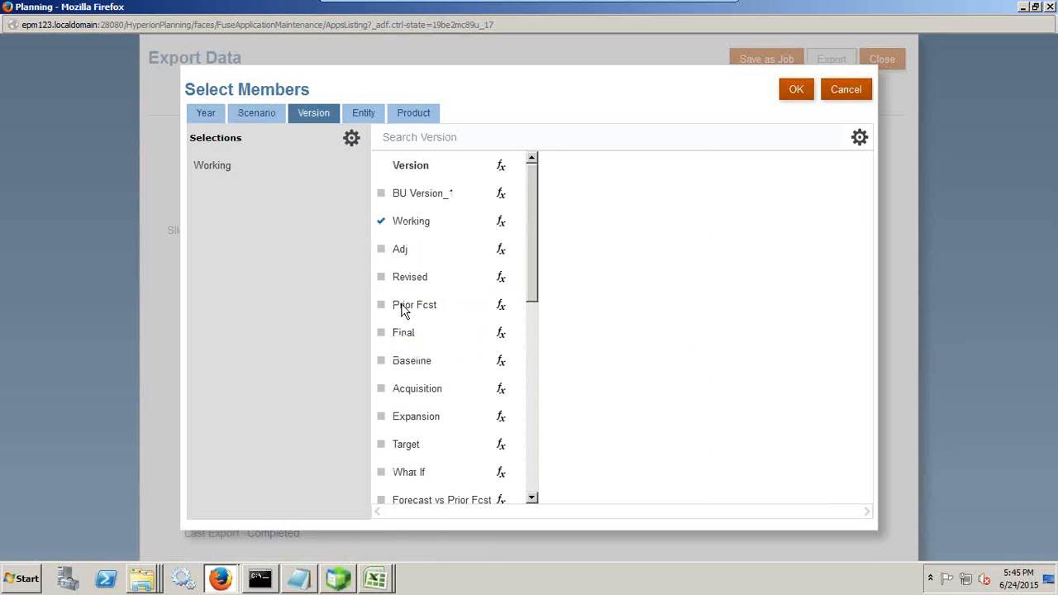
left_click(364, 112)
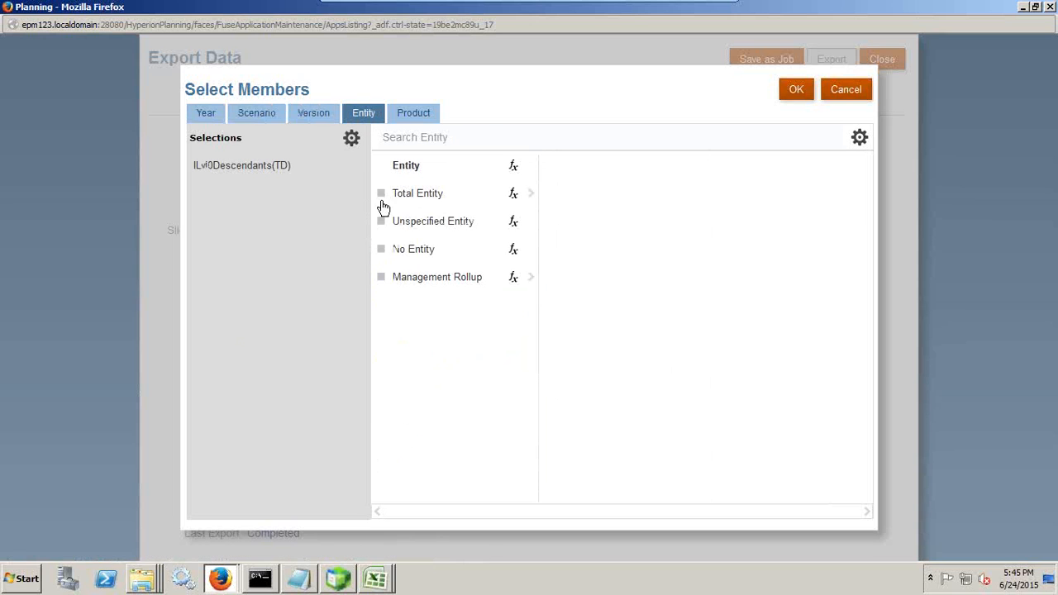
left_click(393, 195)
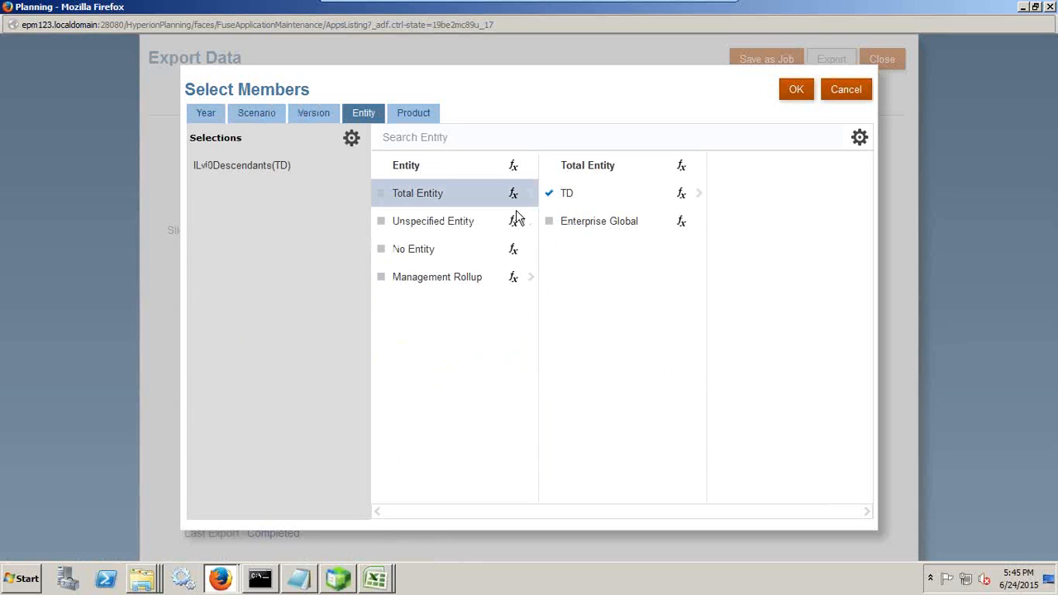
left_click(408, 116)
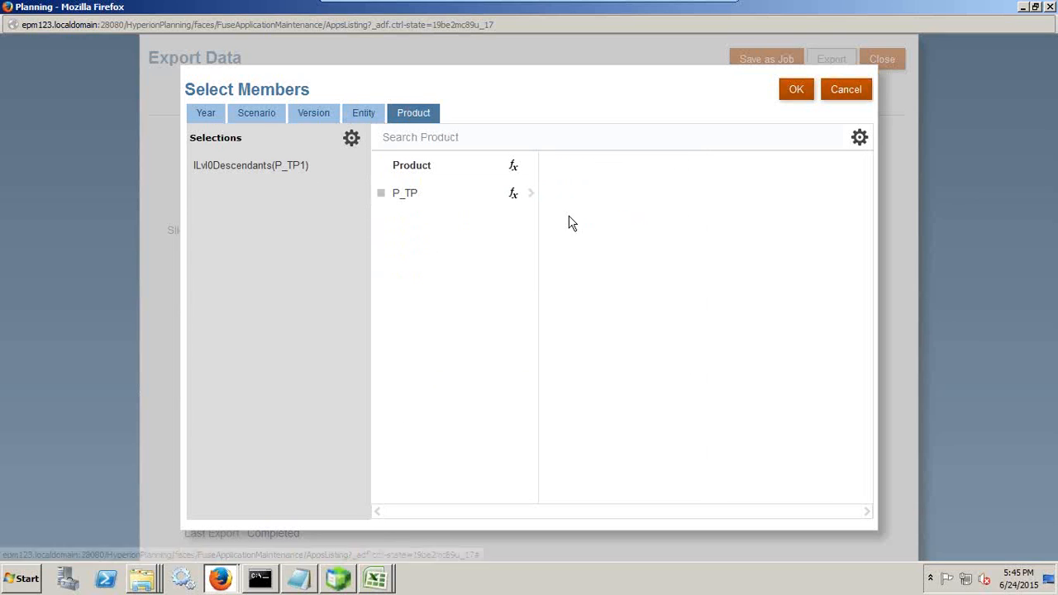
left_click(383, 197)
left_click(514, 195)
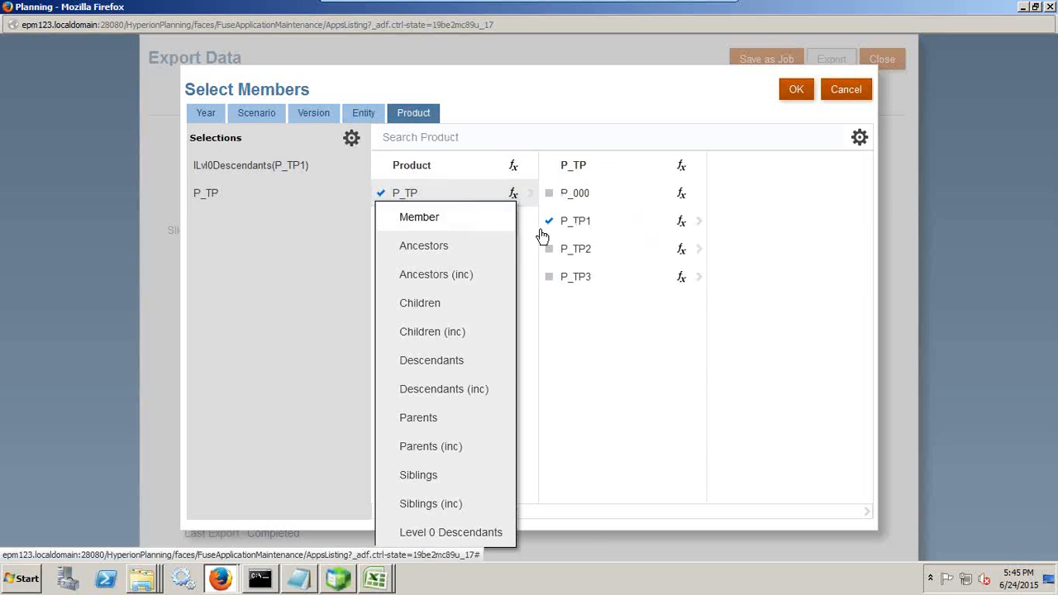
left_click(454, 536)
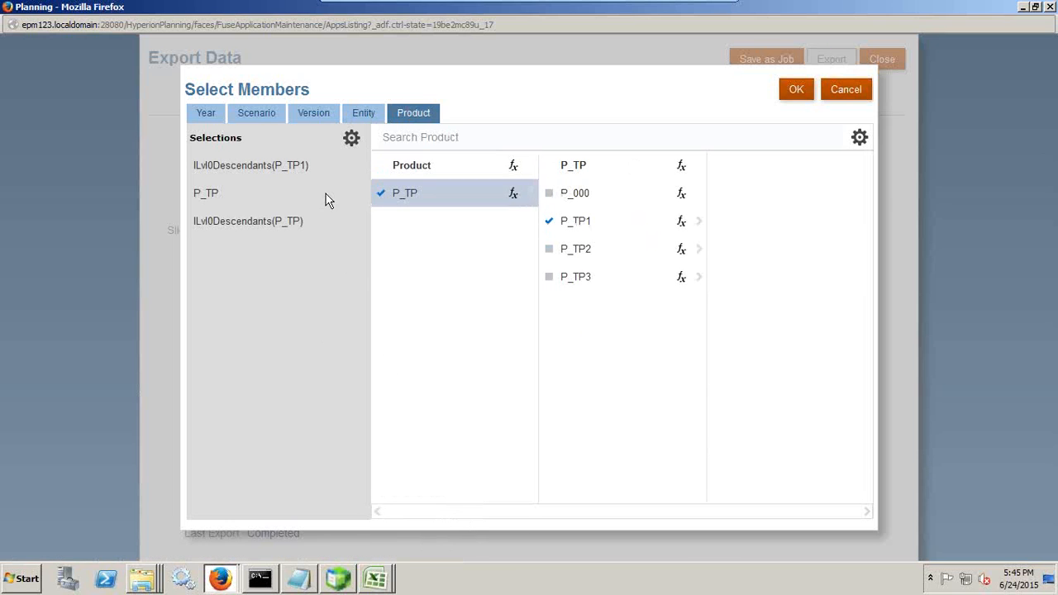
left_click(277, 199)
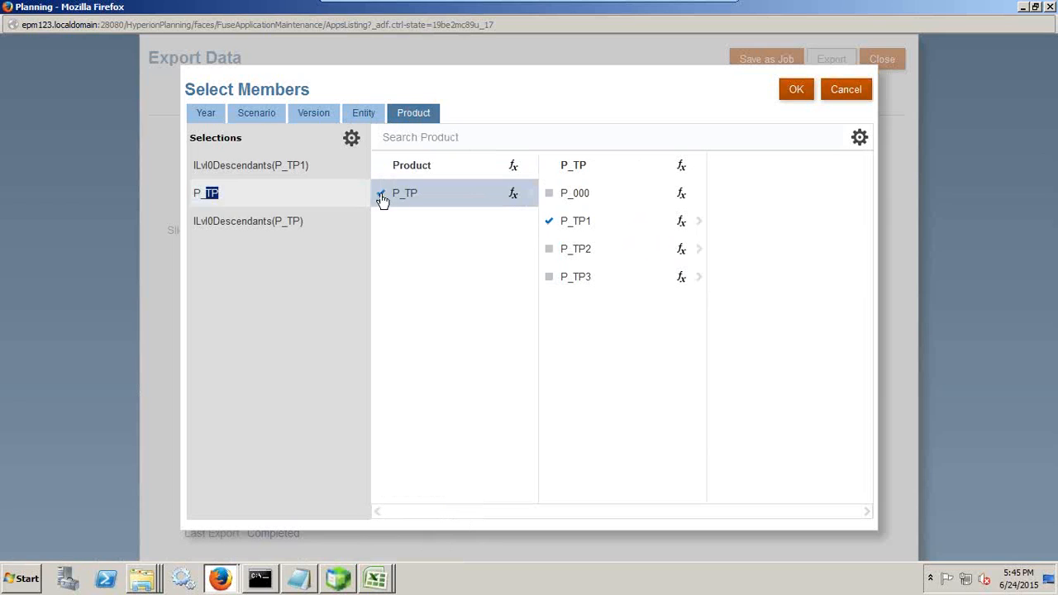
left_click(382, 195)
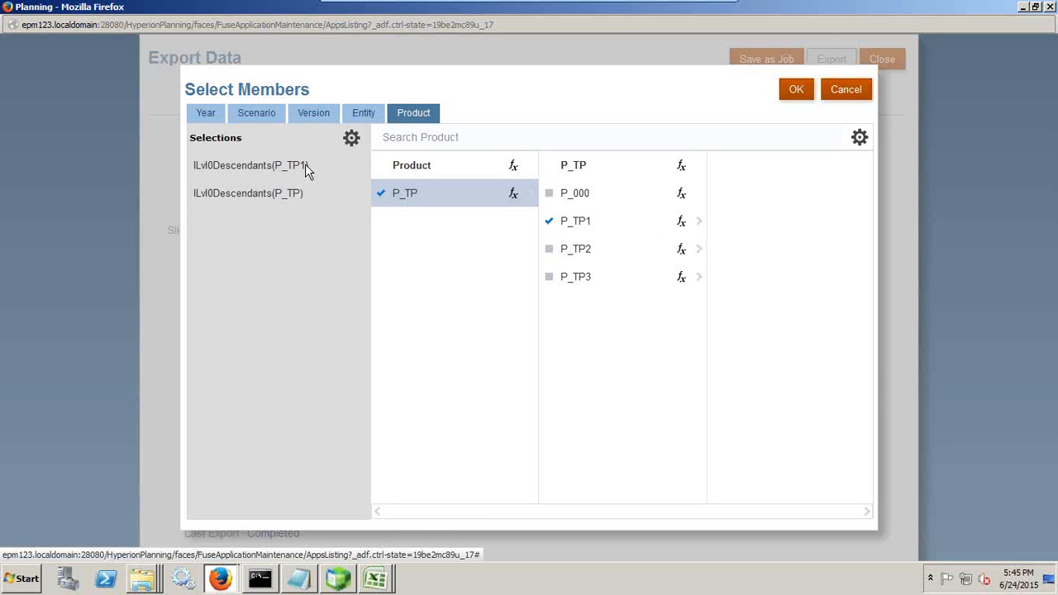
left_click(305, 165)
left_click(382, 193)
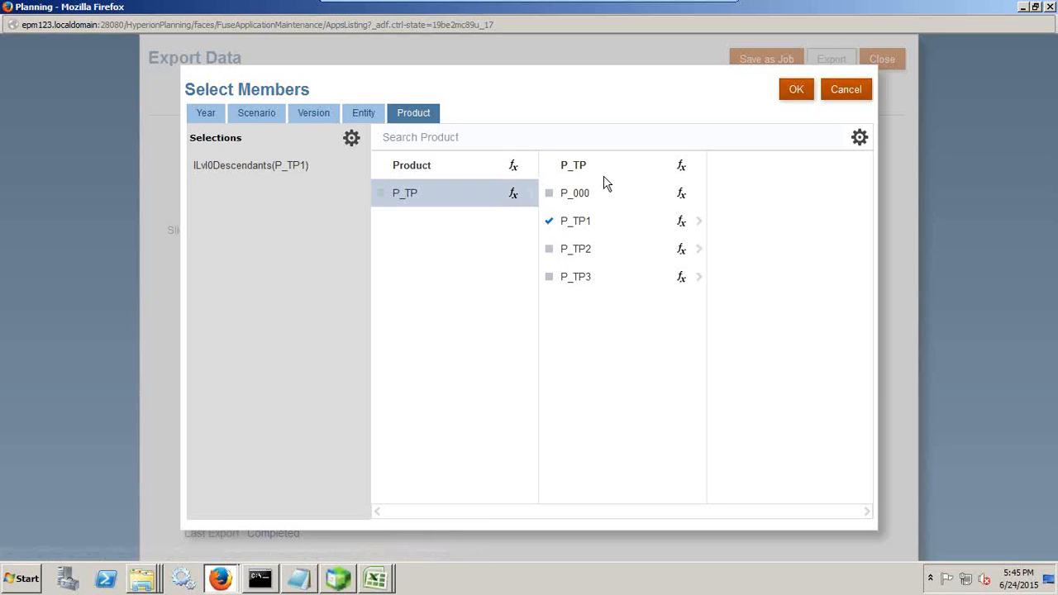
- Accept the Point of View members and save the export definition as a job named Data_Export_24_Jun_201502
left_click(794, 89)
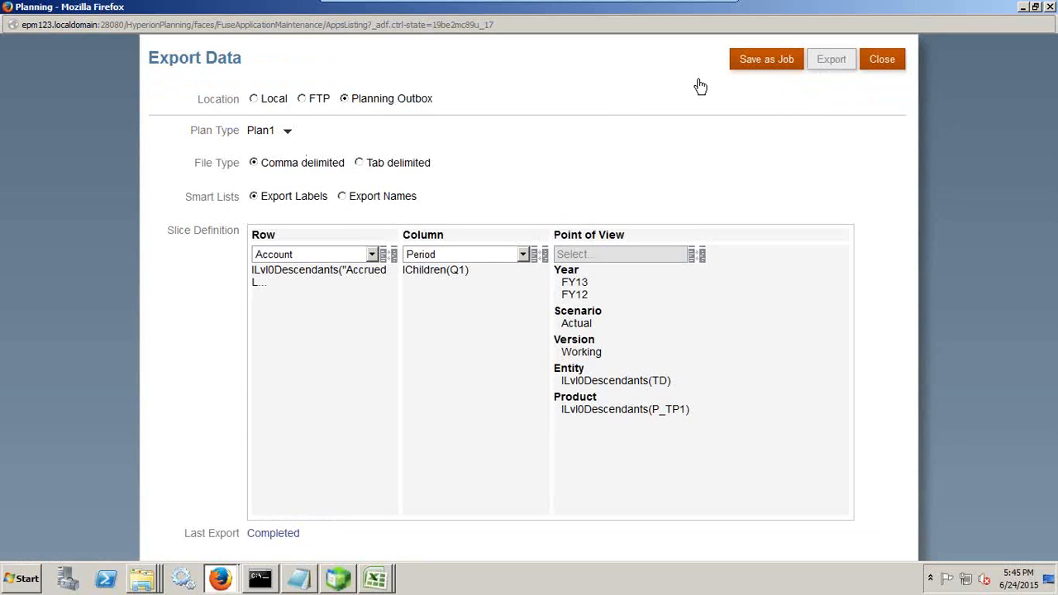
left_click(763, 61)
type("D")
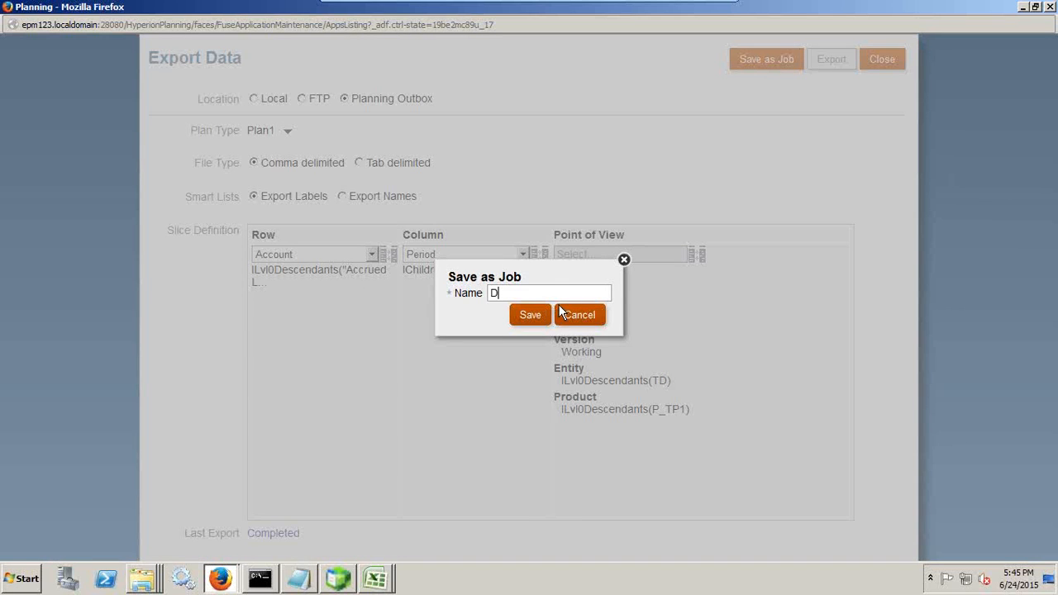
type("ata_E")
type("xport_24_Jun_201")
type("5C2")
left_click(530, 315)
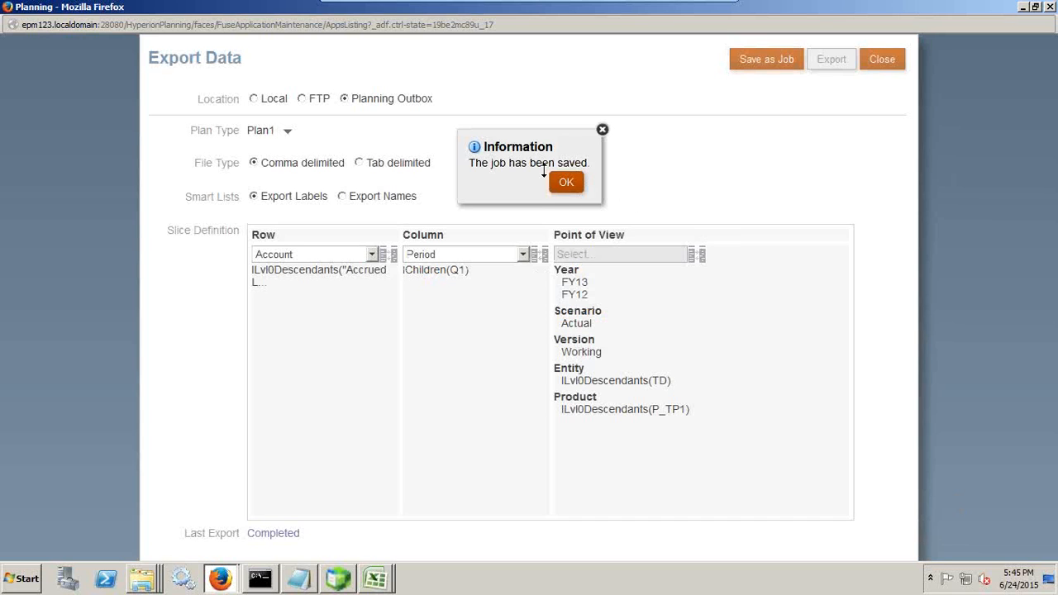
left_click(567, 183)
- Close the Export Data pages, open the console's Jobs page and refresh its job list
left_click(888, 62)
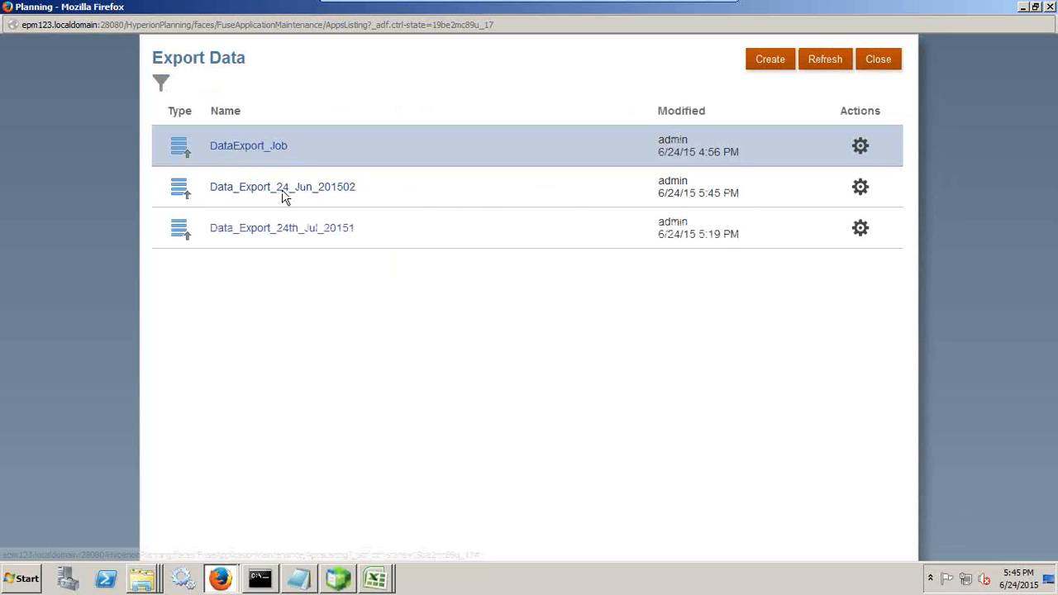
left_click(831, 61)
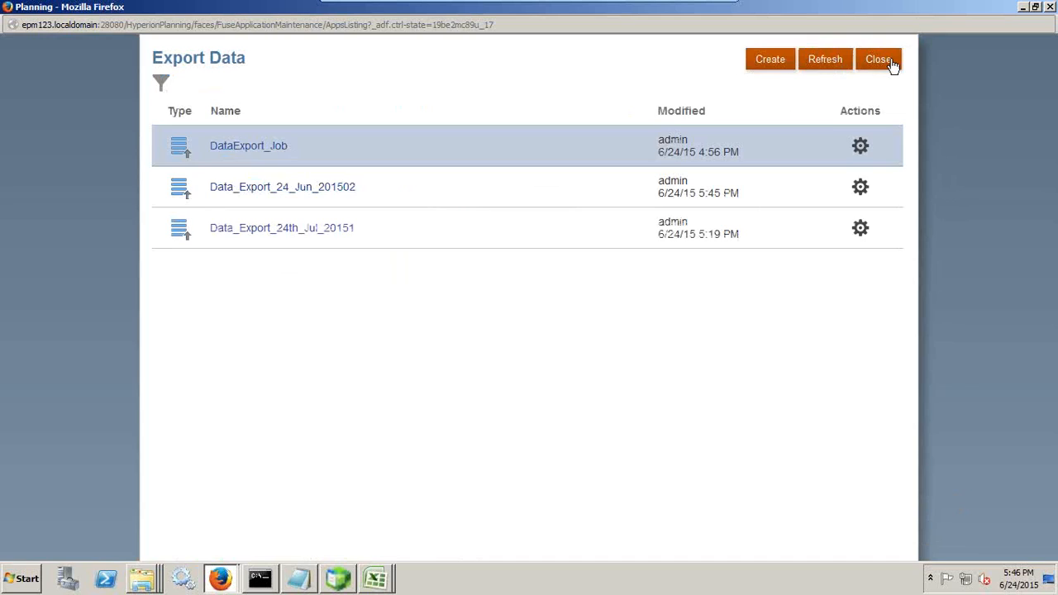
left_click(886, 60)
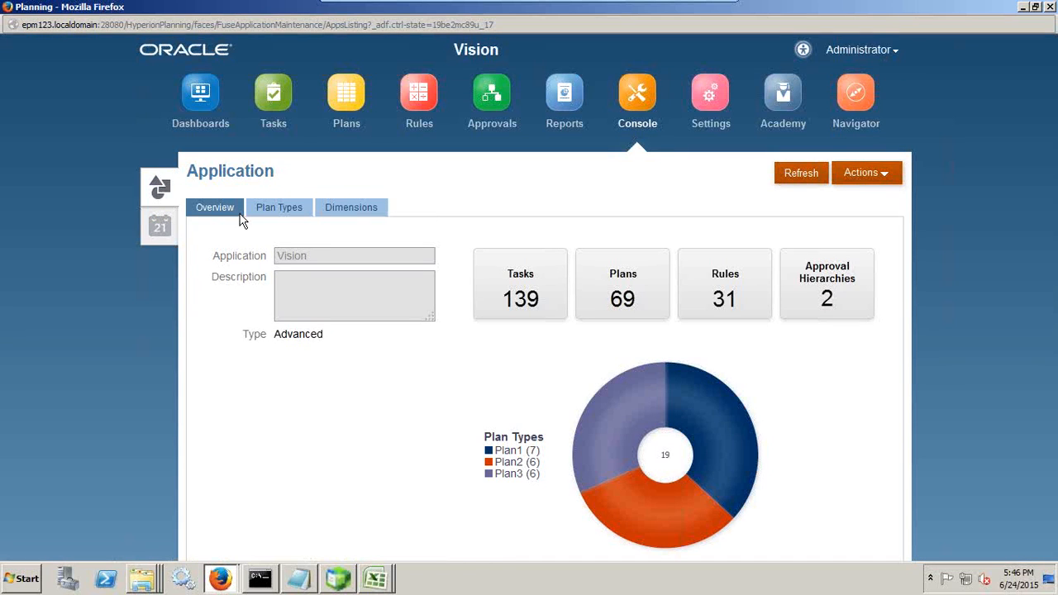
left_click(160, 226)
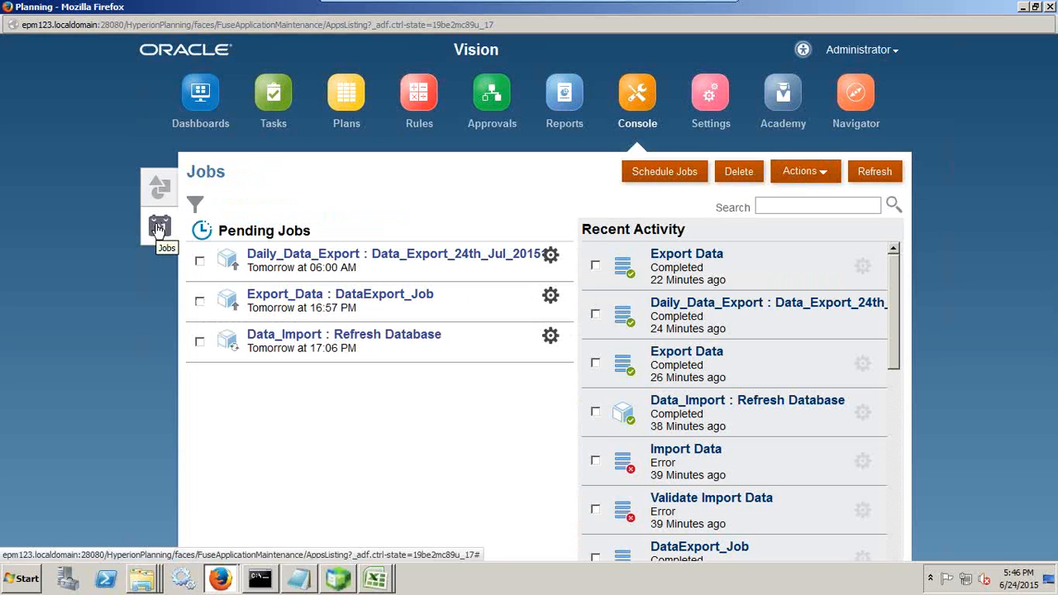
left_click(881, 175)
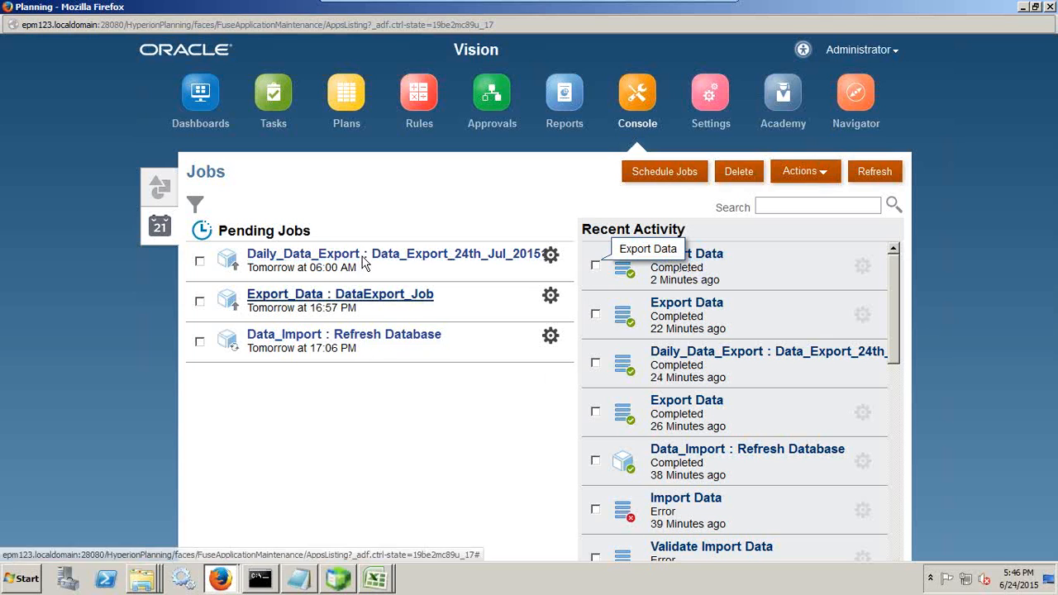
- Begin a new scheduled job of type Export Data with a scheduled start and a Daily recurrence pattern
left_click(658, 174)
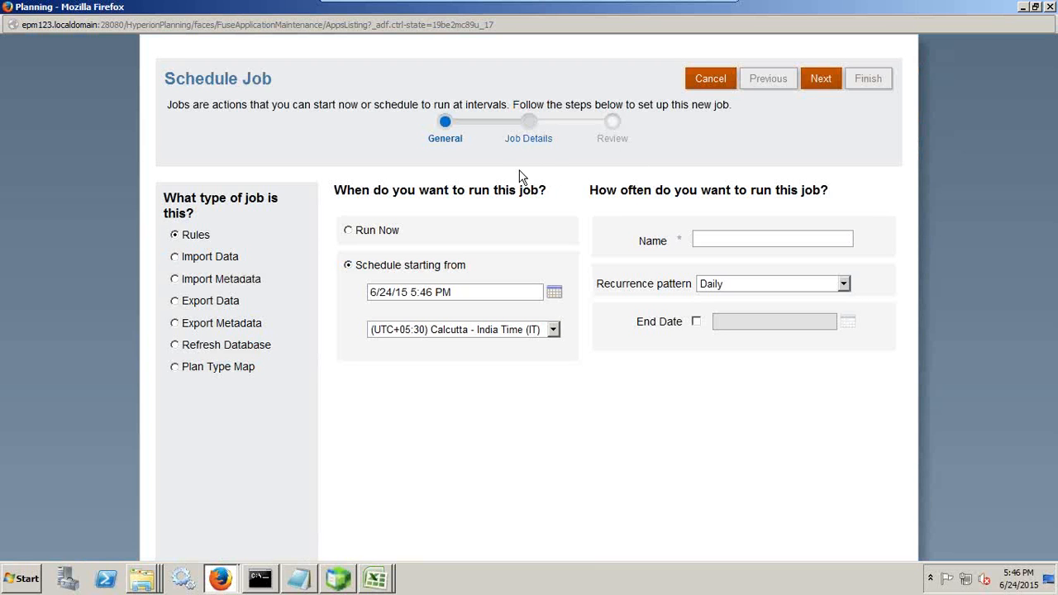
double_click(176, 300)
left_click(175, 302)
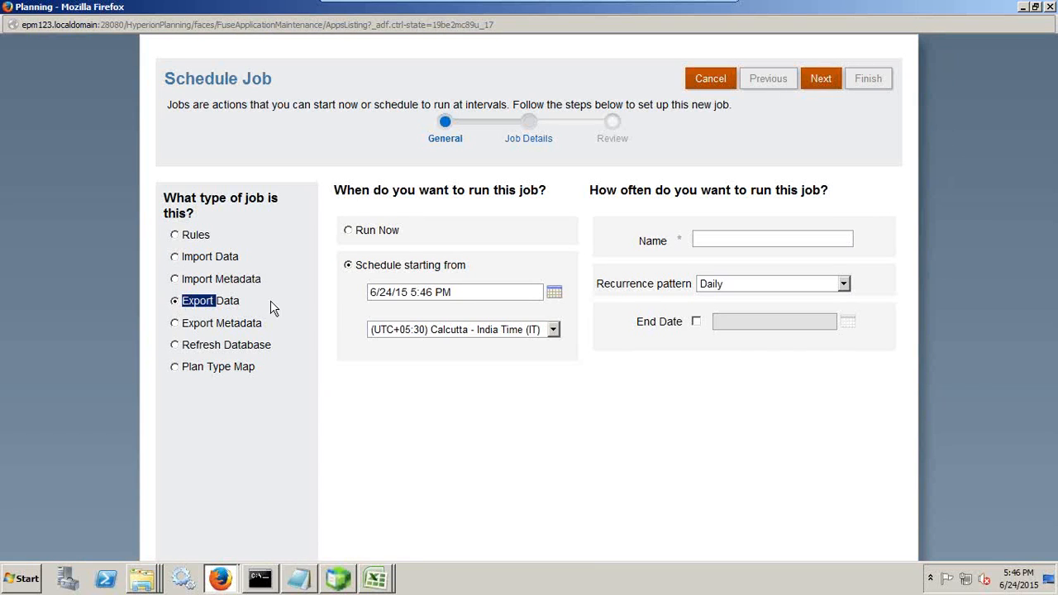
left_click(348, 232)
left_click(348, 266)
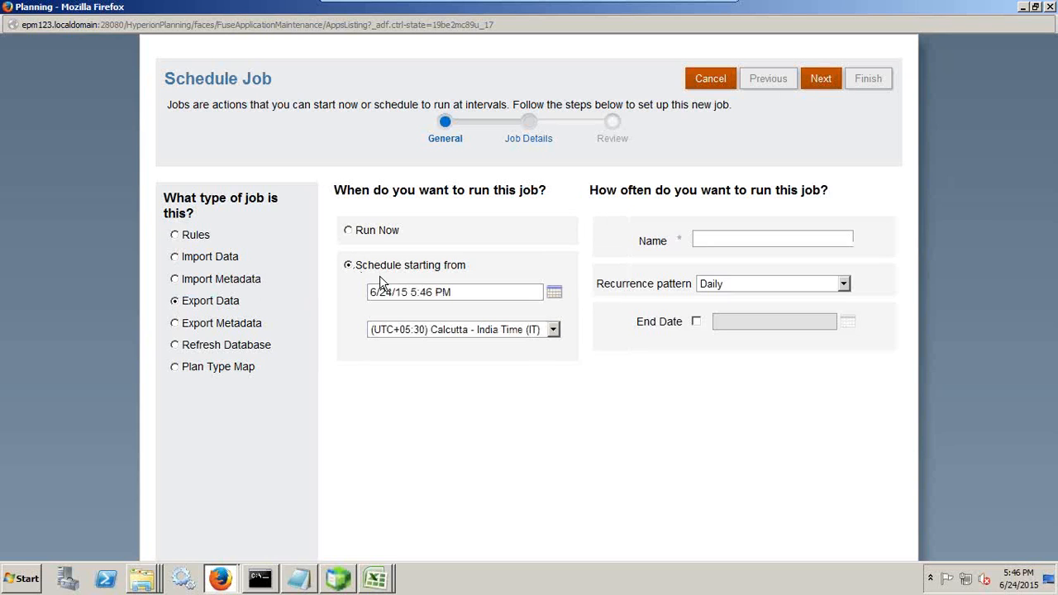
left_click(734, 284)
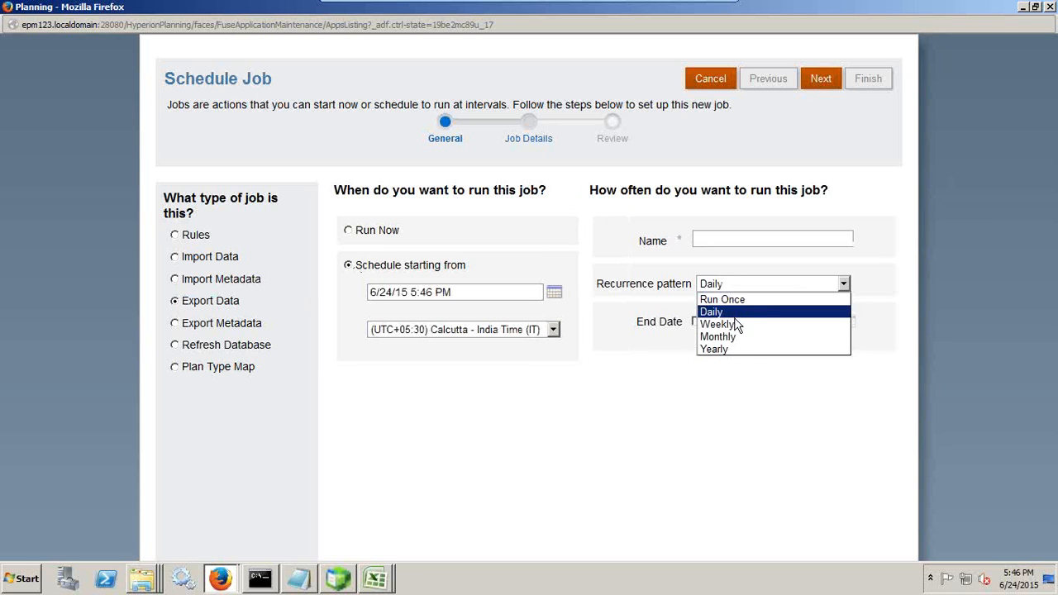
left_click(716, 312)
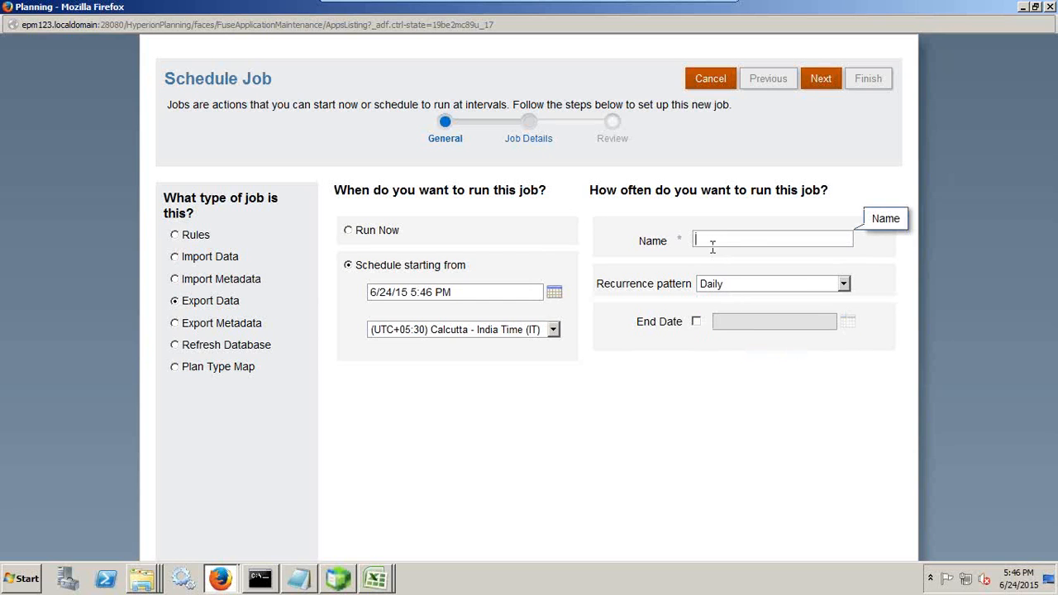
- Try to name the scheduled job Daily_Data_Export and continue to its job details
type("Di")
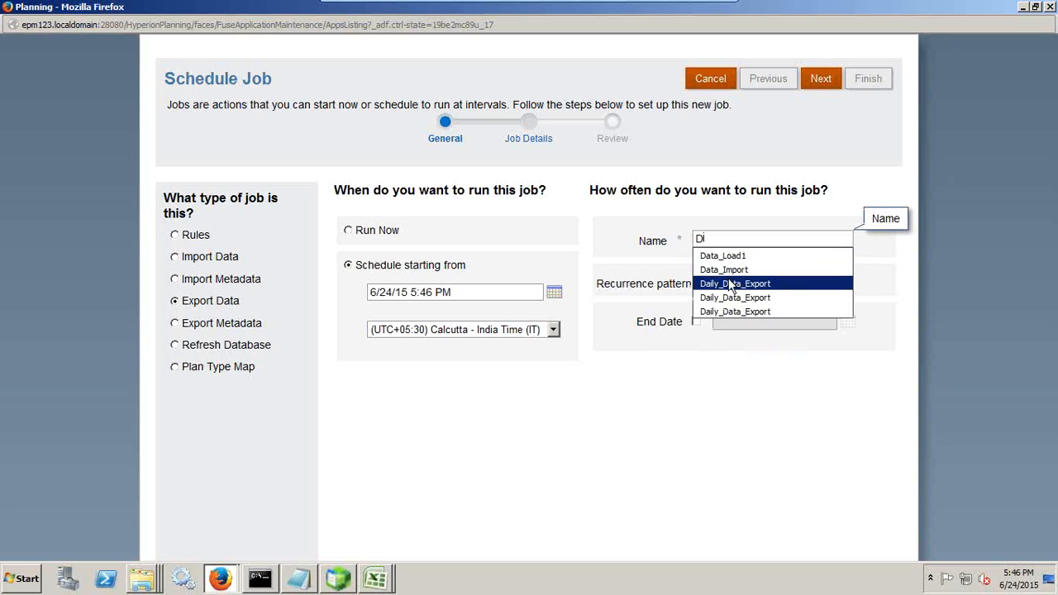
left_click(731, 286)
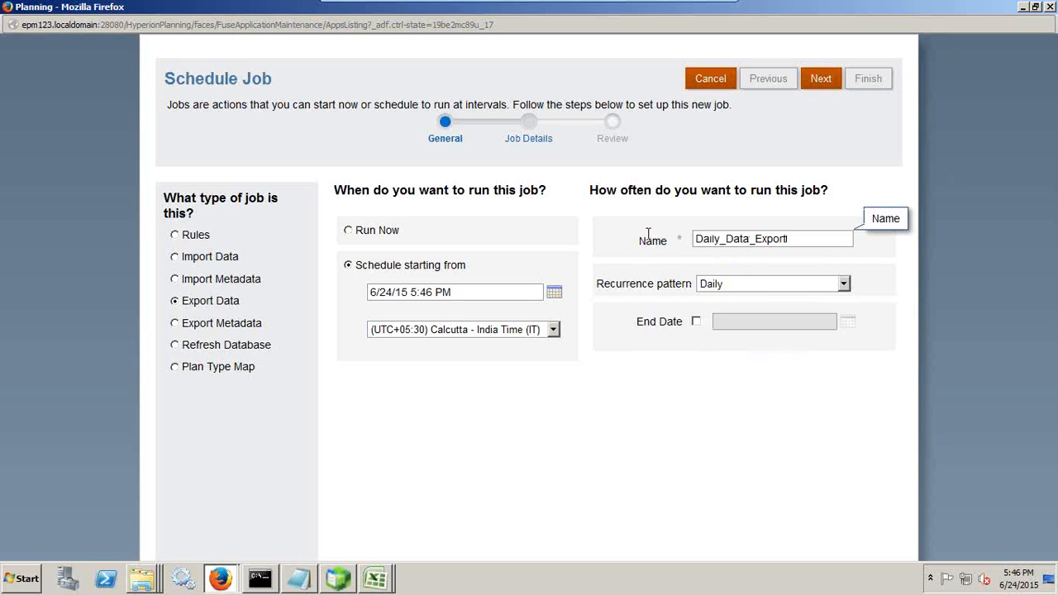
left_click_drag(791, 239, 590, 234)
left_click(588, 235)
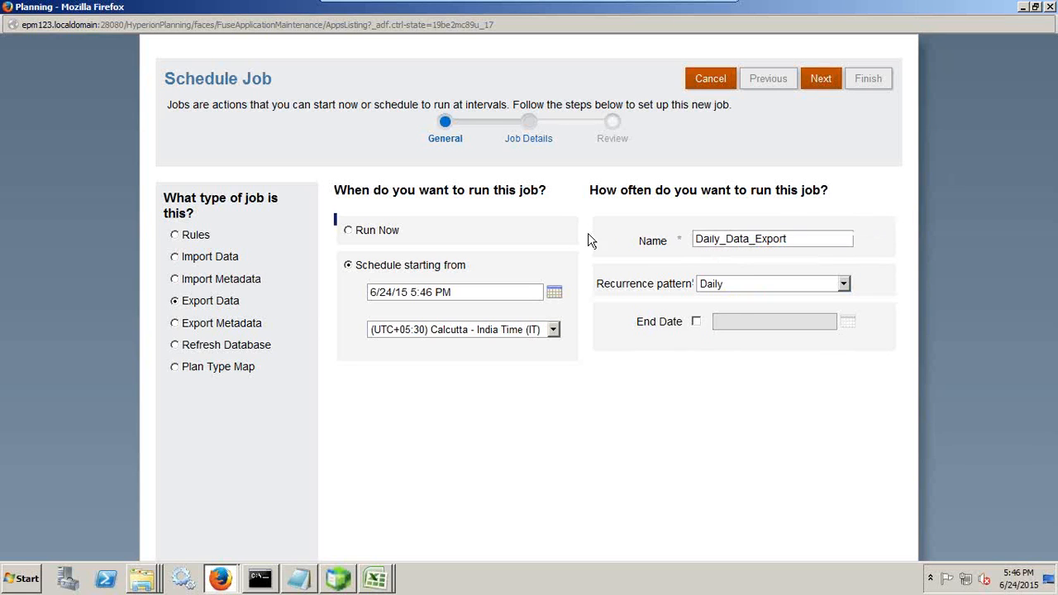
double_click(786, 238)
left_click(809, 240)
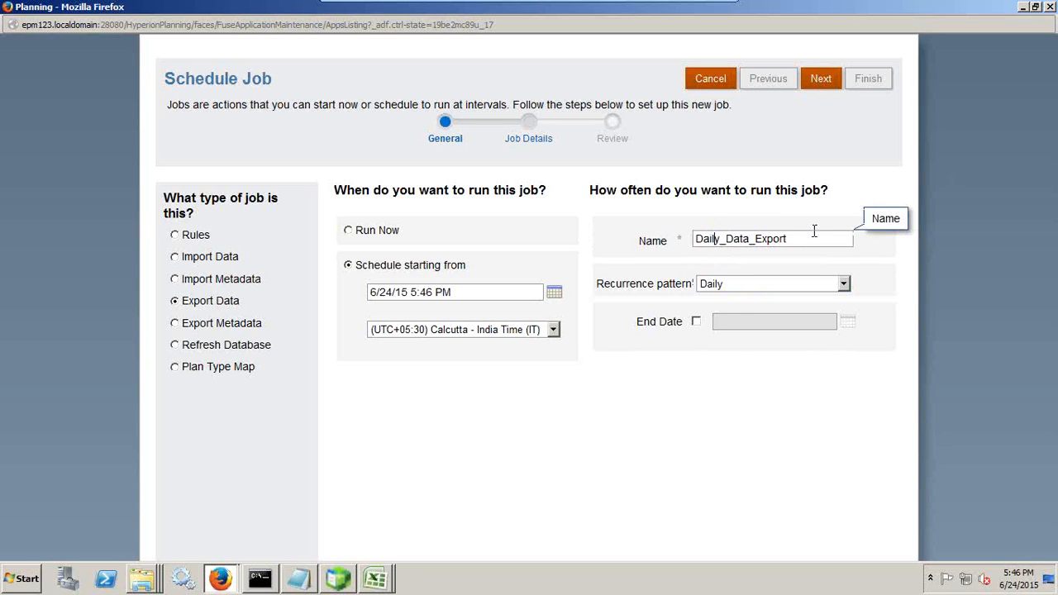
left_click(820, 80)
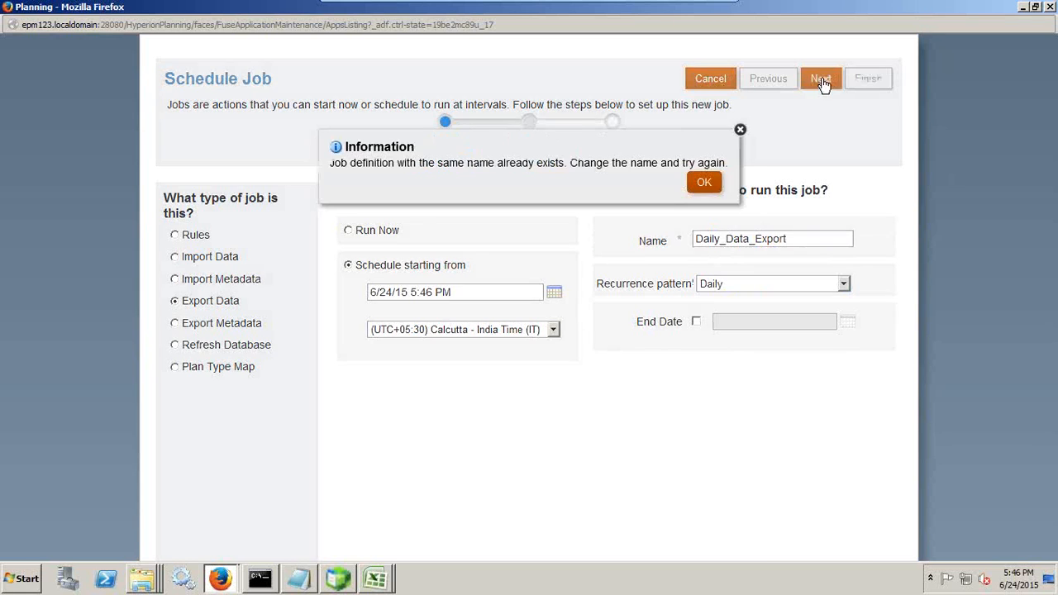
left_click(705, 183)
left_click_drag(792, 238, 631, 238)
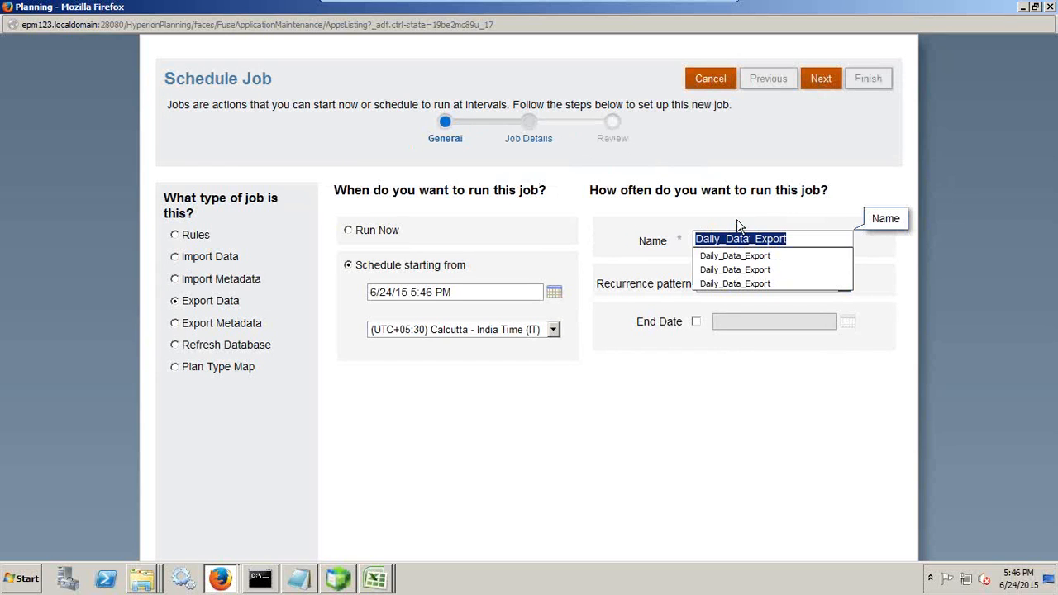
type("Da")
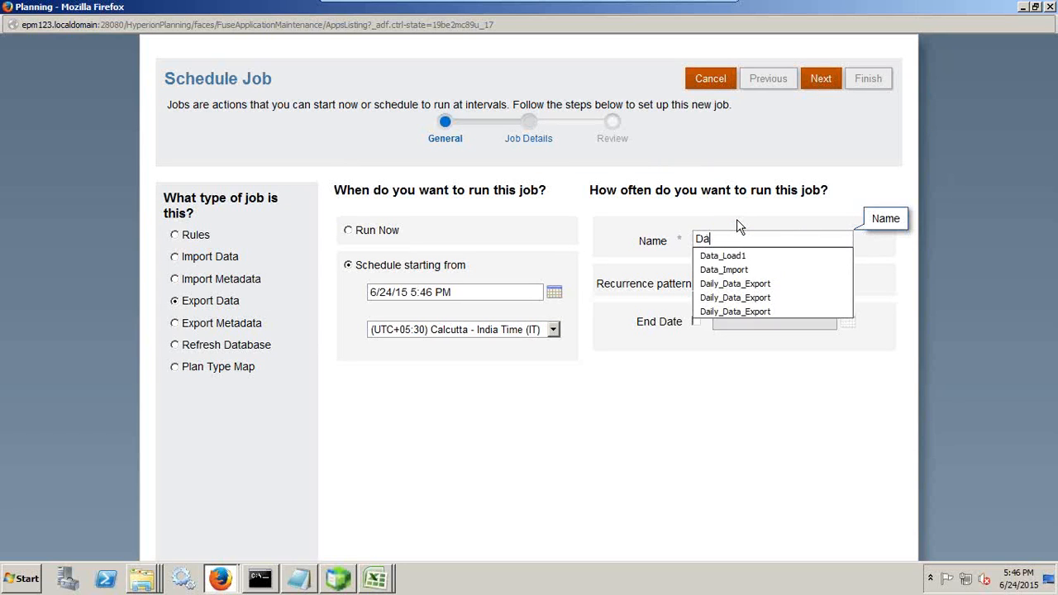
type("ta_Export_Job240")
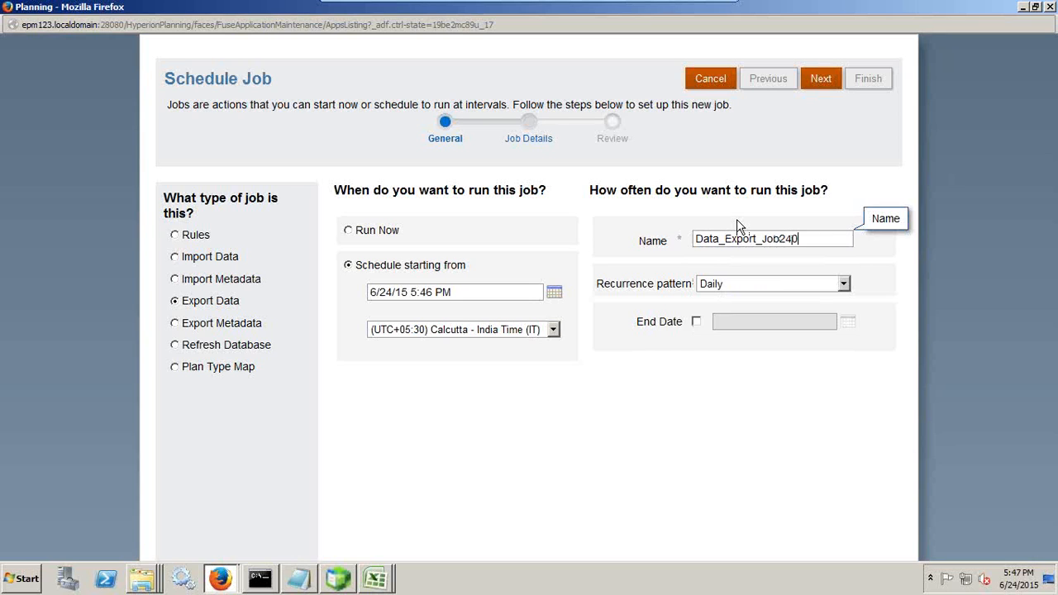
type("6201")
left_click(818, 81)
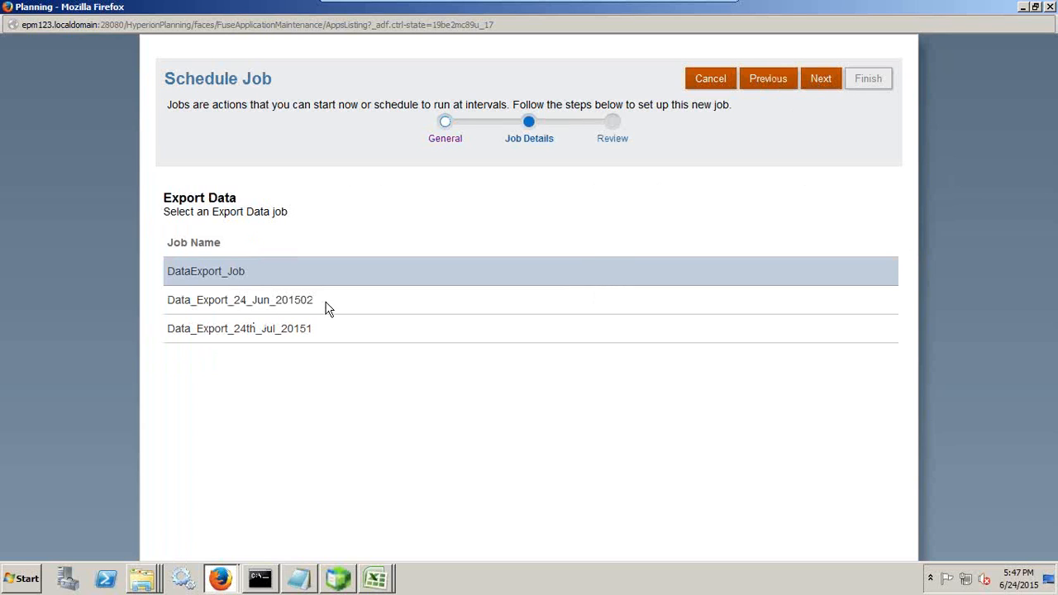
- Choose Data_Export_24_Jun_201502 as the export job to run, and check the repeat setting in the schedule's review
double_click(278, 312)
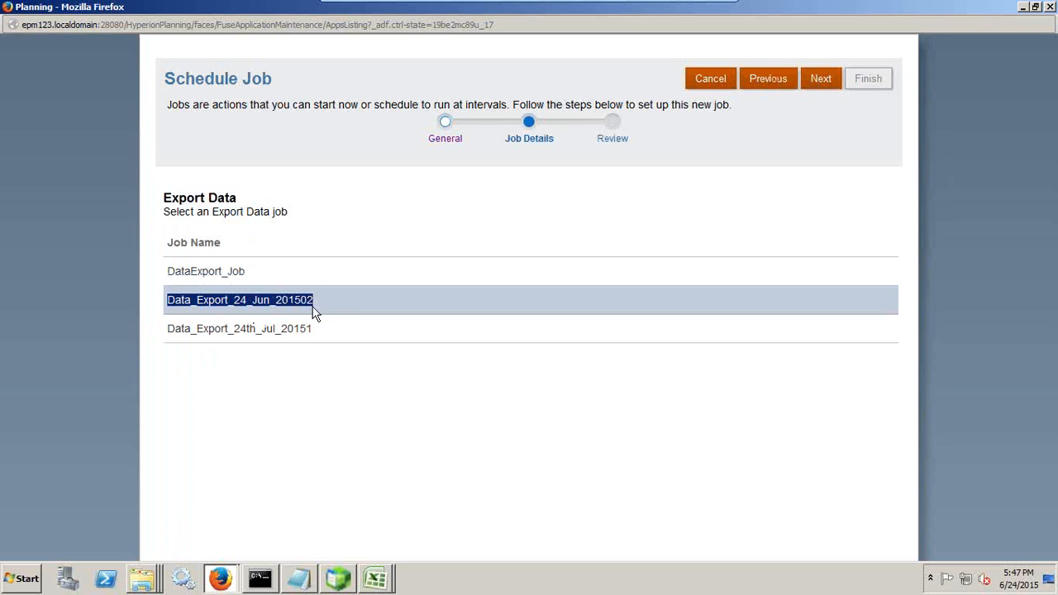
left_click(819, 78)
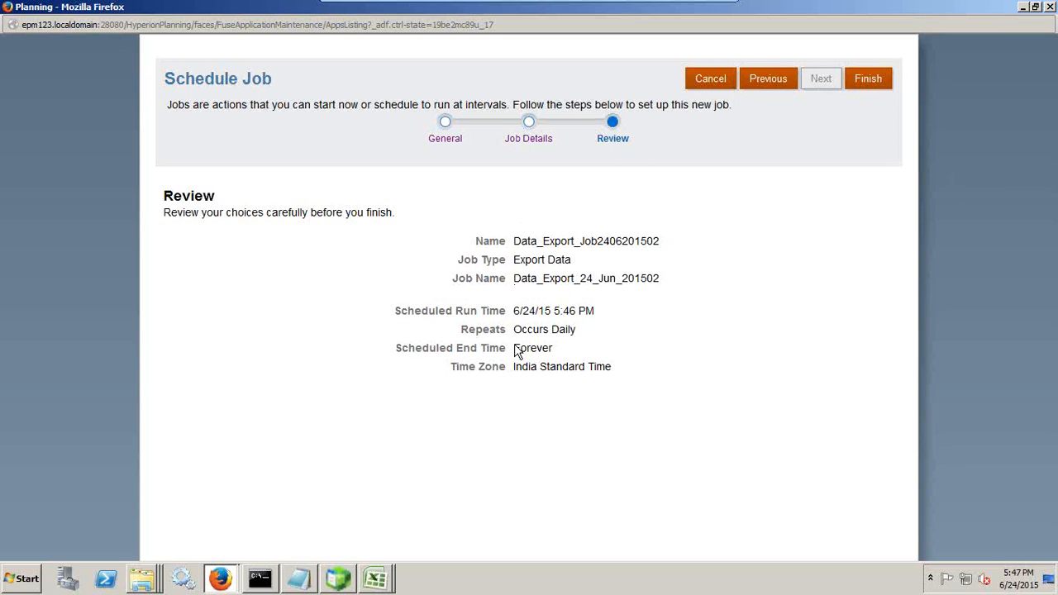
left_click_drag(514, 330, 572, 330)
triple_click(570, 332)
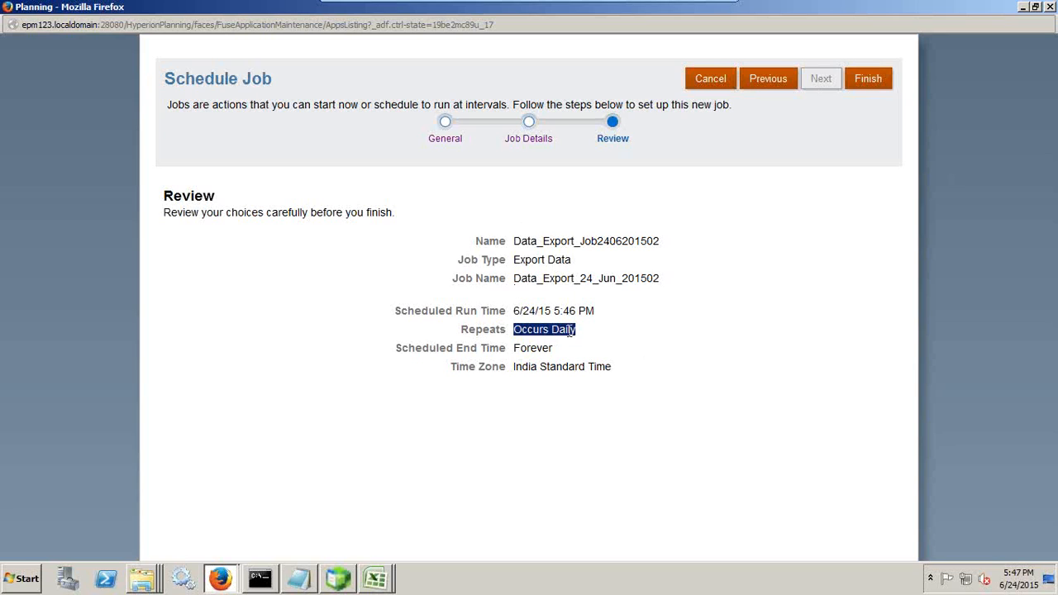
left_click(516, 349)
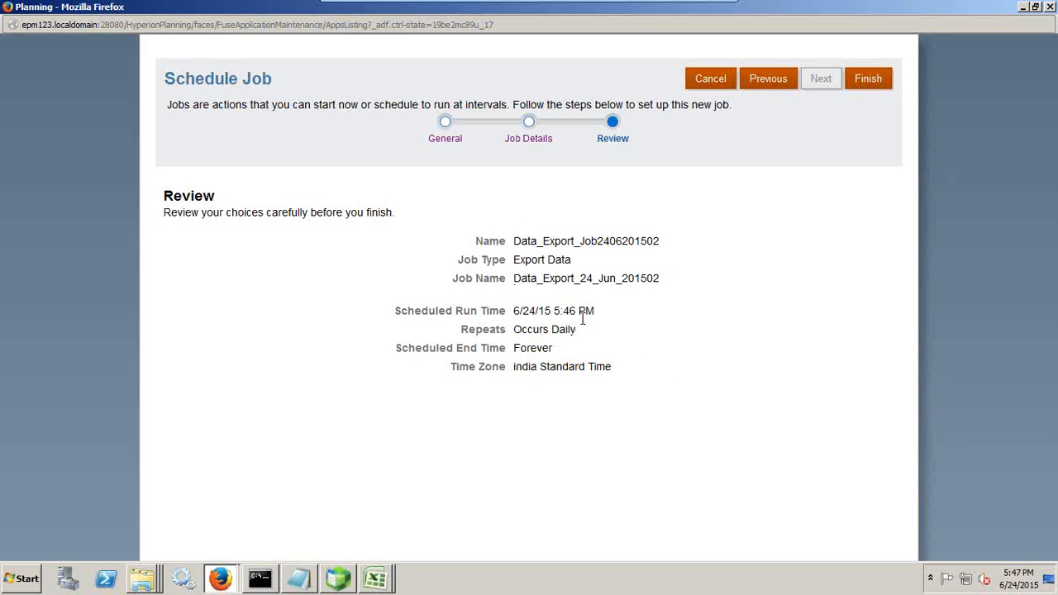
left_click(864, 82)
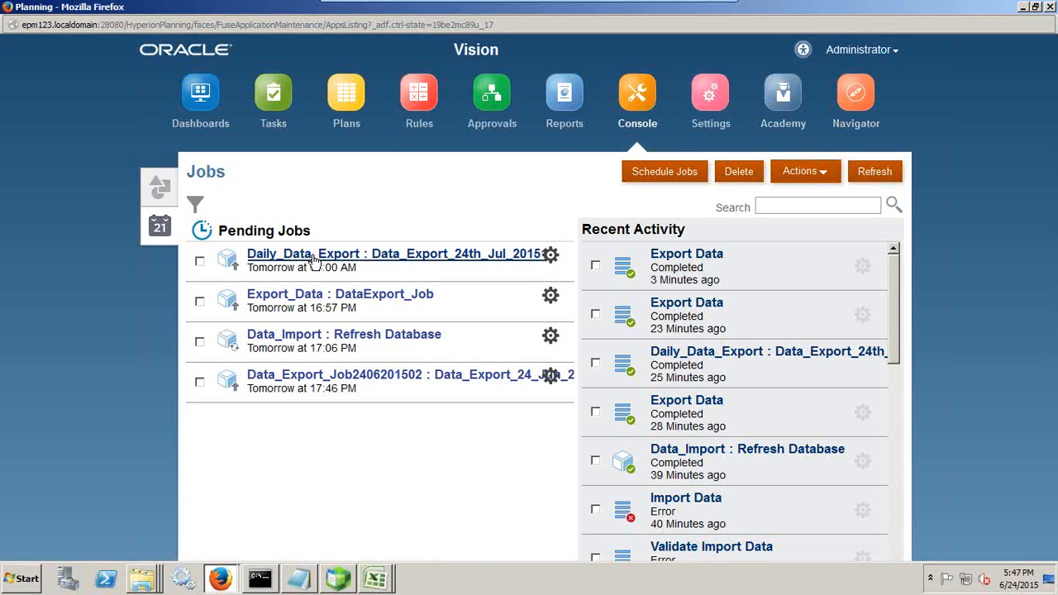
left_click(873, 174)
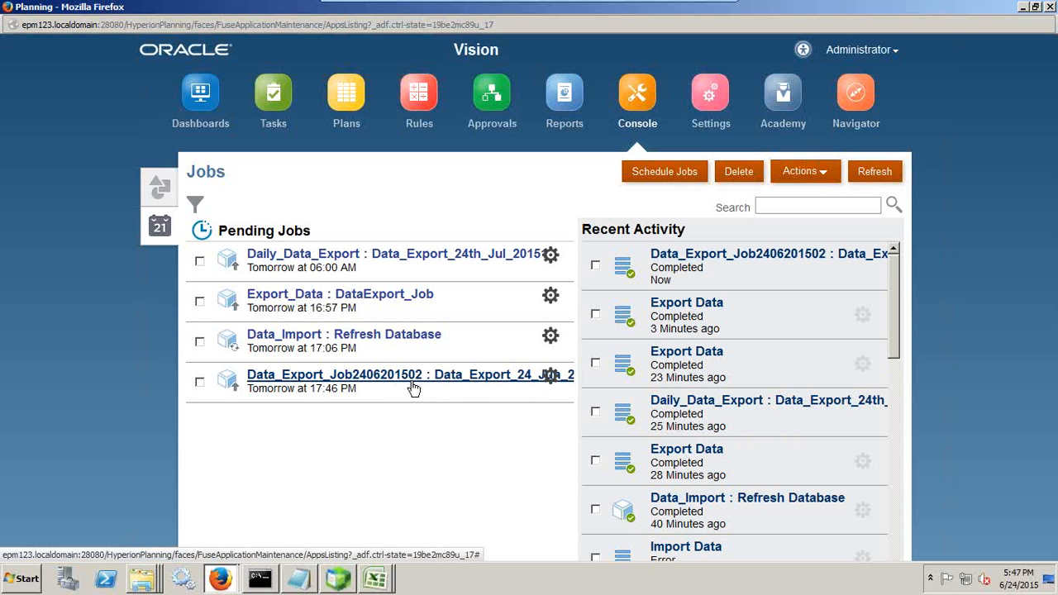
left_click(200, 382)
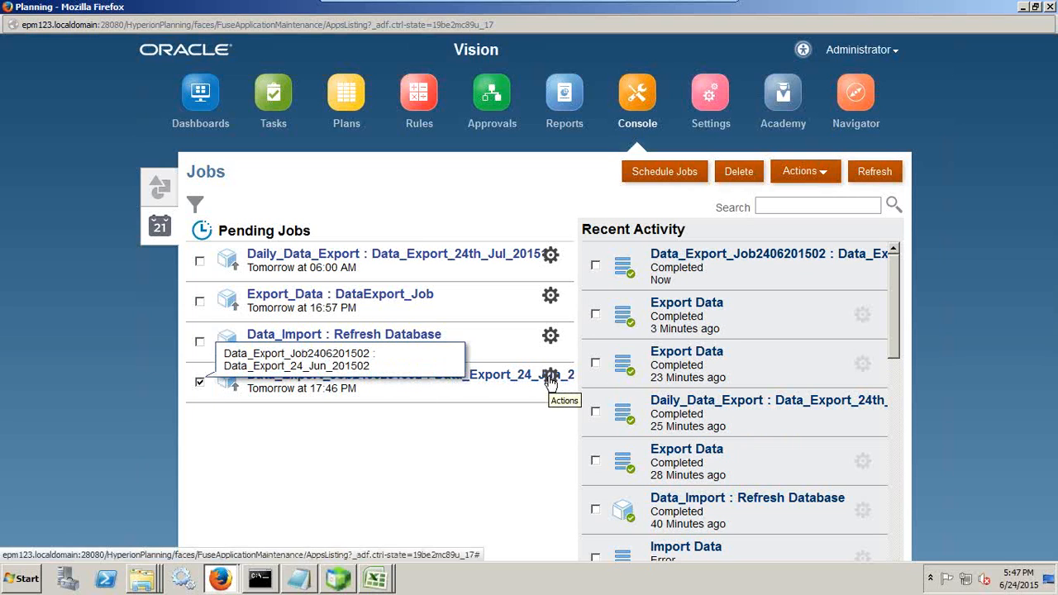
left_click(199, 383)
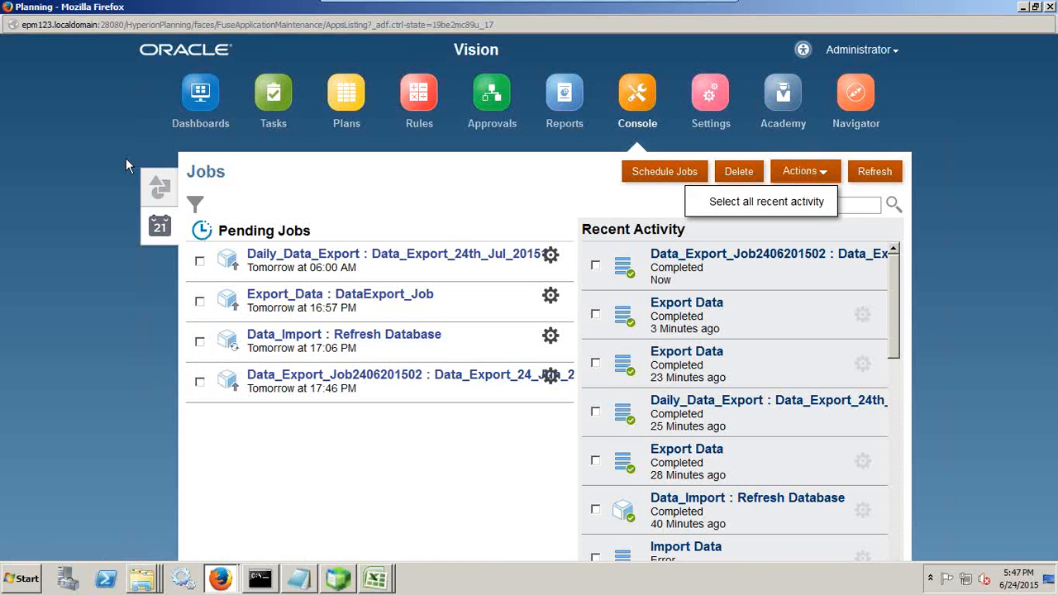
- Open the Vision application's Inbox/Outbox Explorer and refresh it to check for the Data_Export_24_Jun_201502.zip export
left_click(159, 187)
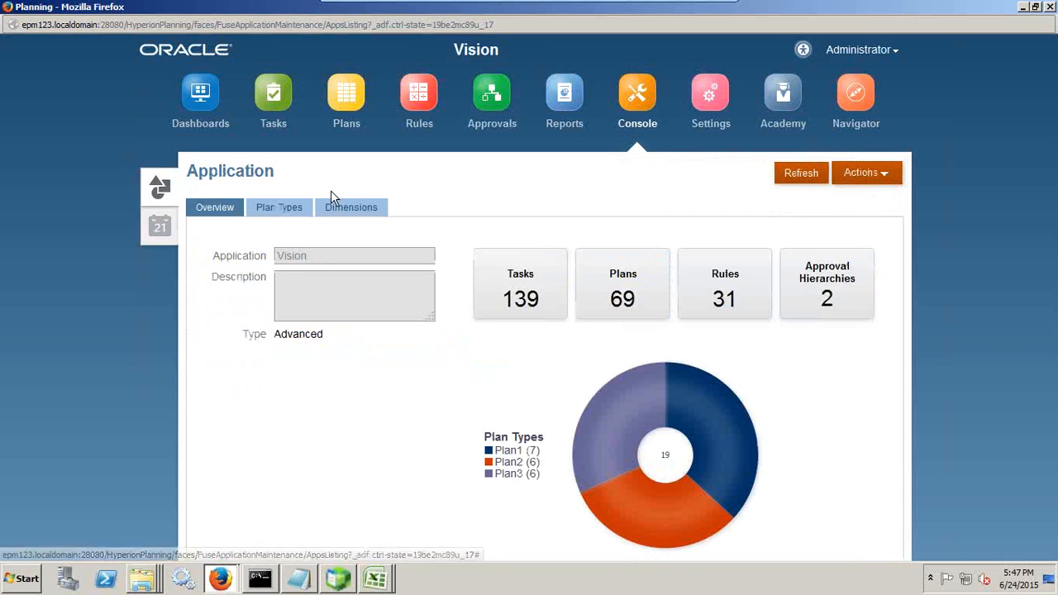
left_click(874, 178)
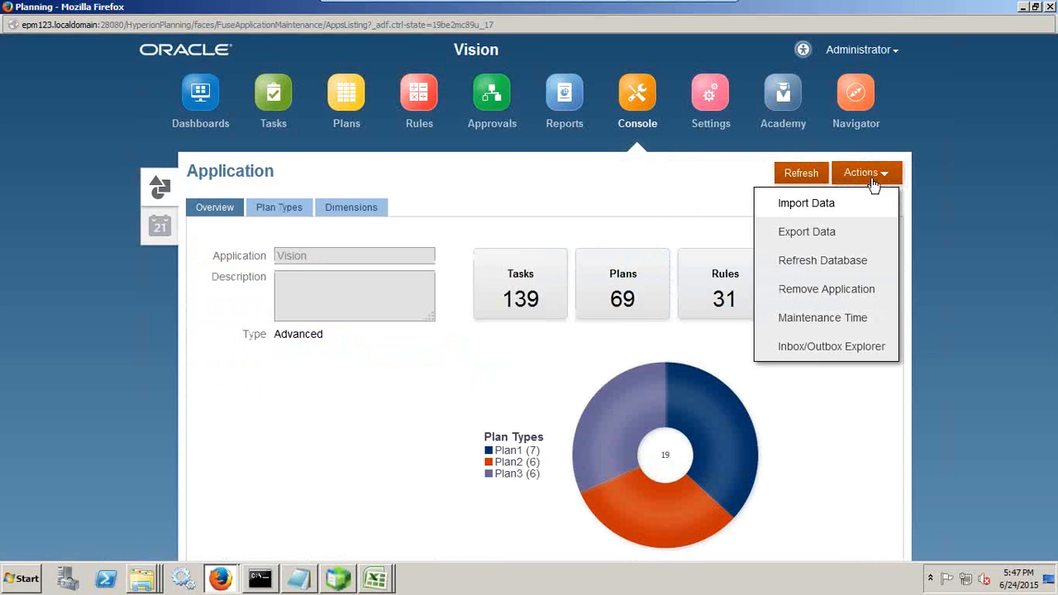
left_click(834, 347)
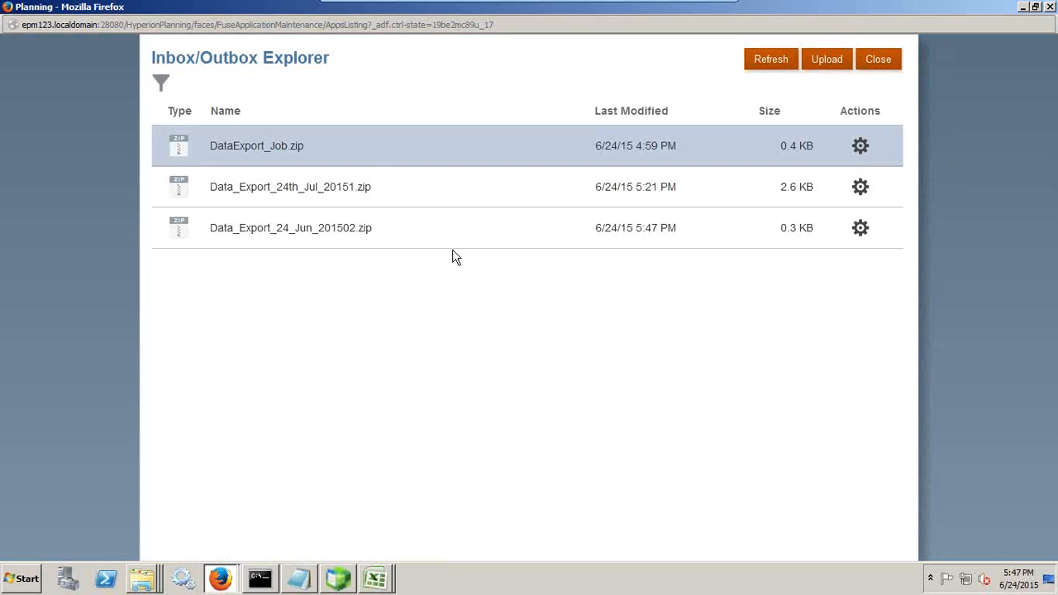
double_click(388, 238)
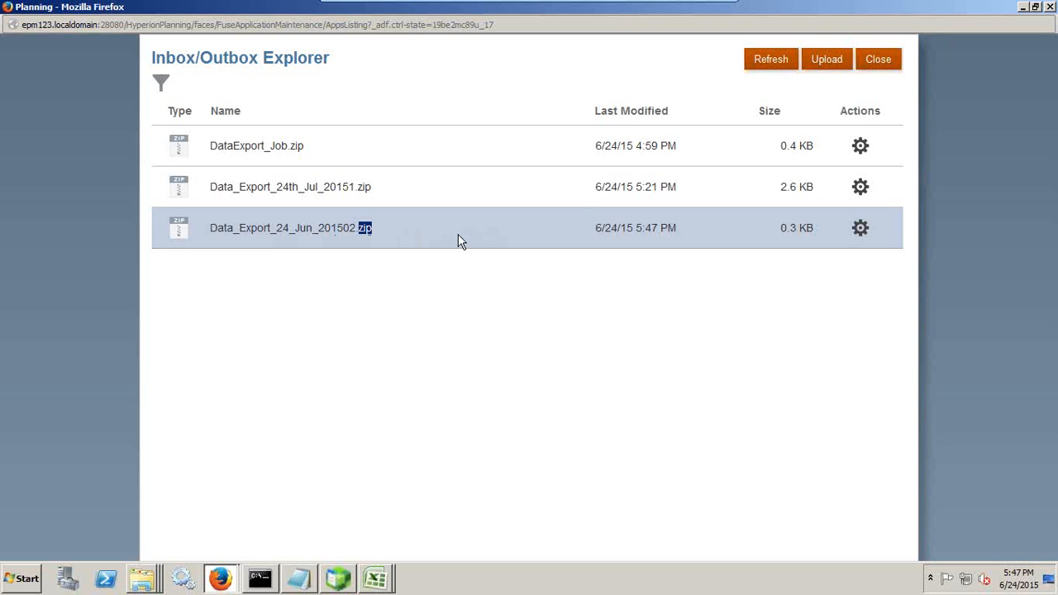
left_click(764, 71)
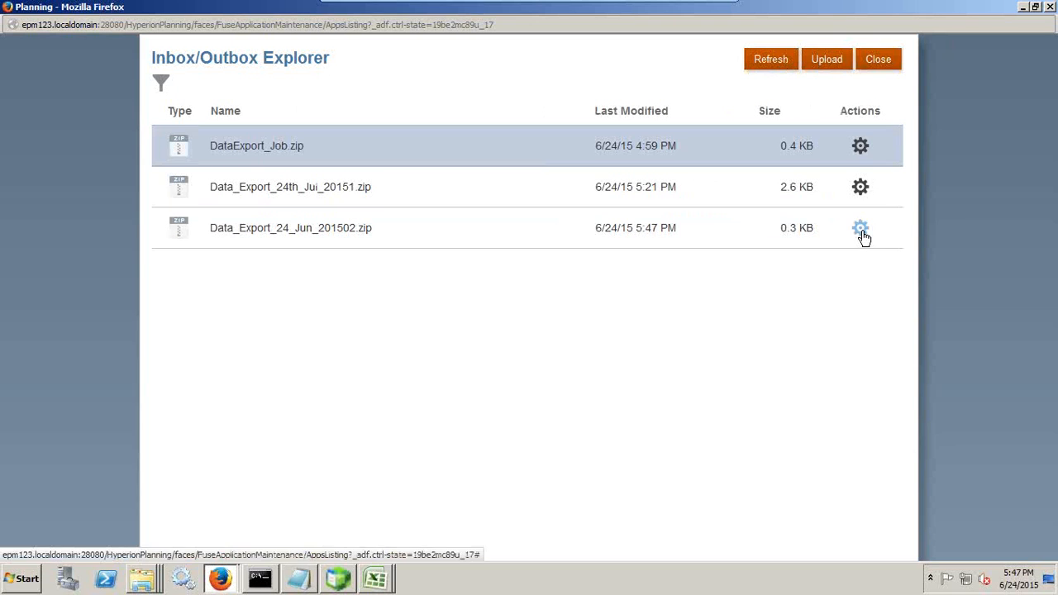
- Download Data_Export_24_Jun_201502.zip from the Inbox/Outbox Explorer and save the file locally
left_click(860, 230)
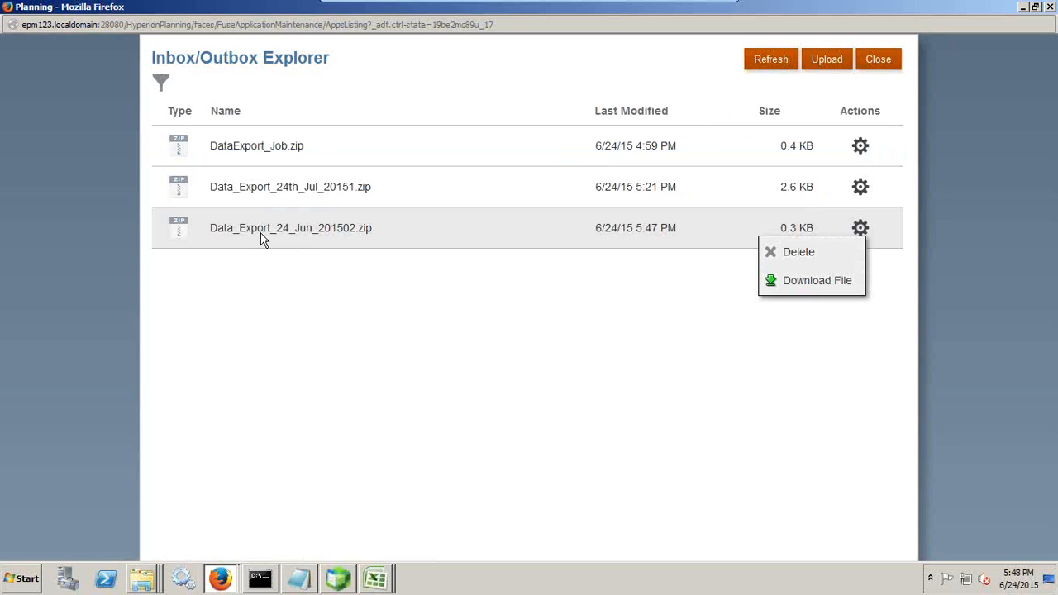
left_click(806, 283)
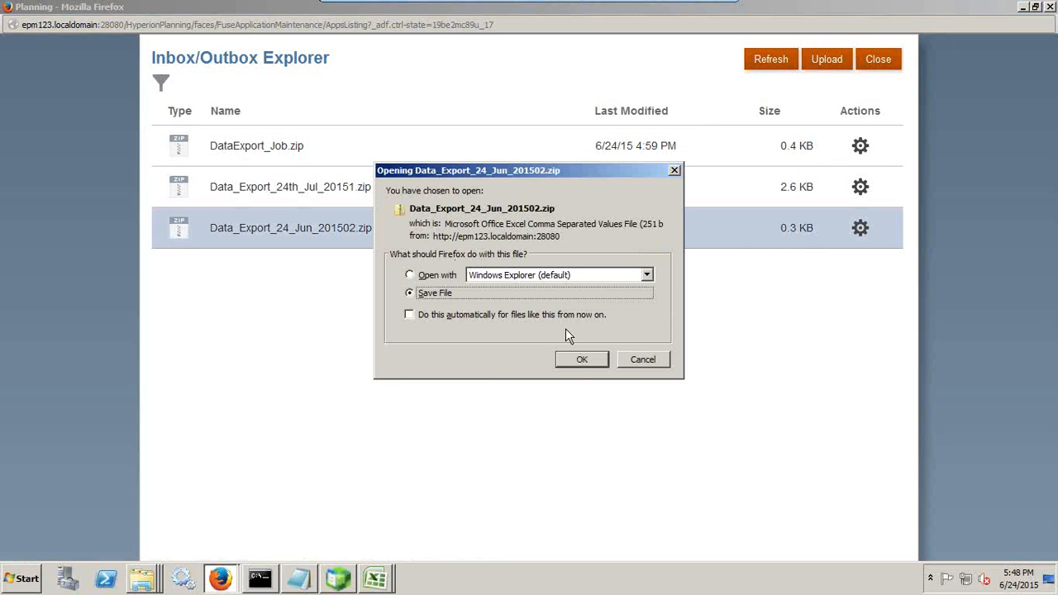
left_click(581, 360)
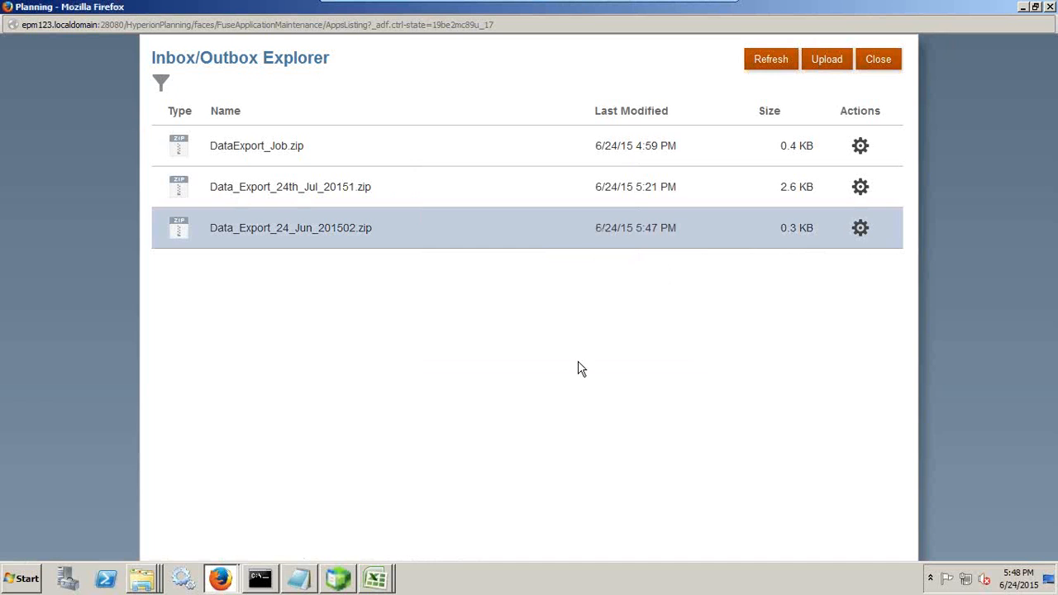
- Switch to Windows Explorer, open the Downloads folder in a maximized window and sort it by date modified, newest first
right_click(142, 579)
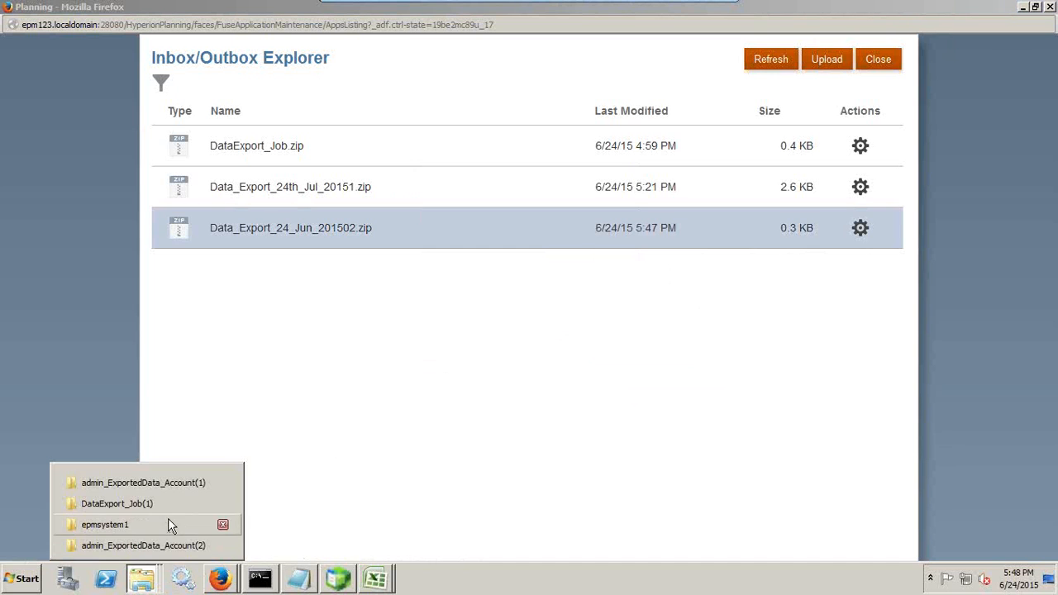
left_click(169, 489)
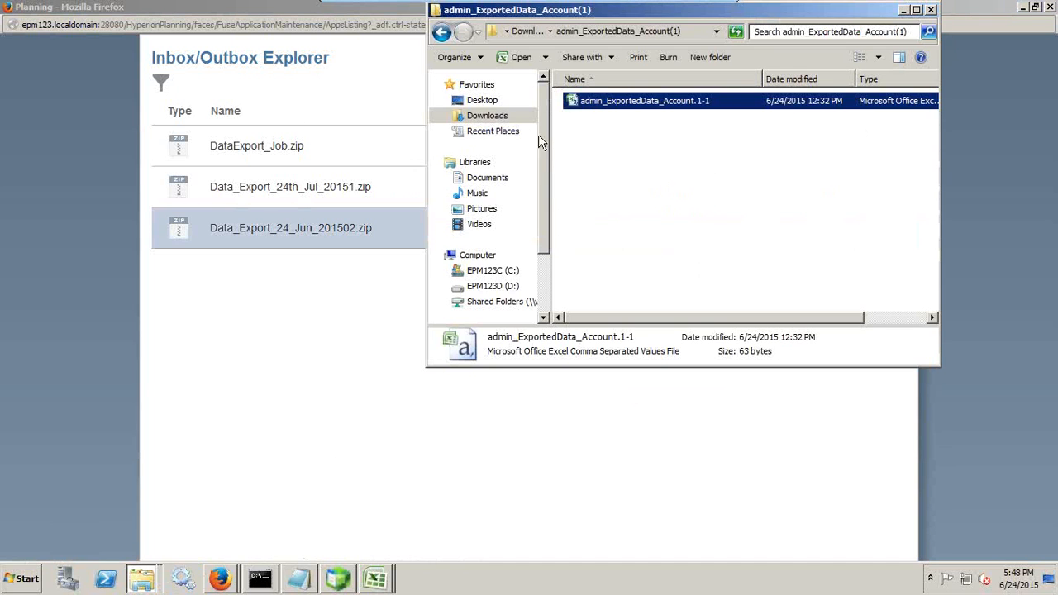
left_click(476, 116)
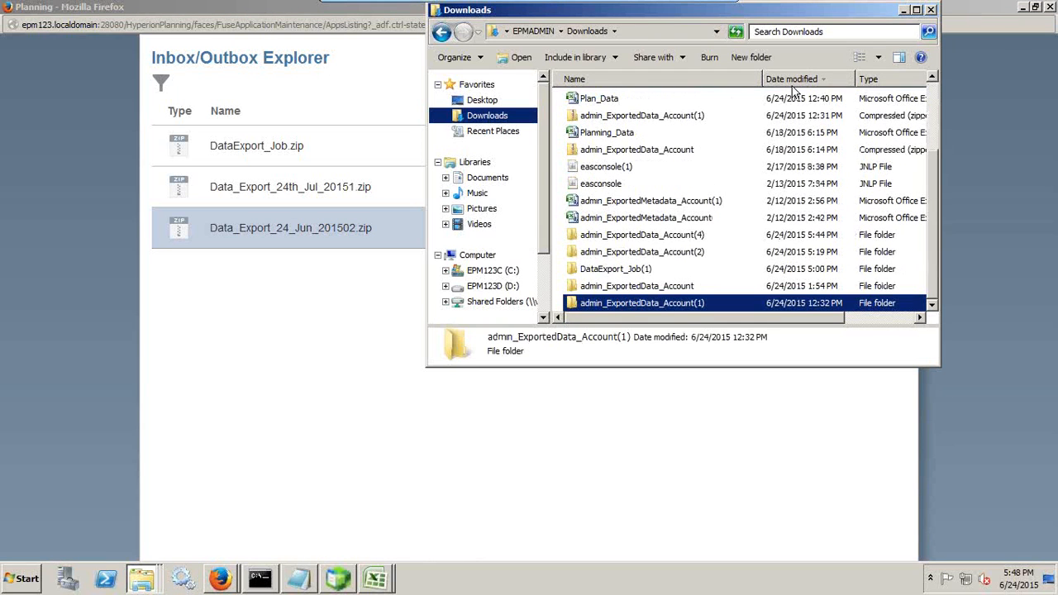
left_click(819, 83)
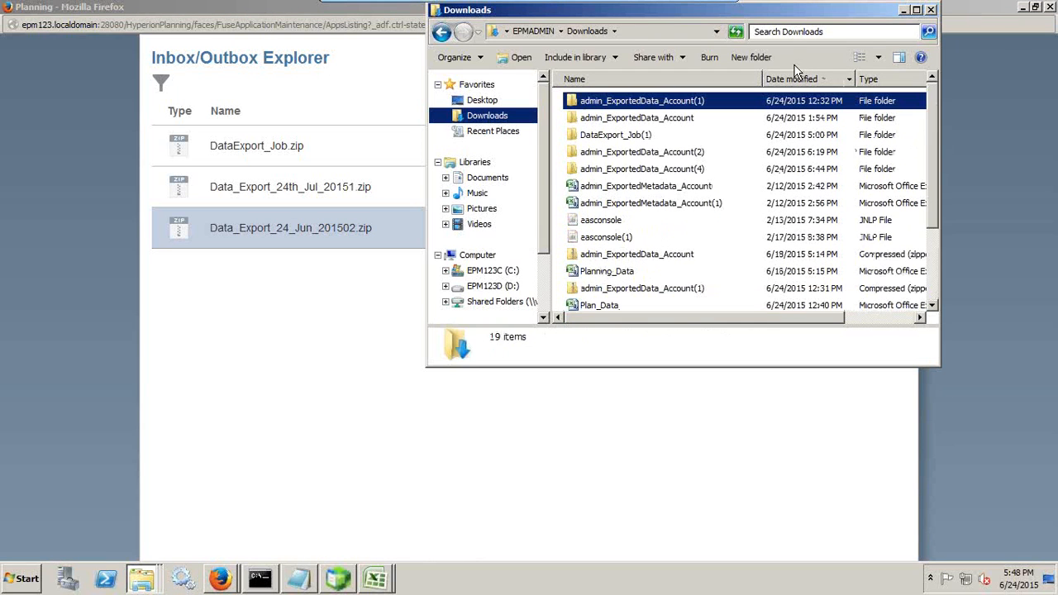
double_click(672, 20)
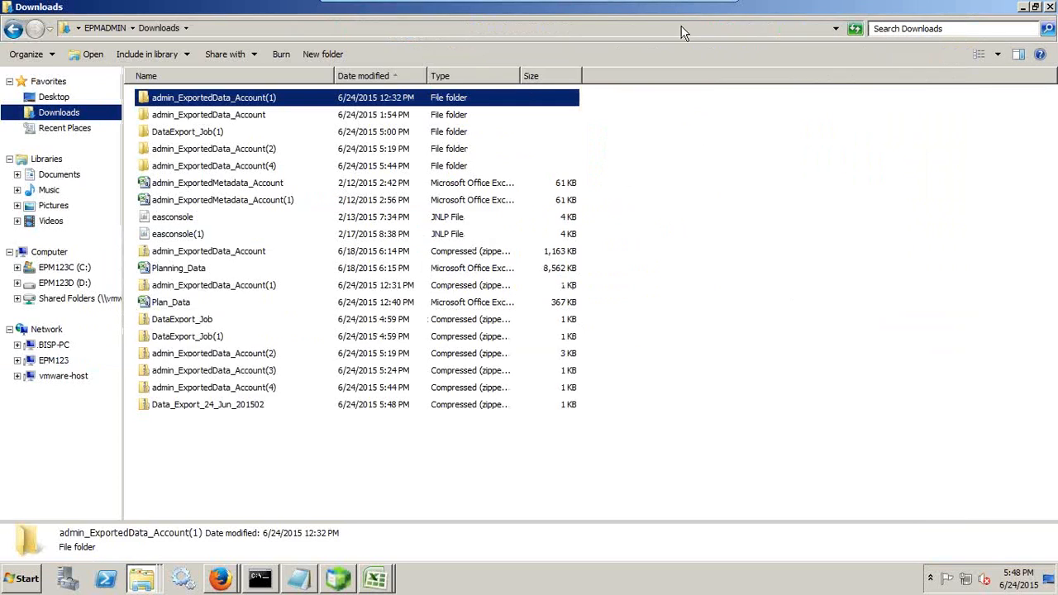
left_click(352, 77)
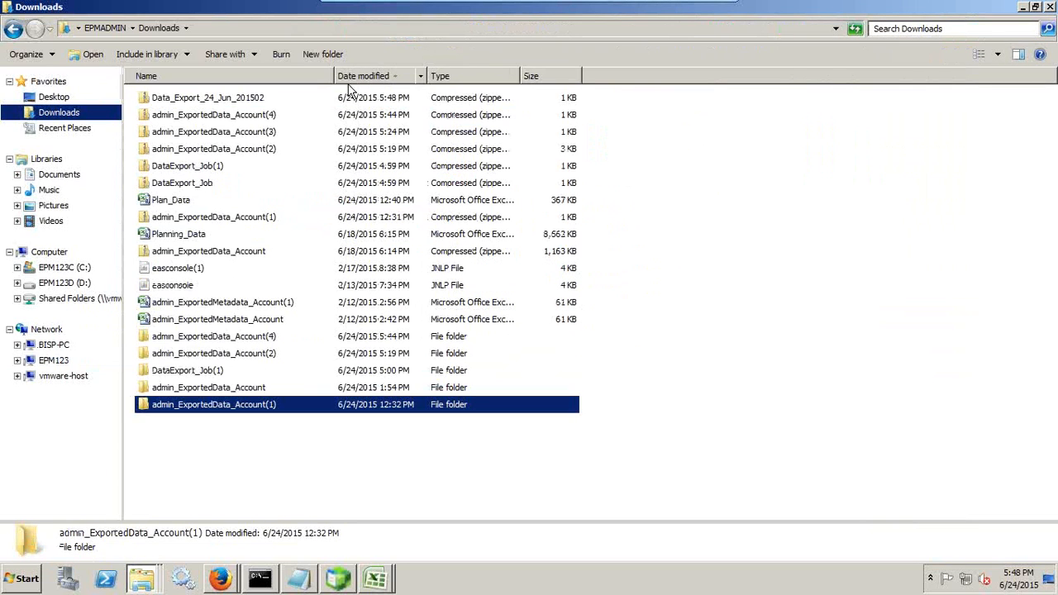
- Extract the Data_Export_24_Jun_201502 archive into its own folder inside Downloads
left_click(256, 103)
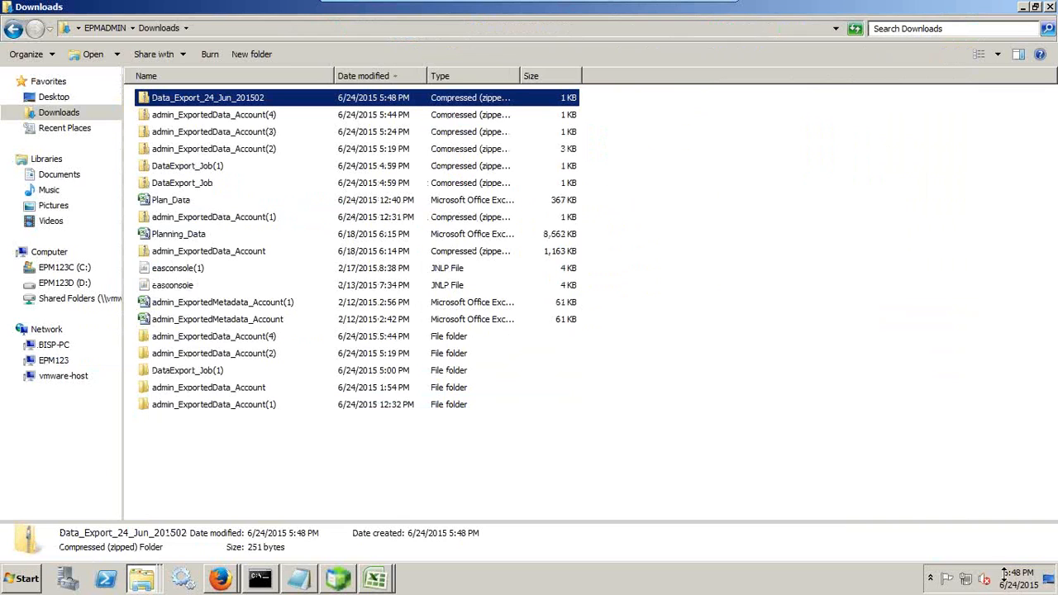
right_click(272, 101)
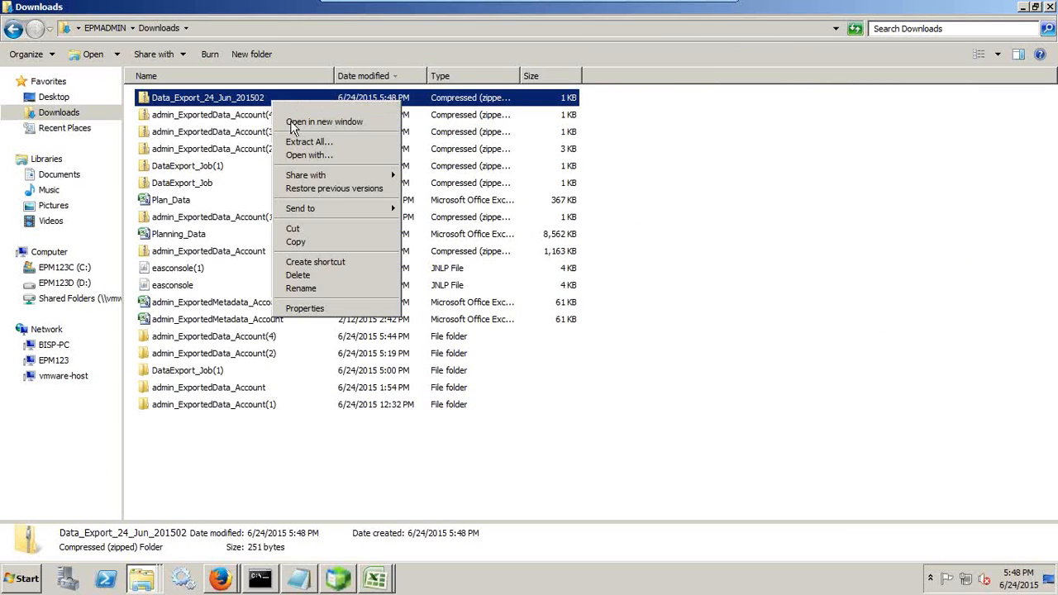
left_click(299, 143)
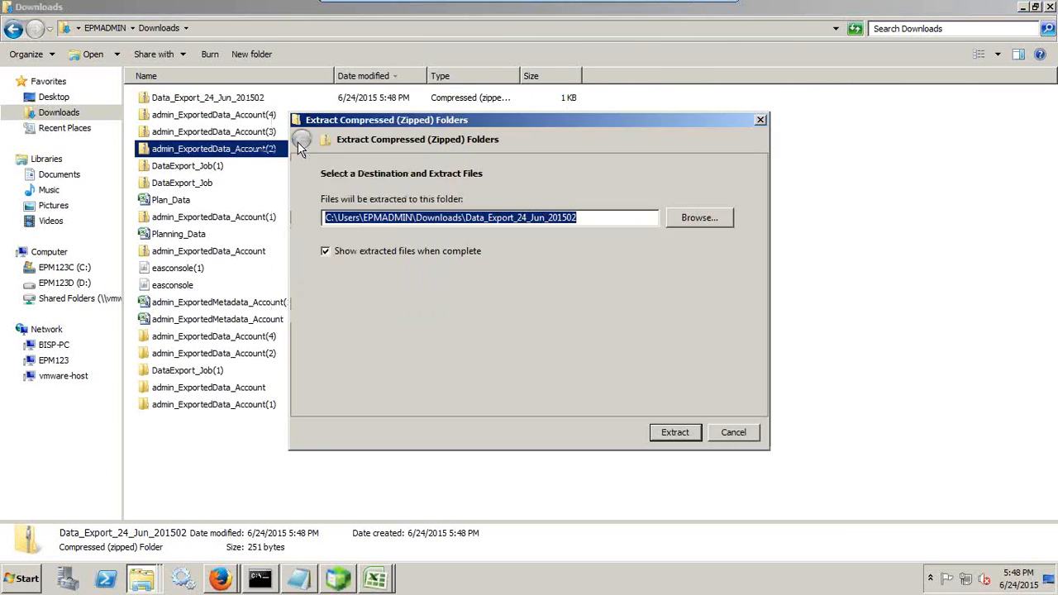
left_click(676, 435)
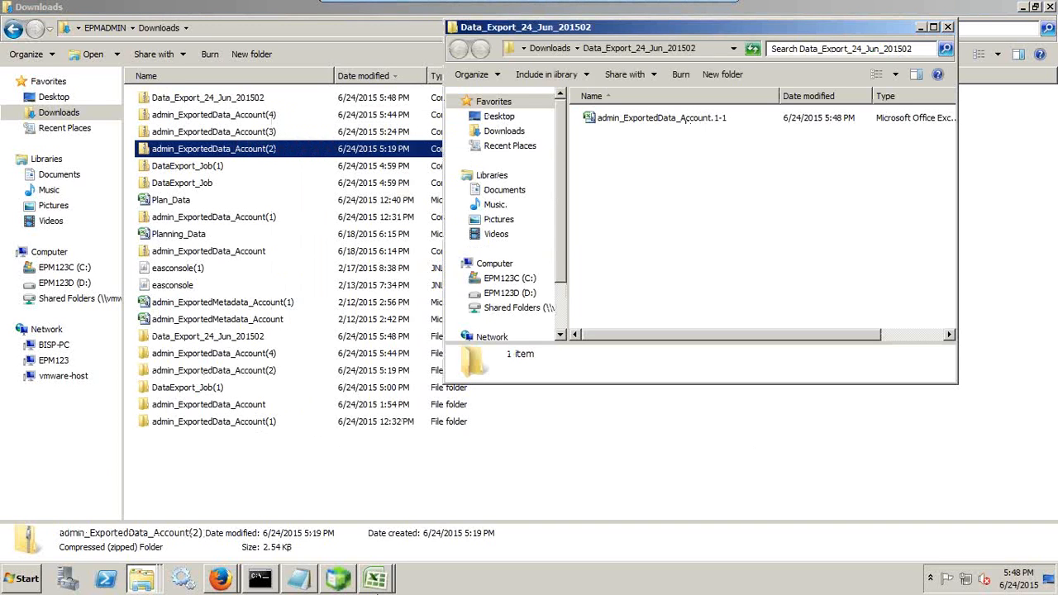
- Review the extracted admin_ExportedData_Account.1-1 file in Excel, then close the workbook and Excel
left_click(376, 579)
left_click(395, 524)
left_click_drag(629, 119, 221, 222)
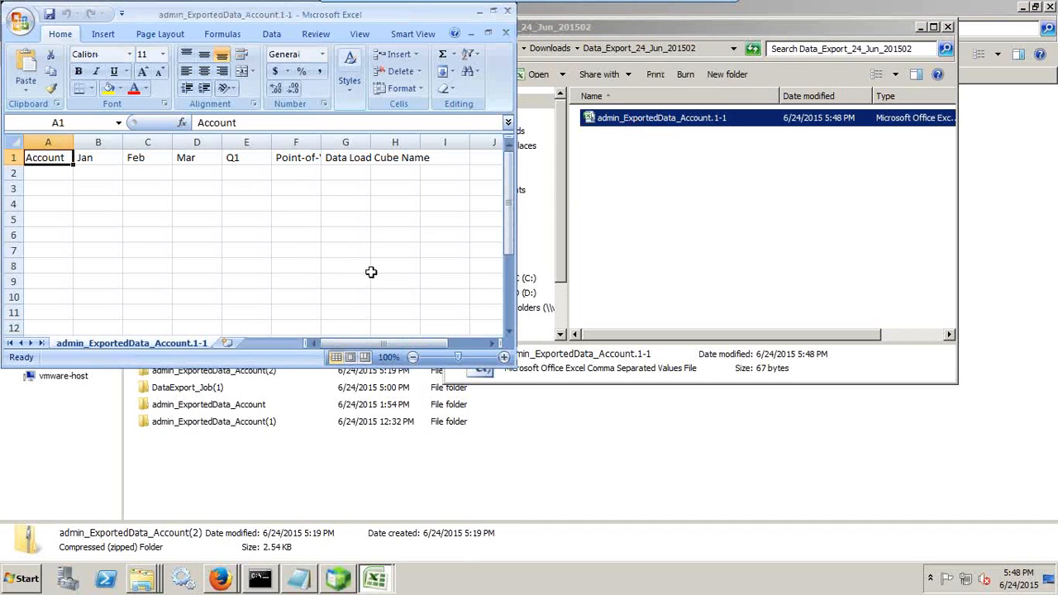
left_click(503, 35)
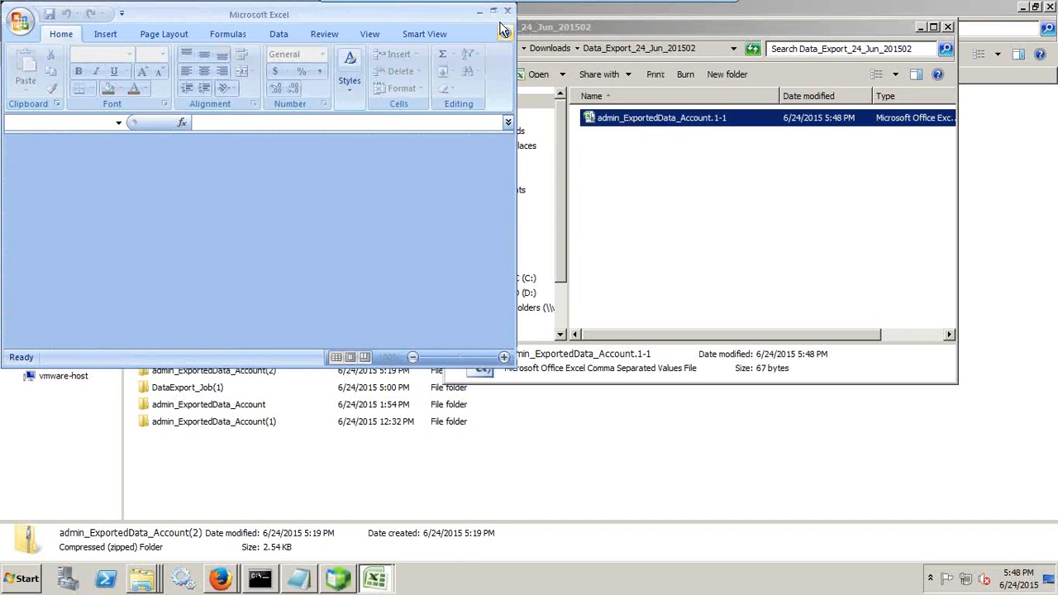
left_click(507, 11)
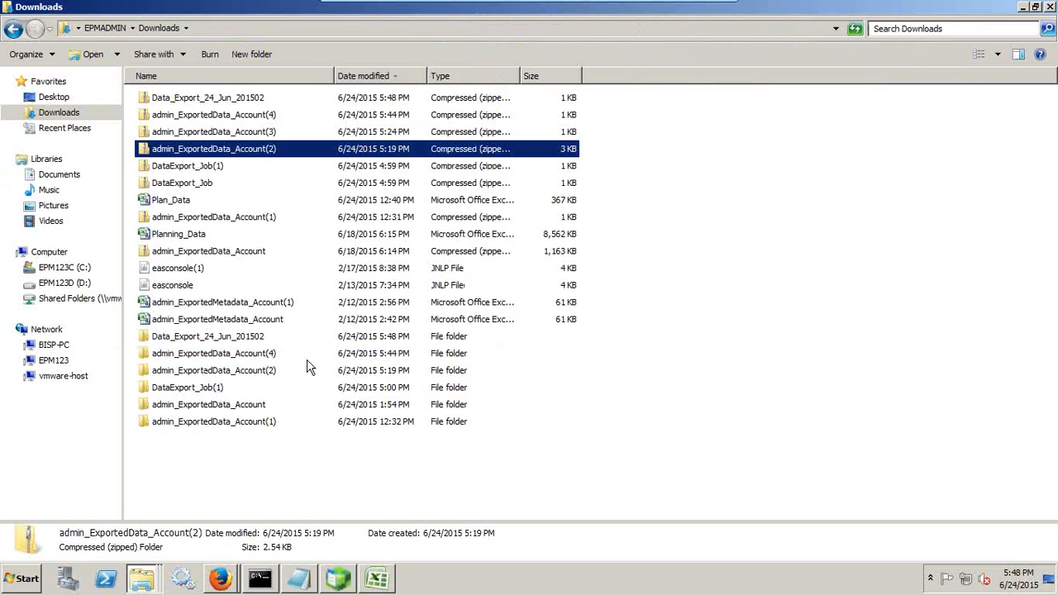
- Switch back to the Planning window in Firefox, refresh the Inbox/Outbox Explorer's file list and close the explorer
left_click(220, 579)
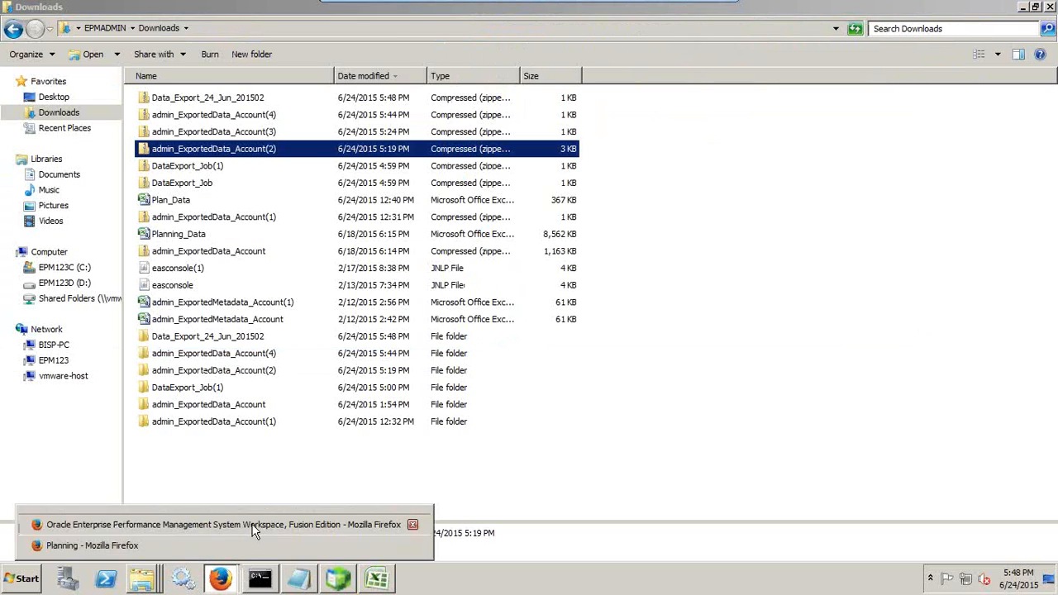
left_click(245, 525)
left_click(220, 579)
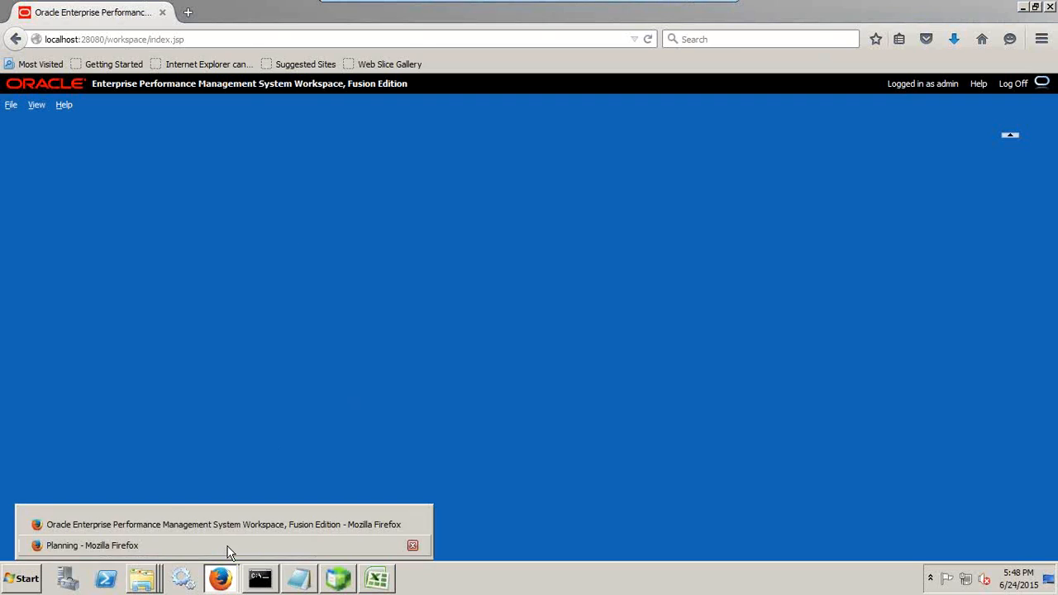
left_click(229, 547)
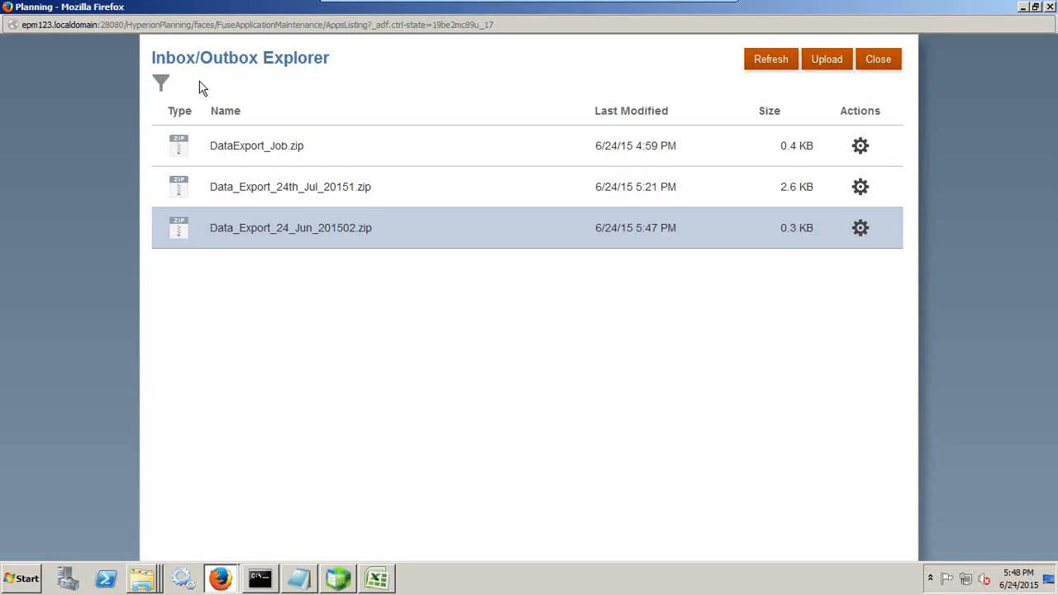
left_click(784, 63)
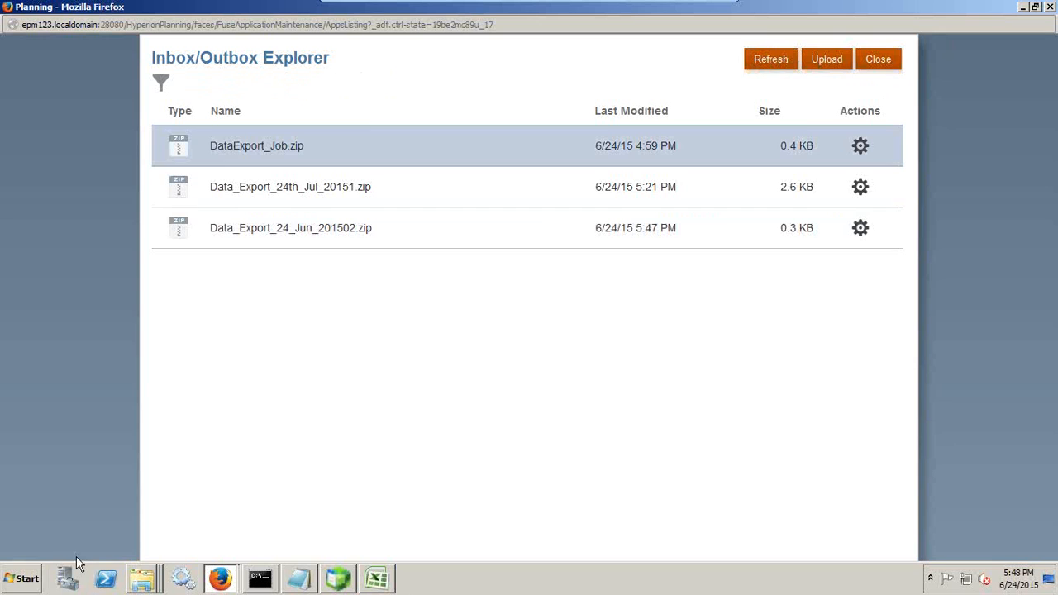
left_click(892, 56)
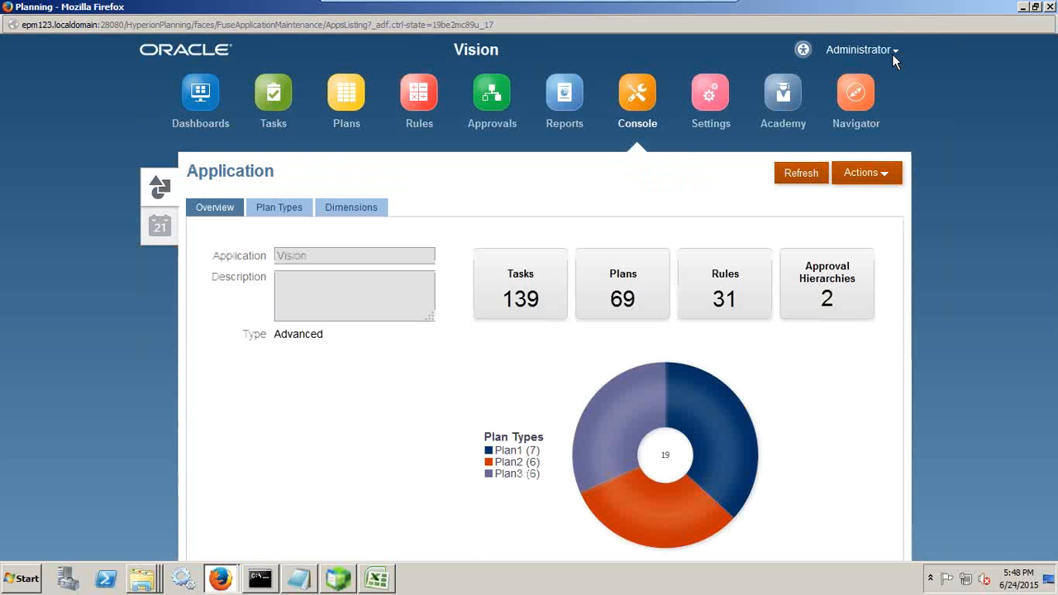
- Switch to the EPM Workspace window, log off, and log on again with the account password
left_click(219, 578)
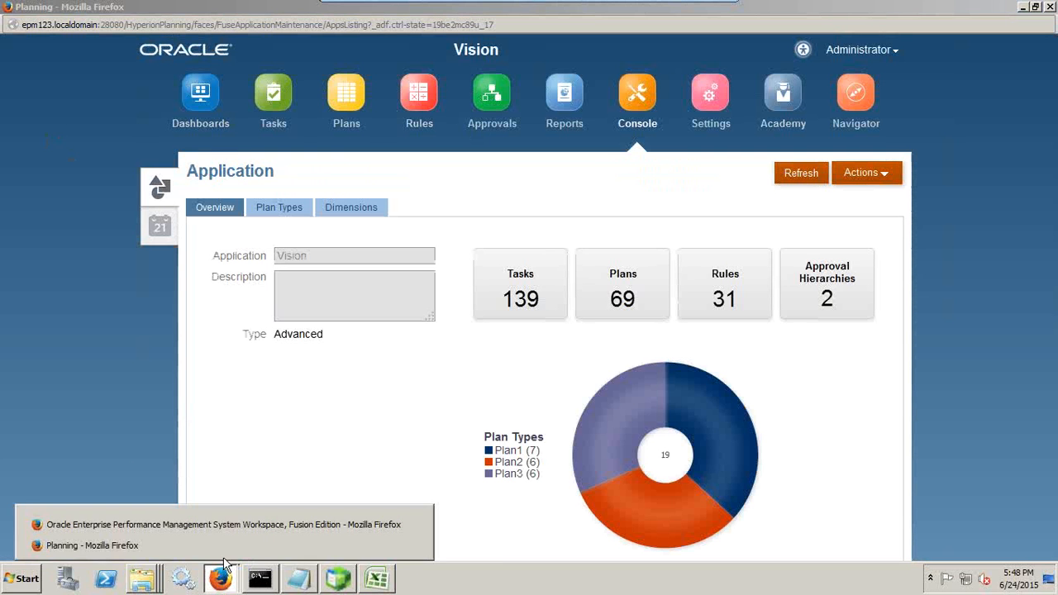
left_click(235, 524)
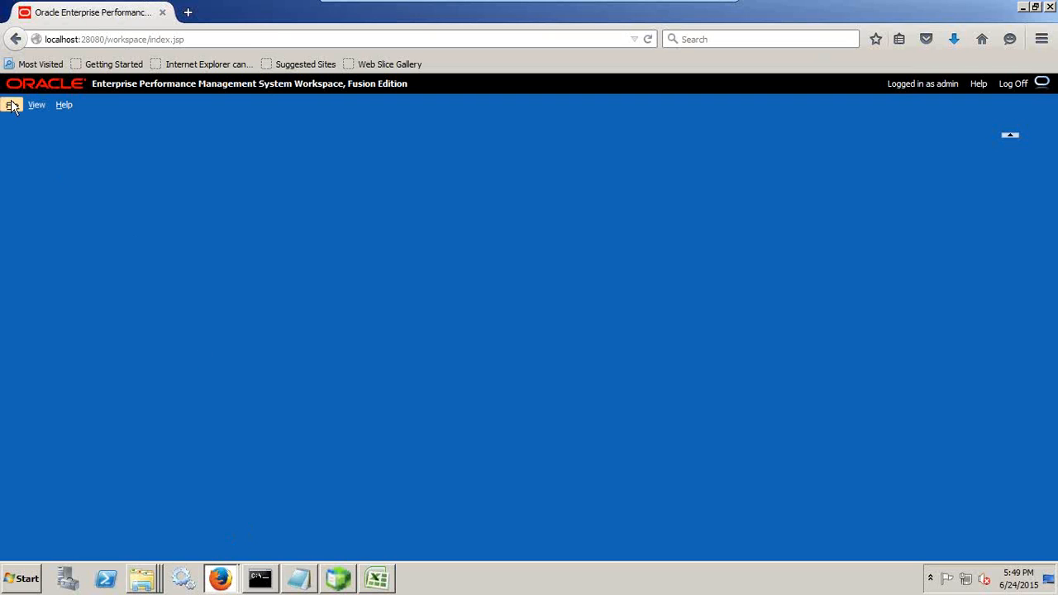
left_click(1013, 84)
left_click(607, 354)
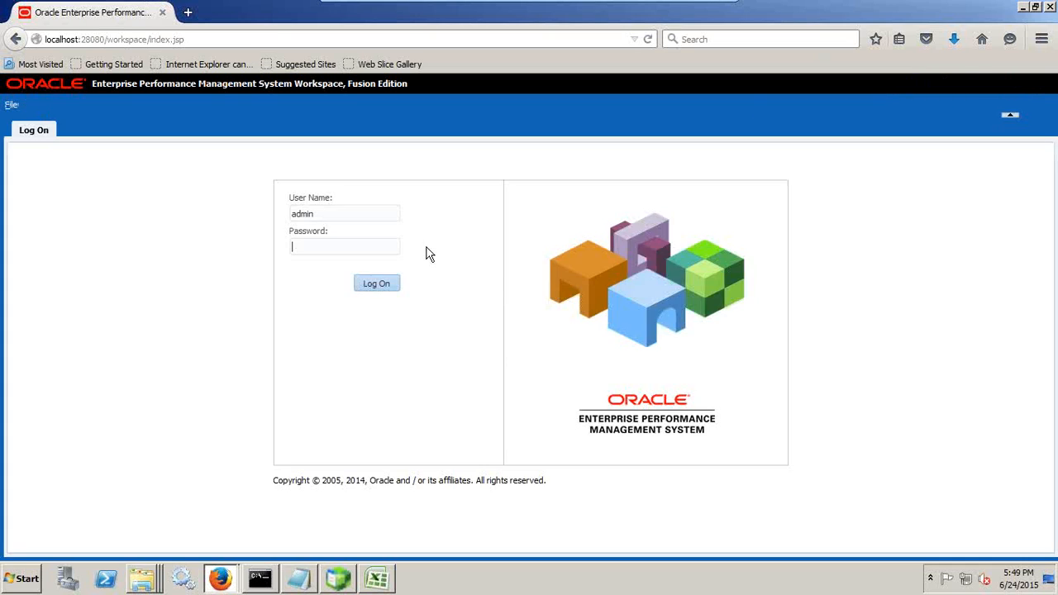
key("Return")
- Open the Shared Services Console and display the artifact list of the Vision application in the Planning application group
left_click(19, 104)
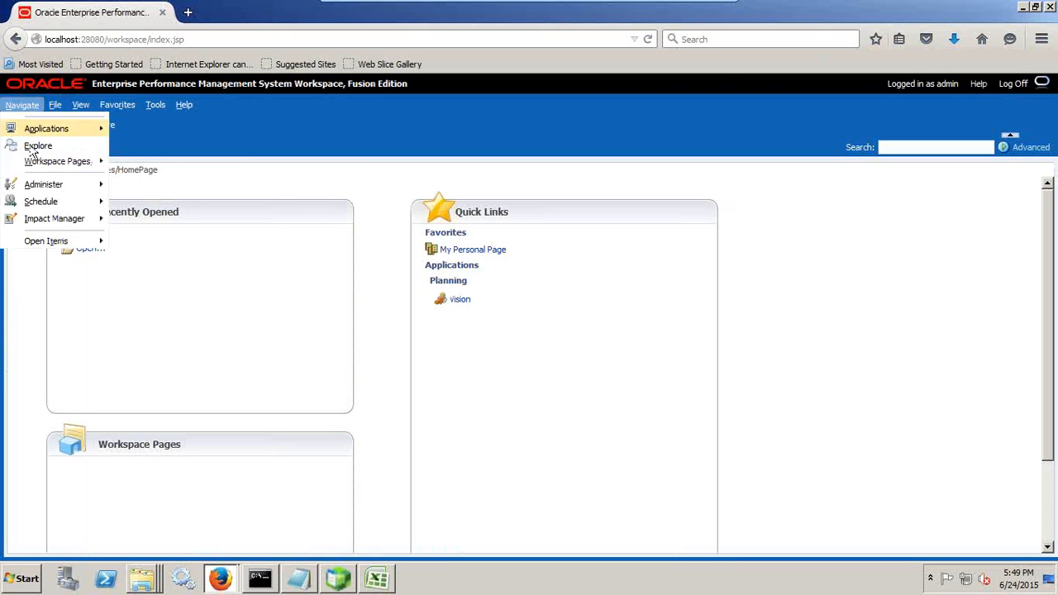
mouse_move(80, 190)
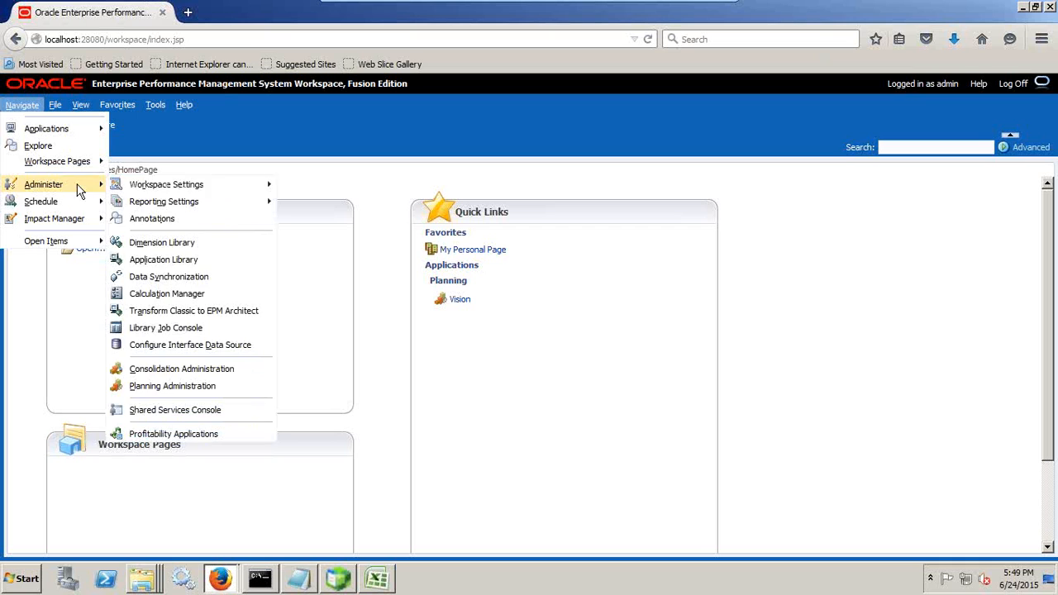
left_click(172, 411)
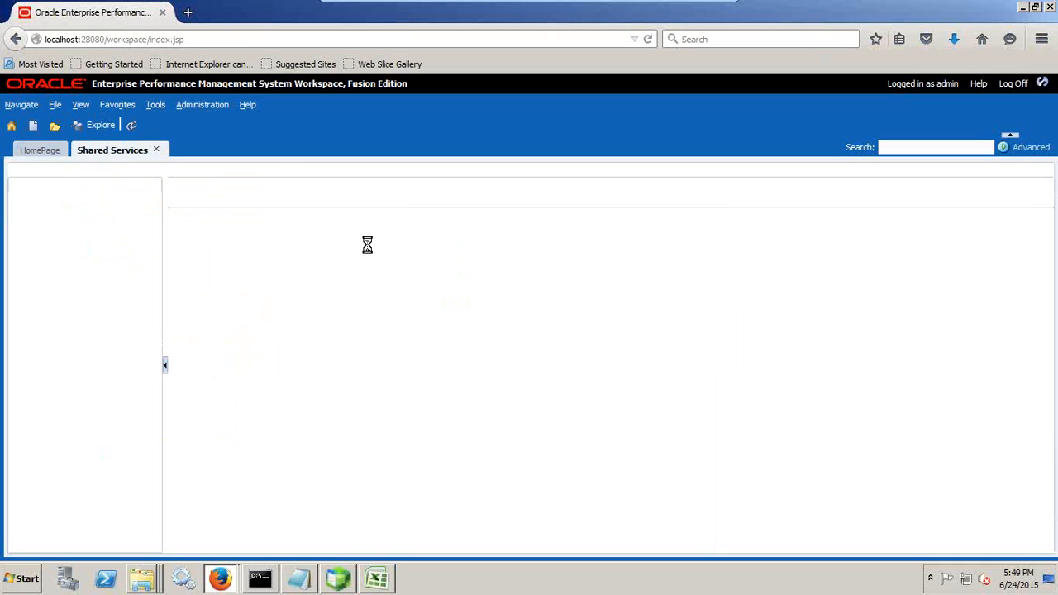
left_click(21, 214)
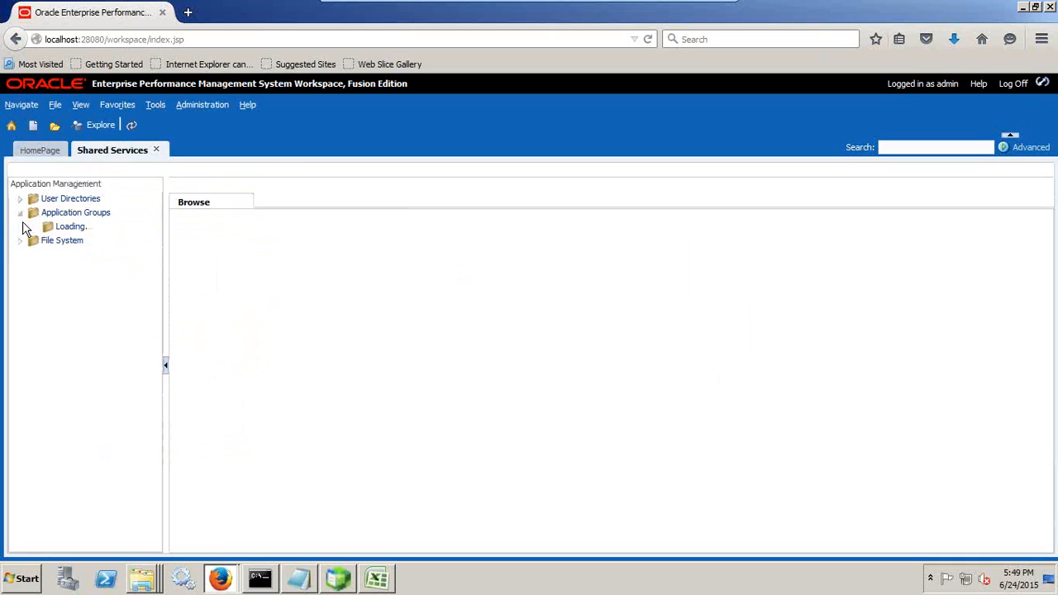
left_click(79, 283)
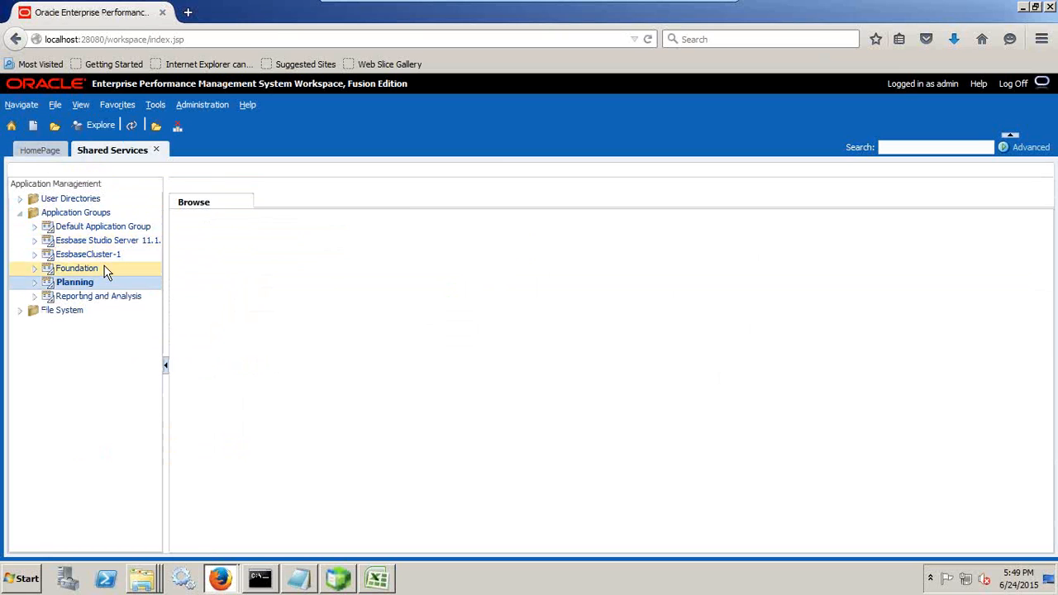
left_click(34, 282)
left_click(87, 297)
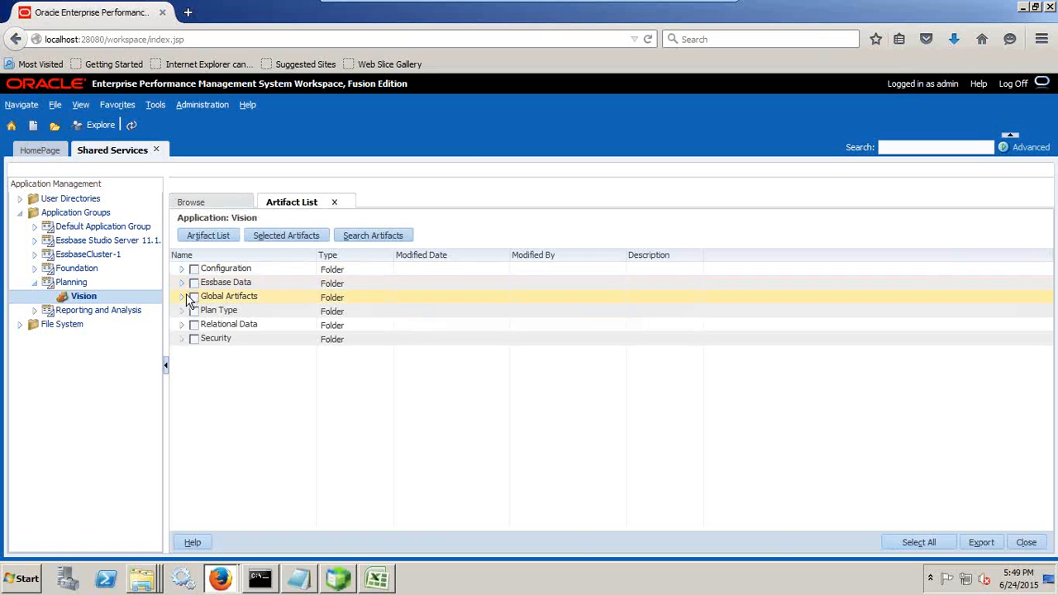
- Select the Data_Export_24_Jun_201502 job under Global Artifacts > Jobs > Export Data, widening the Name column to show full job names
left_click(183, 298)
scroll(273, 364, "down", 2)
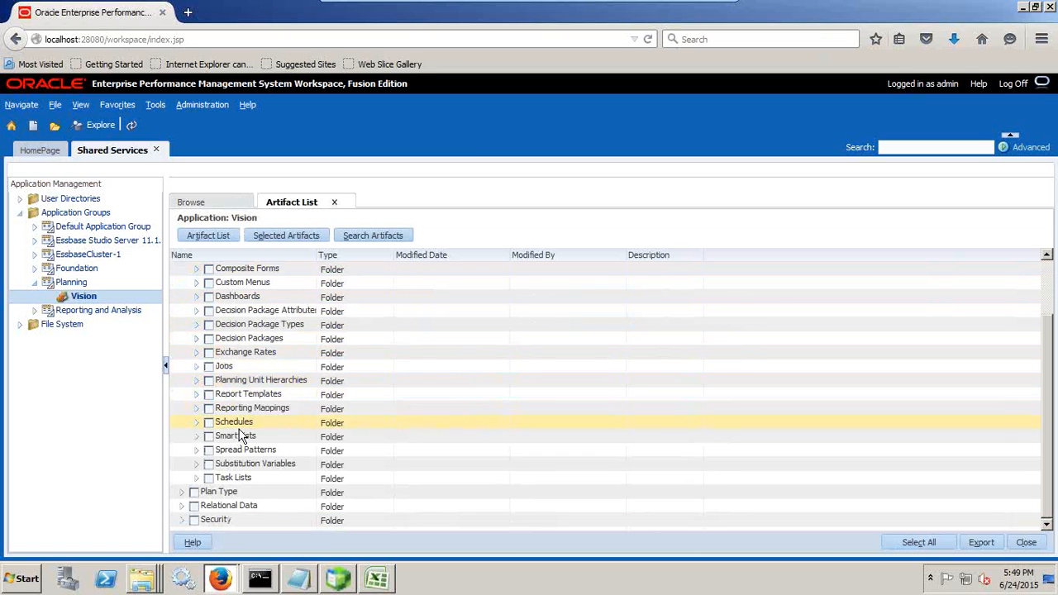
left_click(196, 366)
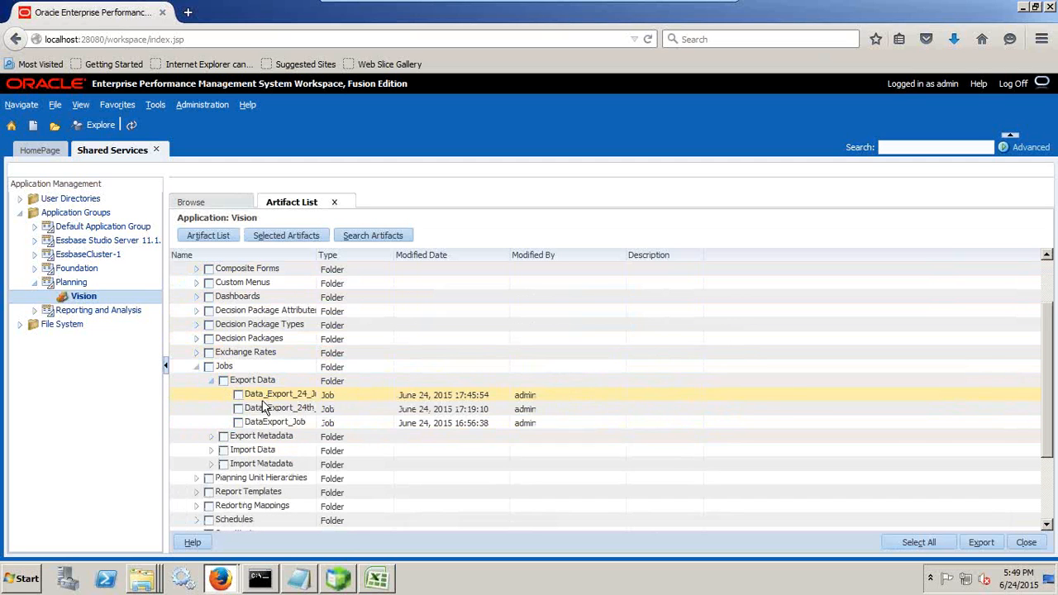
left_click_drag(314, 255, 453, 254)
left_click(351, 395)
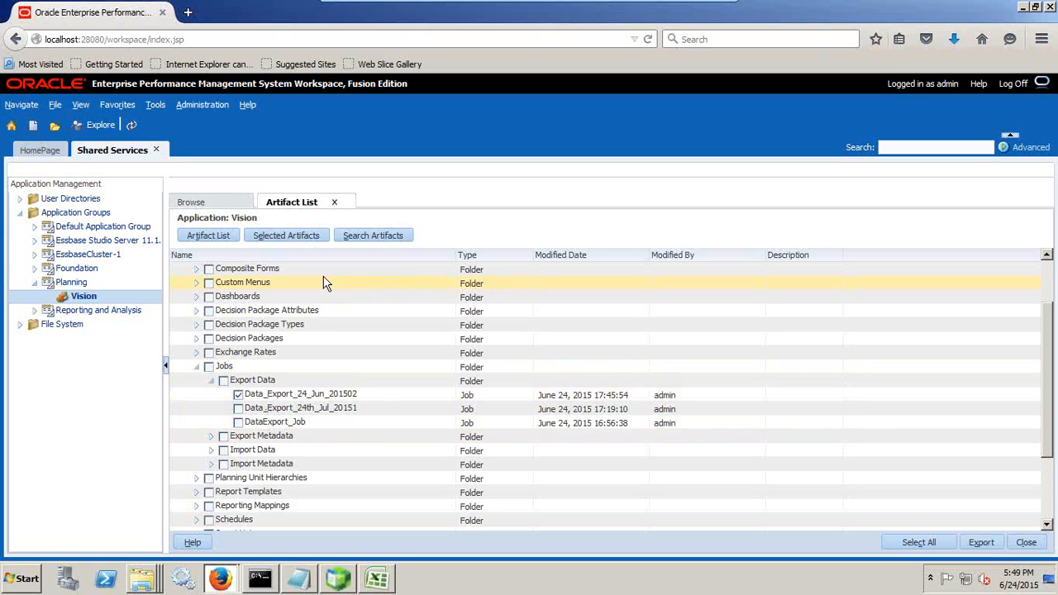
scroll(814, 414, "down", 3)
left_click(981, 542)
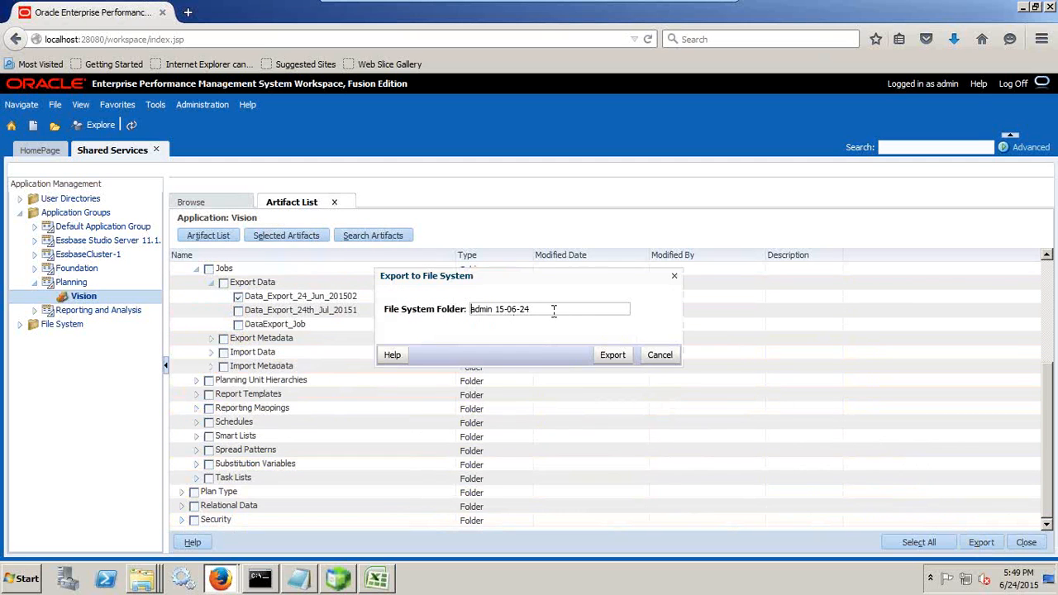
left_click_drag(545, 309, 409, 309)
type("Data_Export_2406201502")
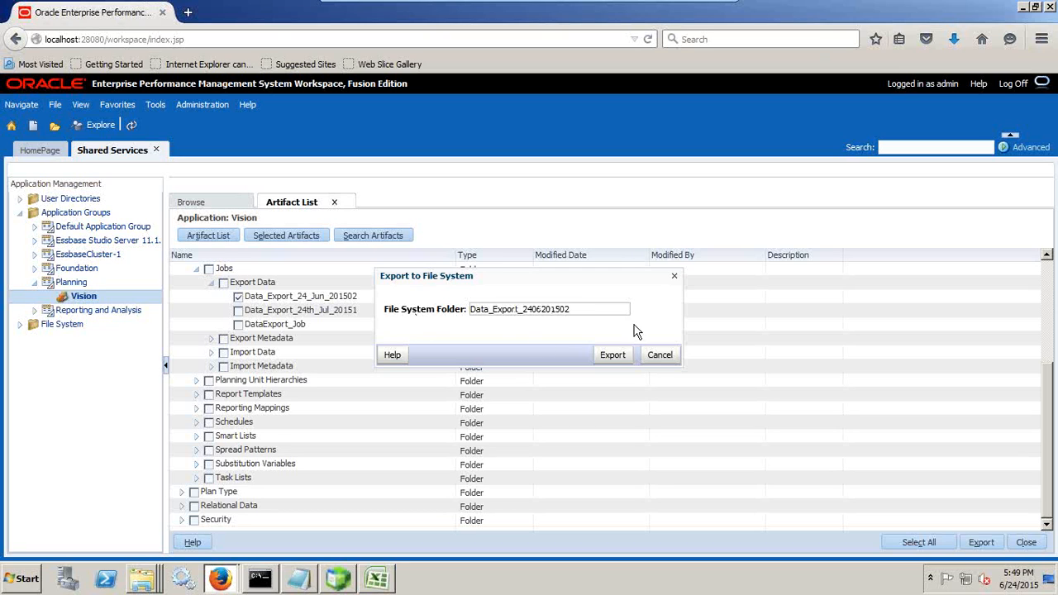
left_click(613, 354)
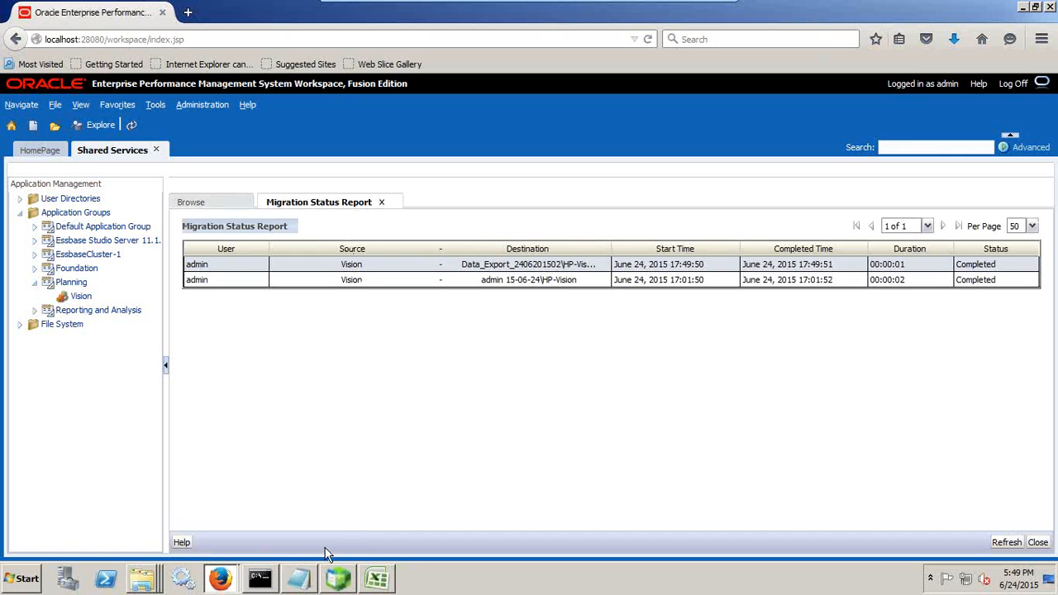
- Switch to the epmsystem1 Explorer window and browse from drive D: to Oracle\Middleware\user_projects\epmsystem1\import_export
right_click(141, 579)
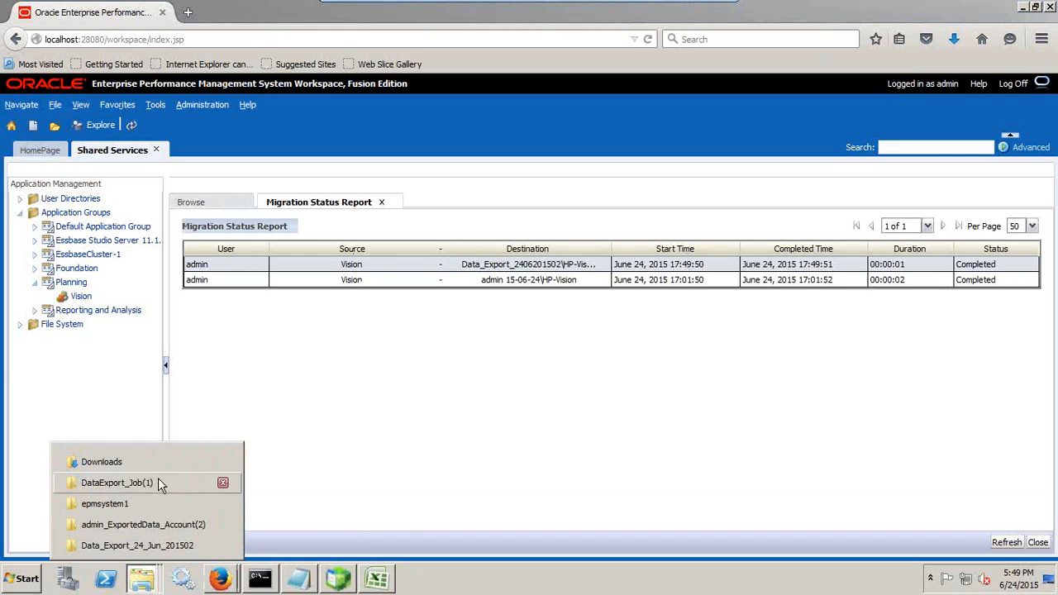
left_click(158, 505)
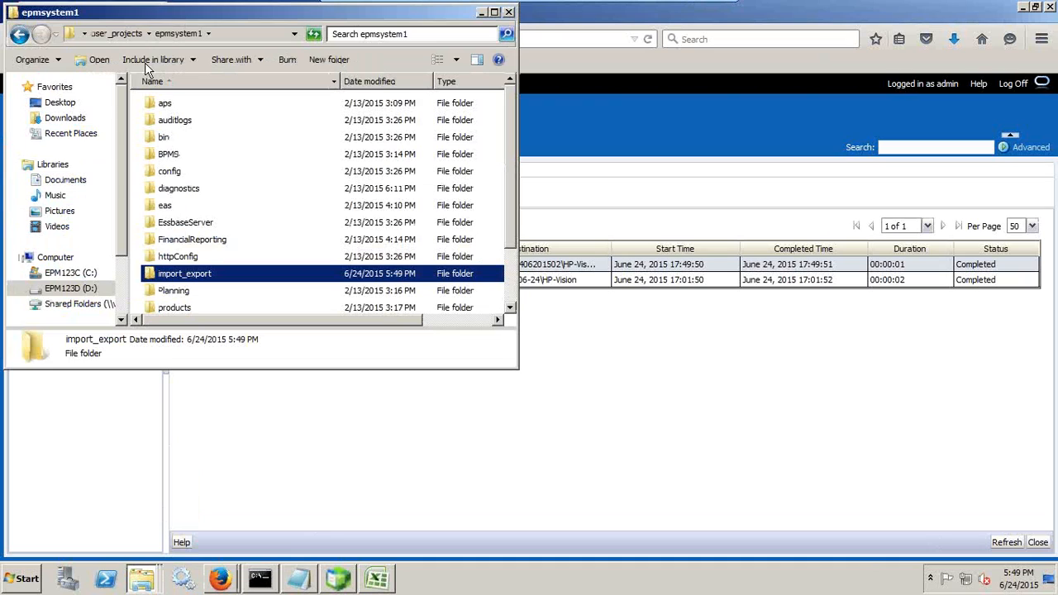
left_click(265, 34)
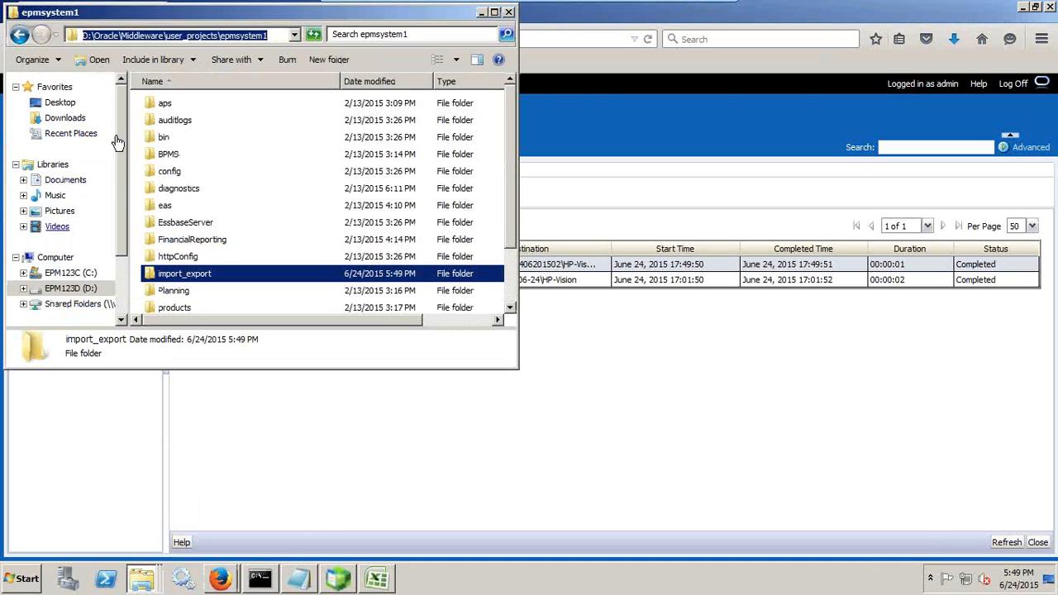
left_click(70, 289)
left_click(161, 118)
double_click(160, 120)
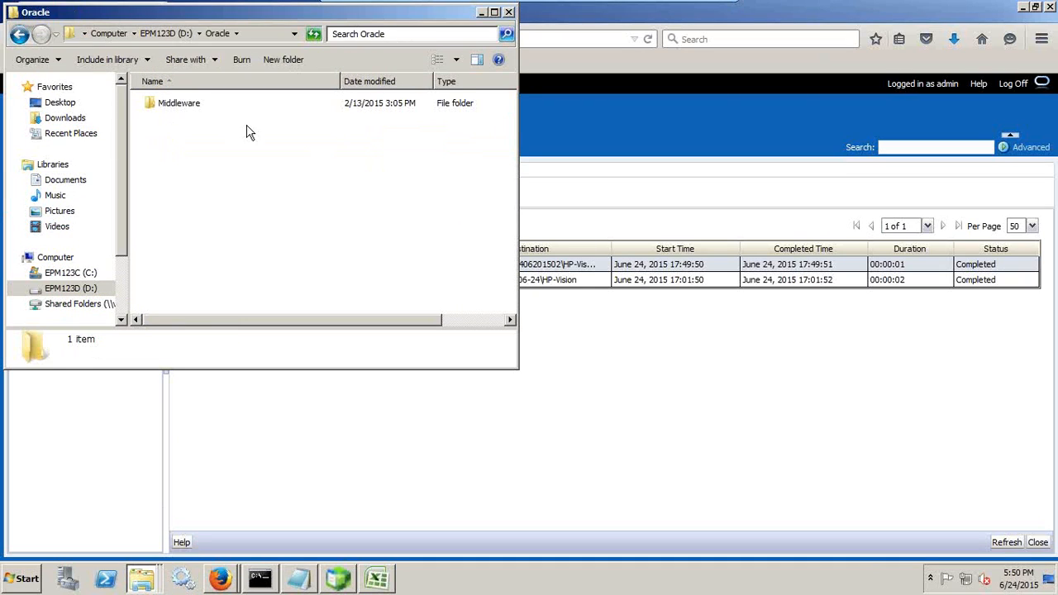
double_click(189, 105)
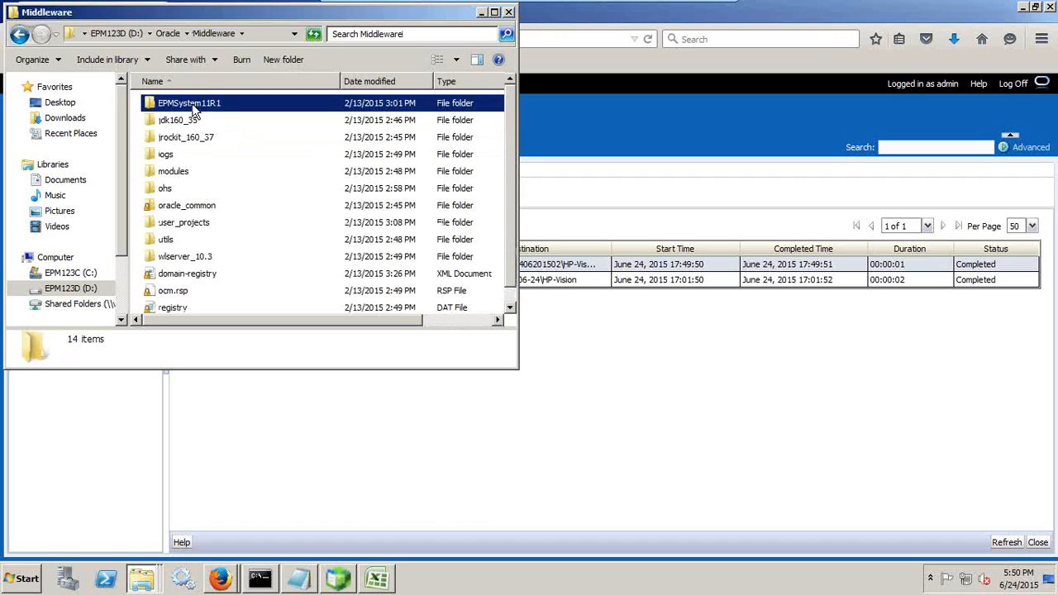
double_click(200, 224)
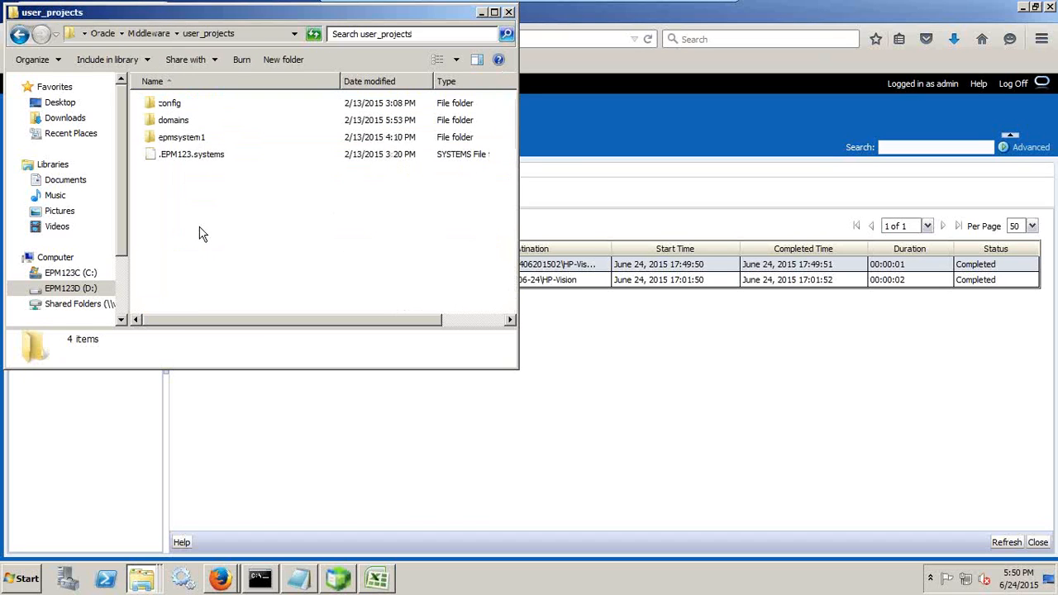
double_click(192, 137)
double_click(196, 274)
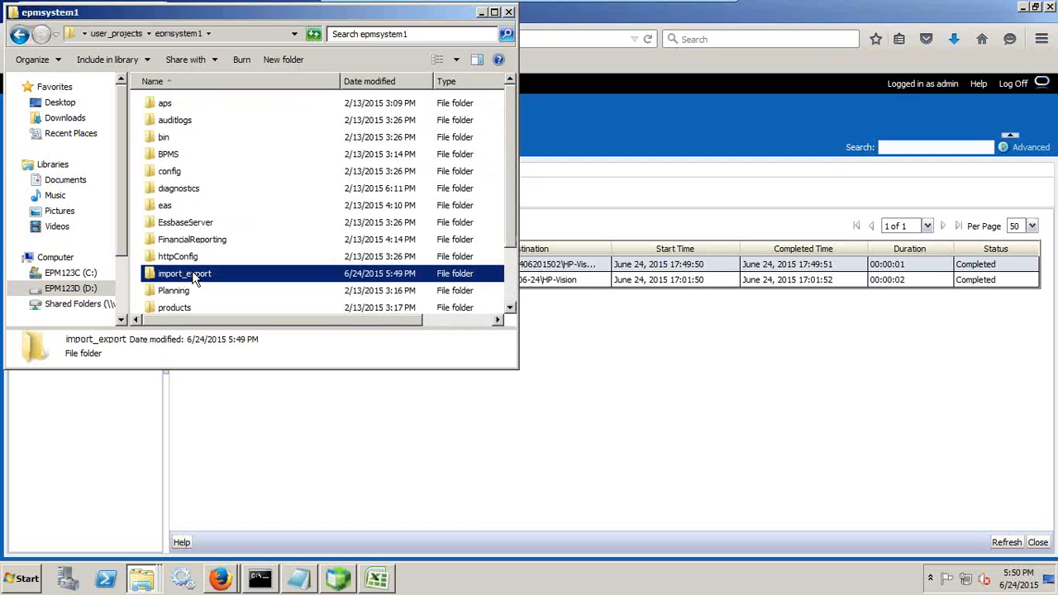
- Sort the import_export folder by date modified, inspect the Data_Export_24_Jun_201502 archive's contents, and return to import_export
left_click(381, 83)
double_click(221, 105)
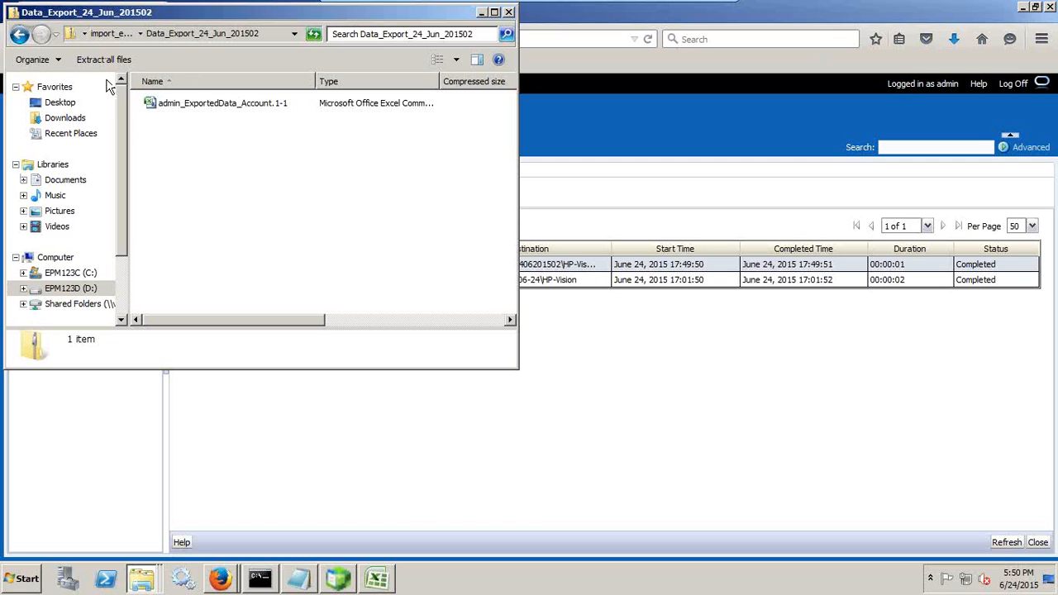
double_click(20, 35)
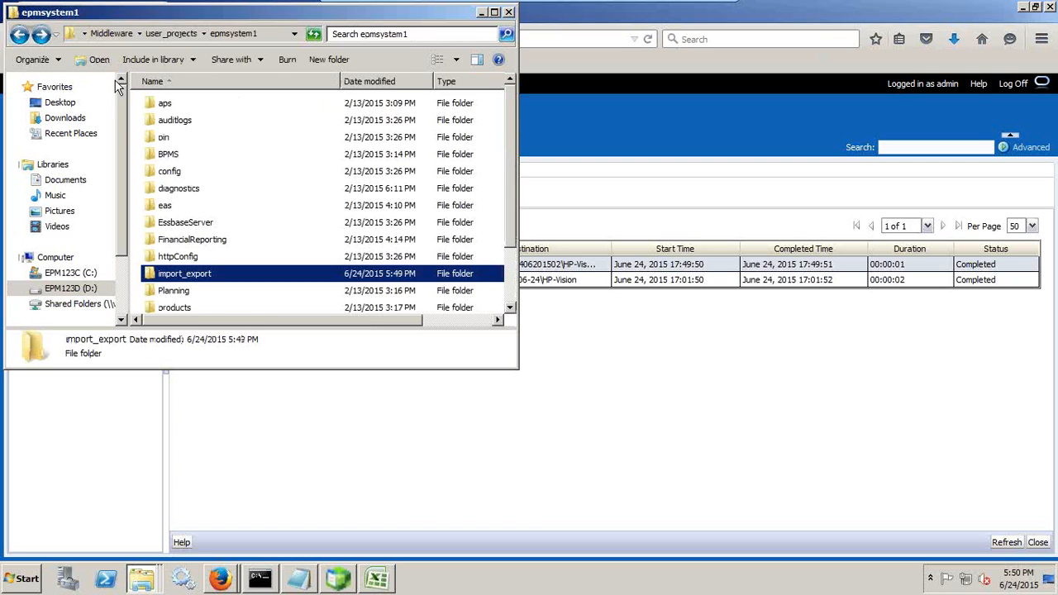
double_click(187, 274)
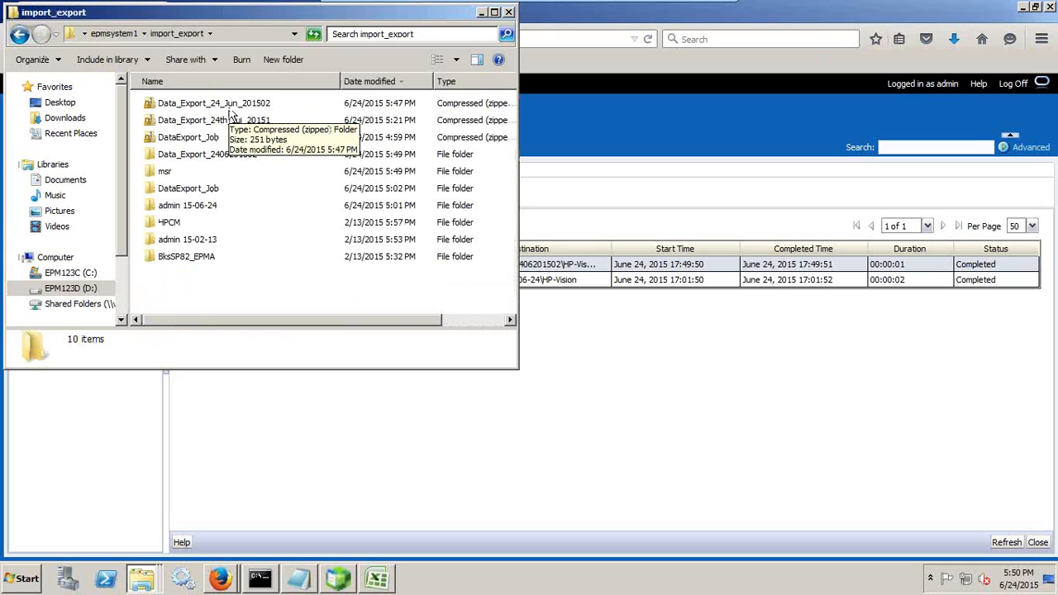
- Minimize the VMware Player window and advance the slide show to the "Any Question?" slide
mouse_move(659, 6)
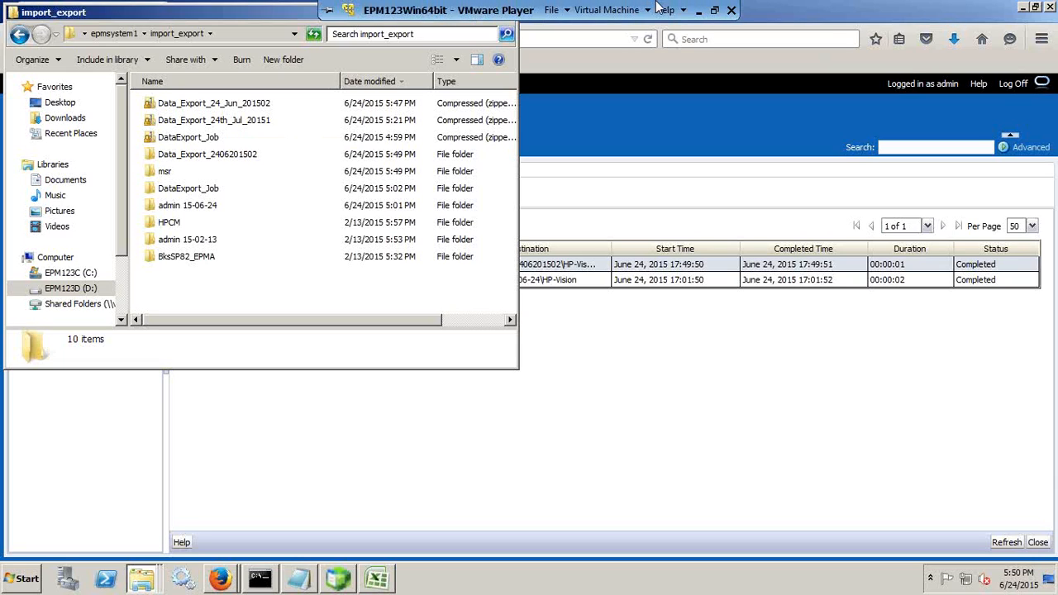
left_click(698, 10)
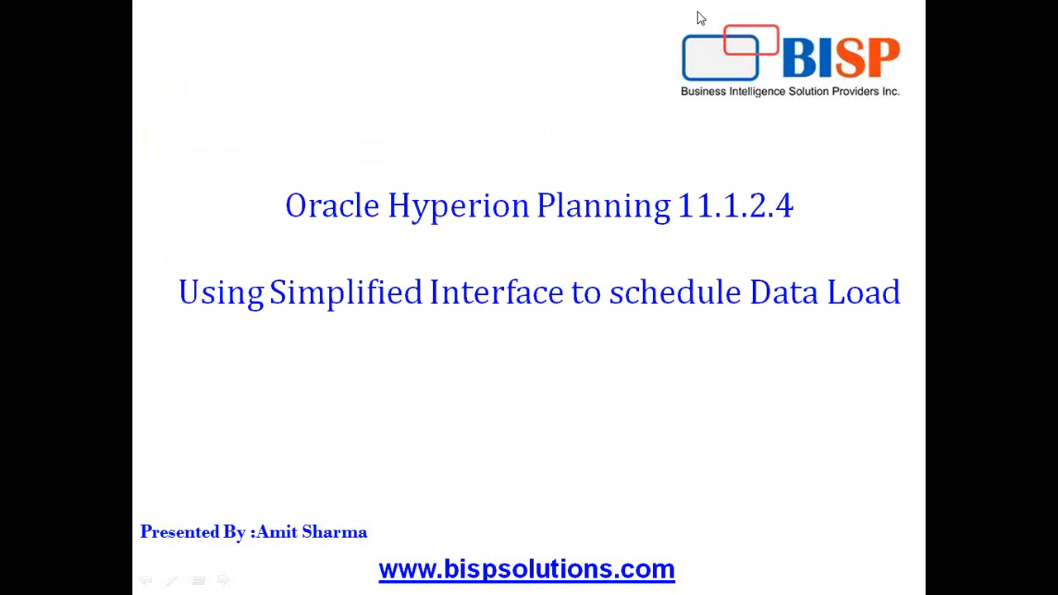
left_click(667, 116)
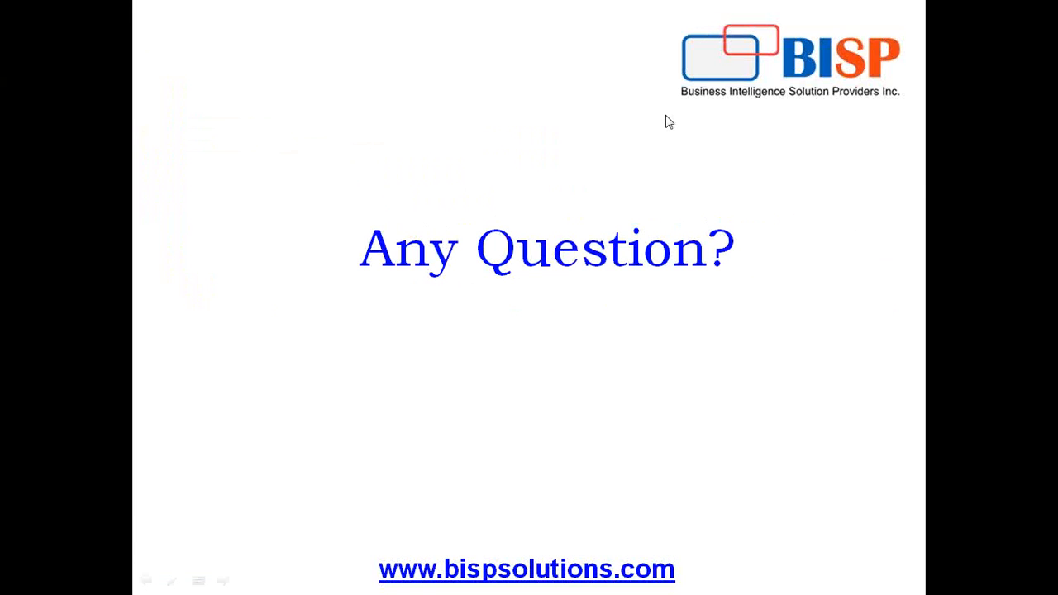